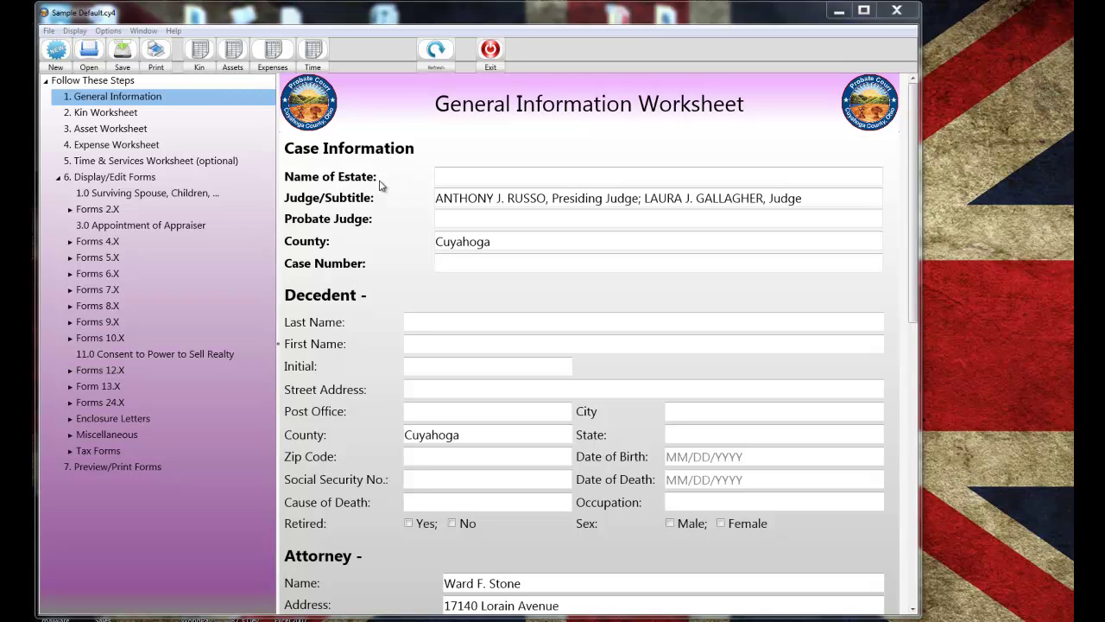
- Enter the estate name, the probate judge and the case number
left_click(452, 175)
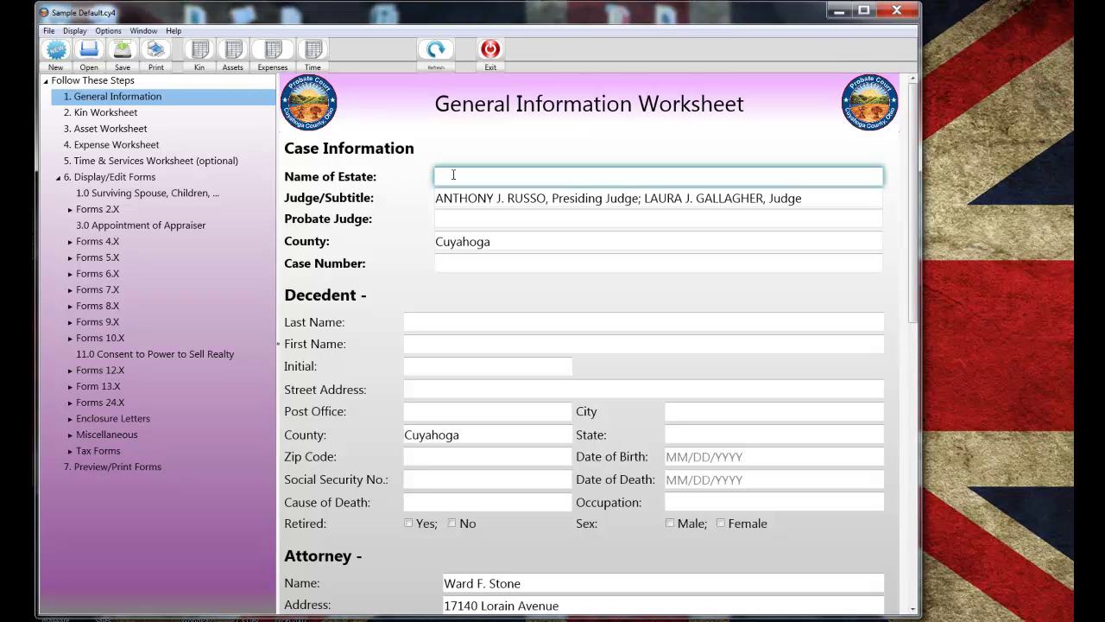
key("BackSpace")
key("BackSpace")
key("Tab")
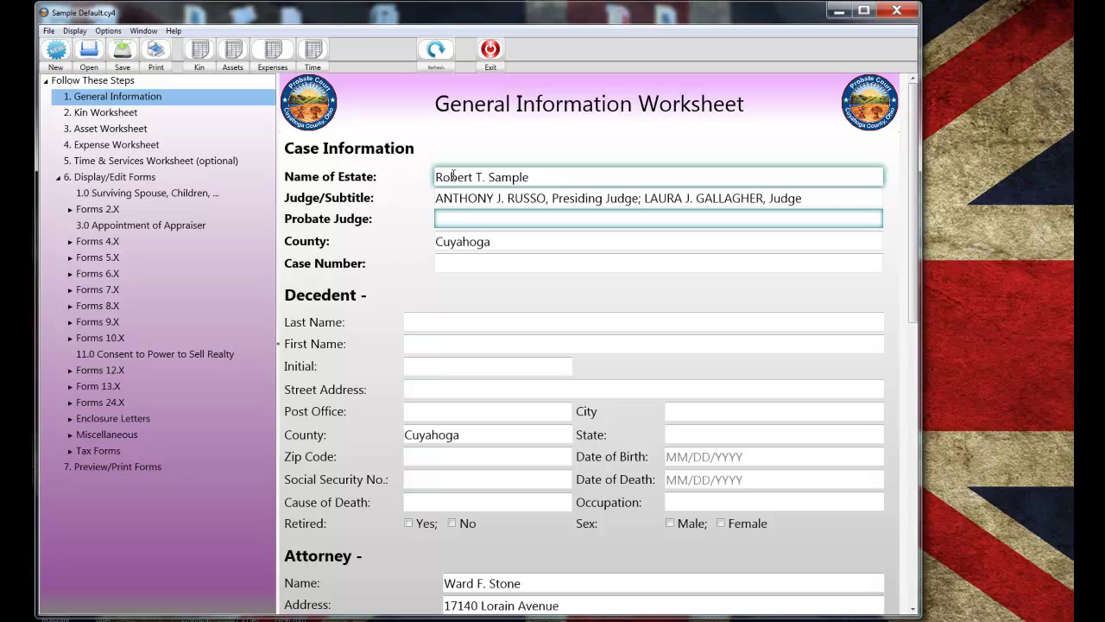
key("Tab")
key("Tab")
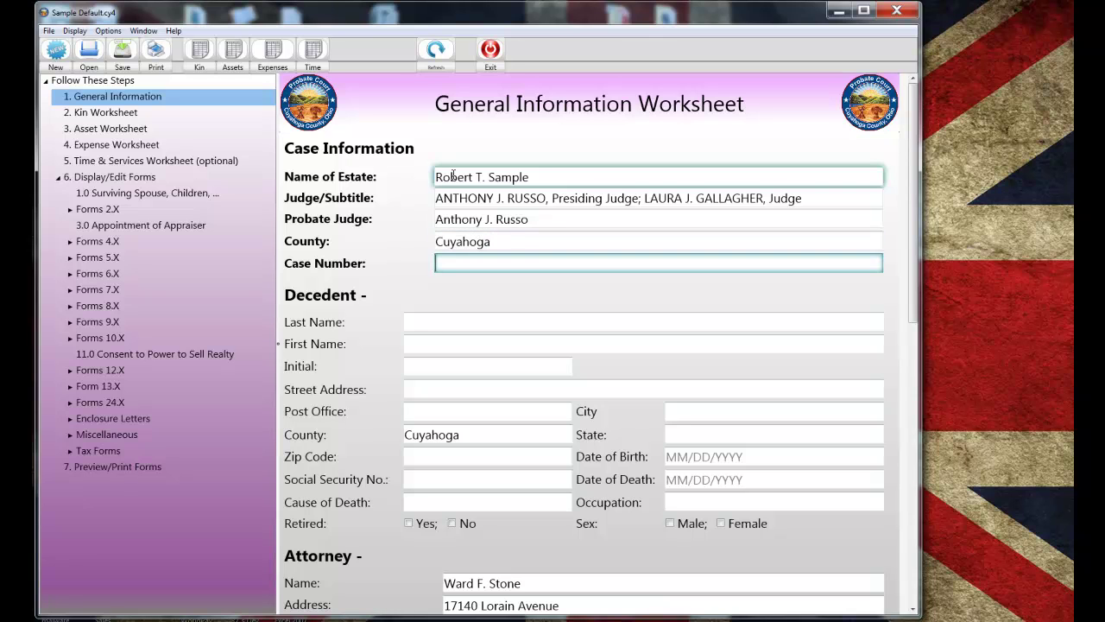
- Enter the decedent's last name, first name and middle initial
key("Tab")
type("Sample")
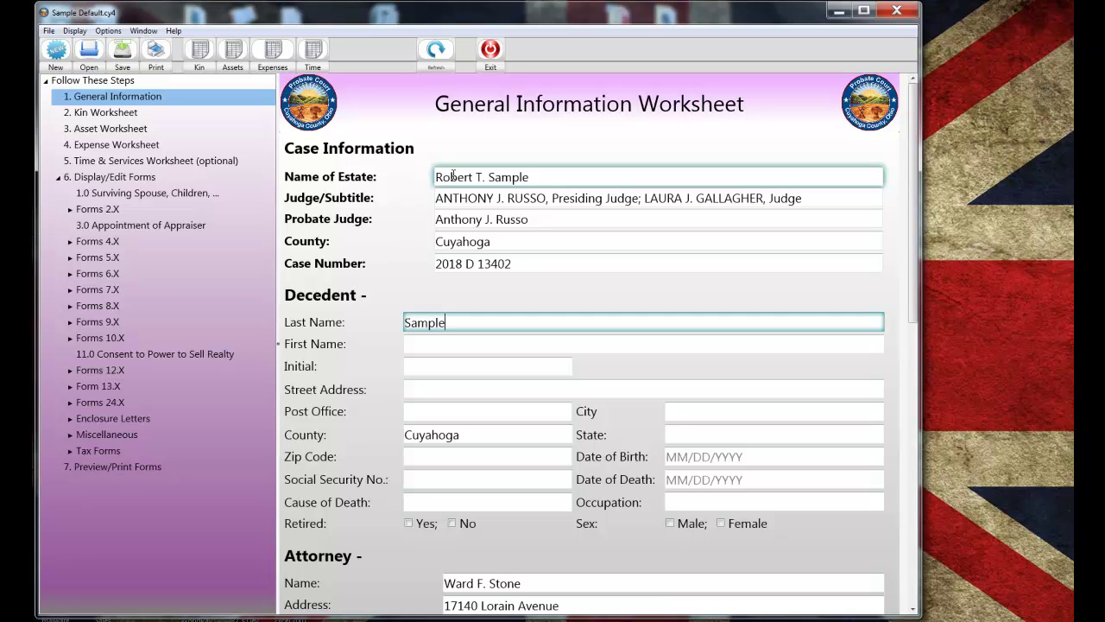
key("Tab")
type("Robert")
key("Tab")
type("T")
- Fill in the decedent's street address, city, state and ZIP code
key("Tab")
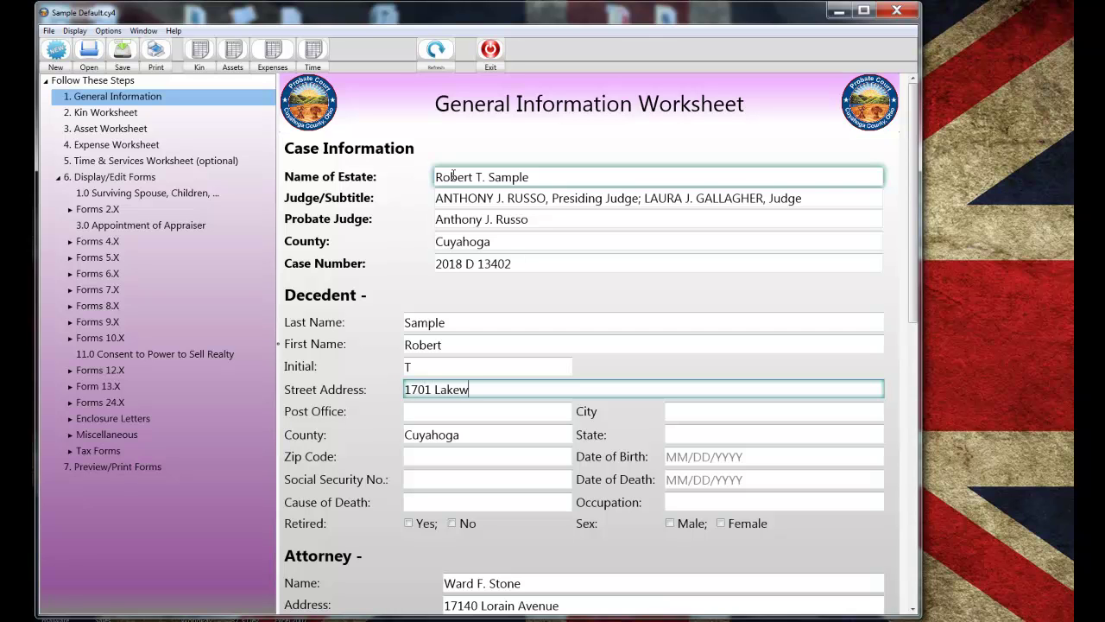
key("Tab")
key("Tab")
type("Lakewood")
key("Tab")
key("Tab")
type("Ohio")
key("Tab")
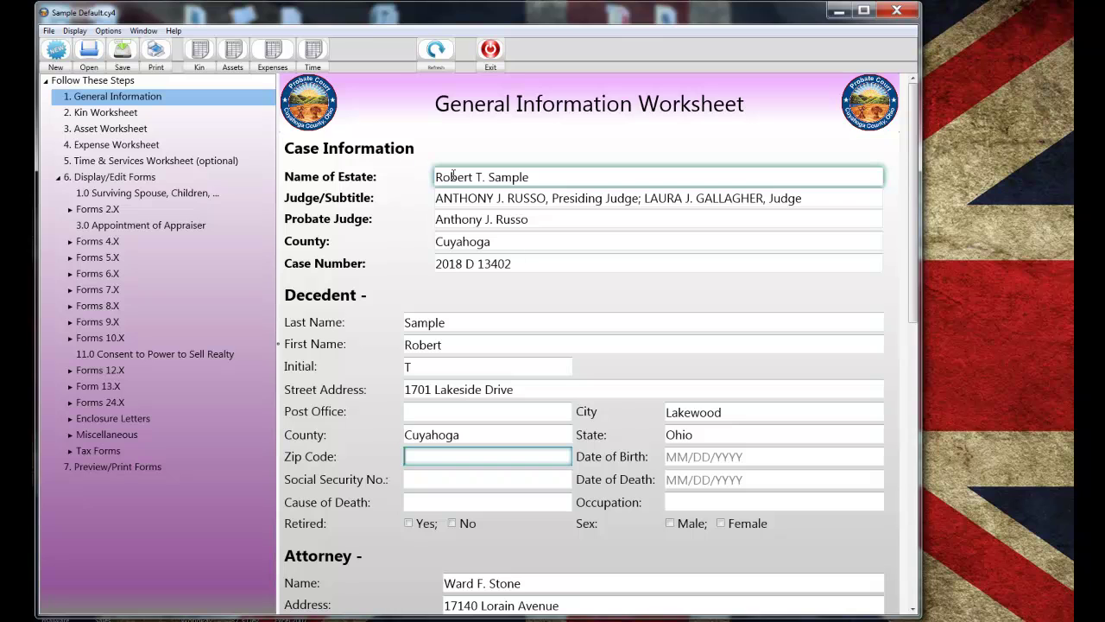
type("44107")
- Enter the decedent's date of birth, Social Security number and date of death
key("Tab")
type("10/10")
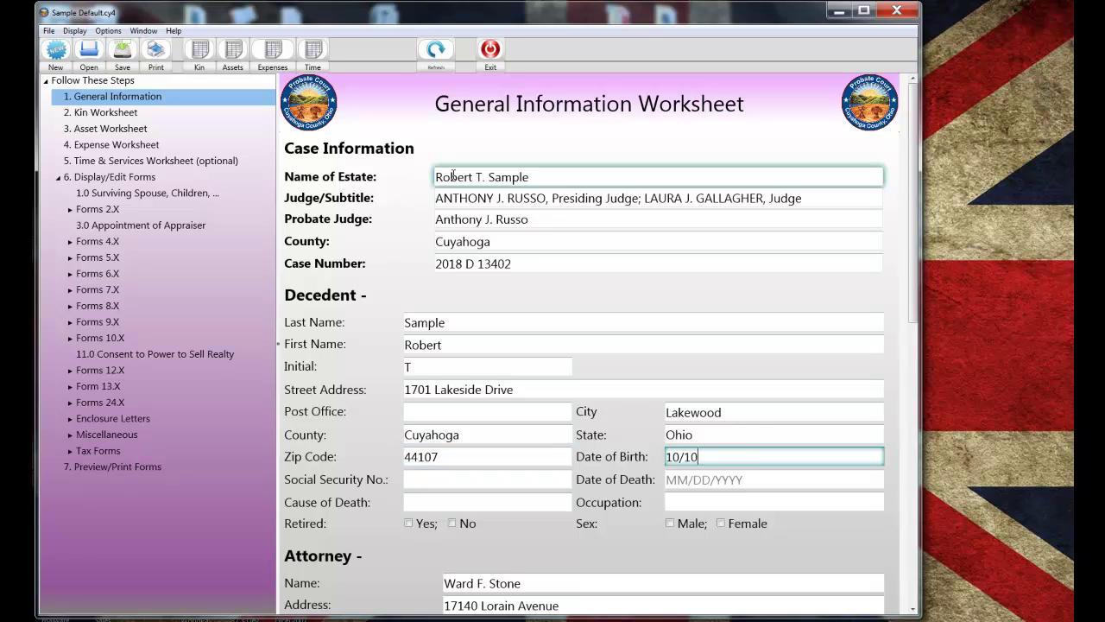
type("/1958")
key("Tab")
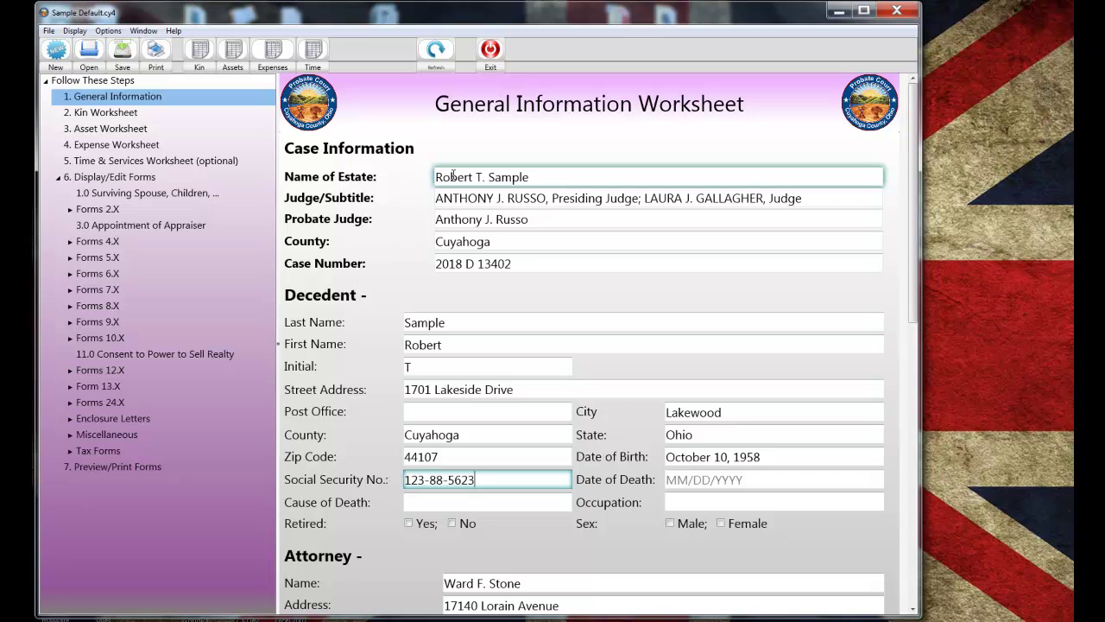
key("Tab")
type("07/04")
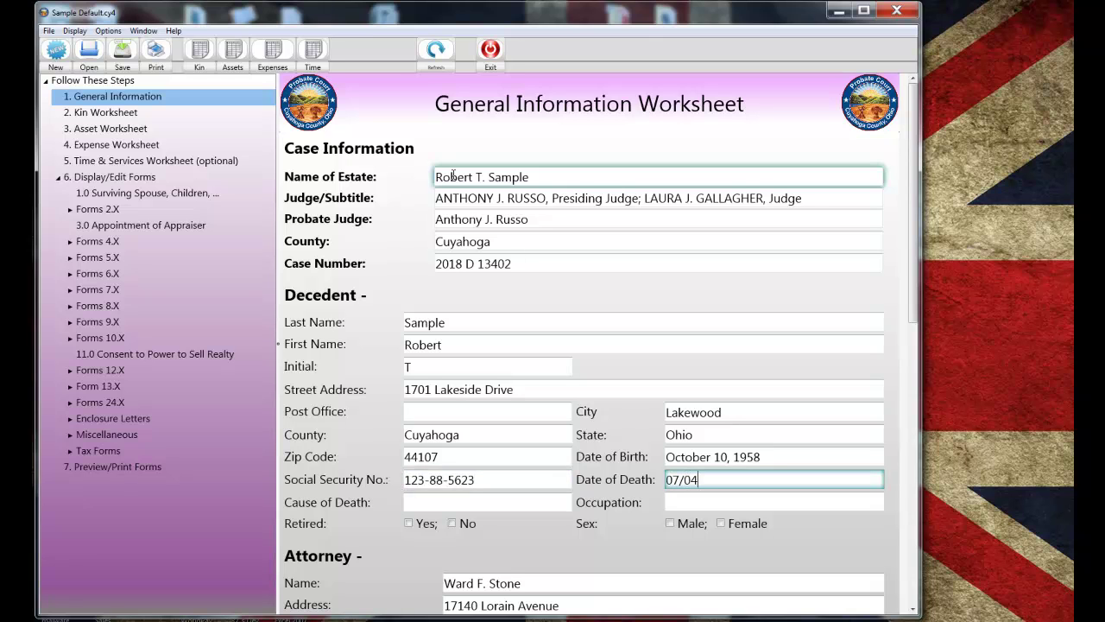
type("/2018")
key("Tab")
- Record cause of death Carcinoma and occupation Hospital Administrator, with Retired No and Sex Male
type("Carc")
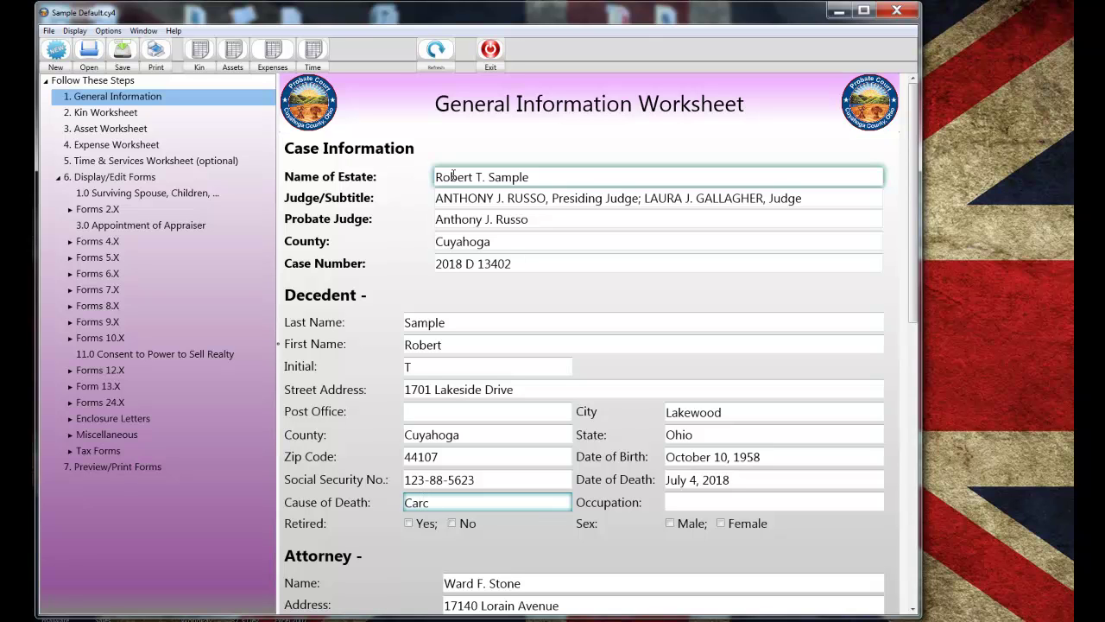
type("inoma")
key("Tab")
type("Hospital Adm")
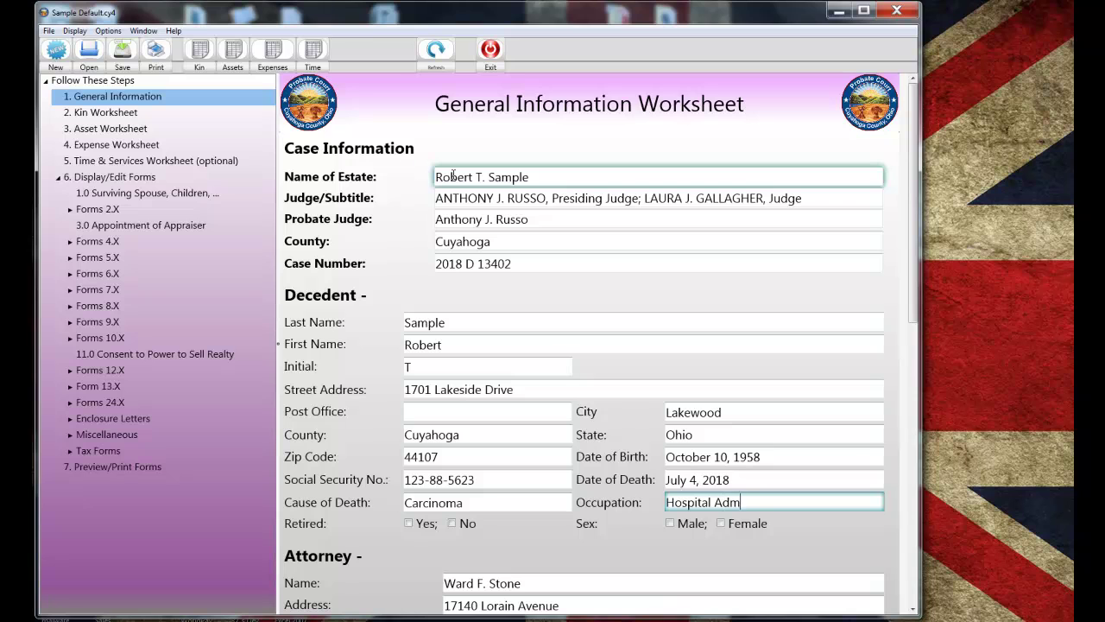
type("inistrator")
key("Tab")
left_click(451, 522)
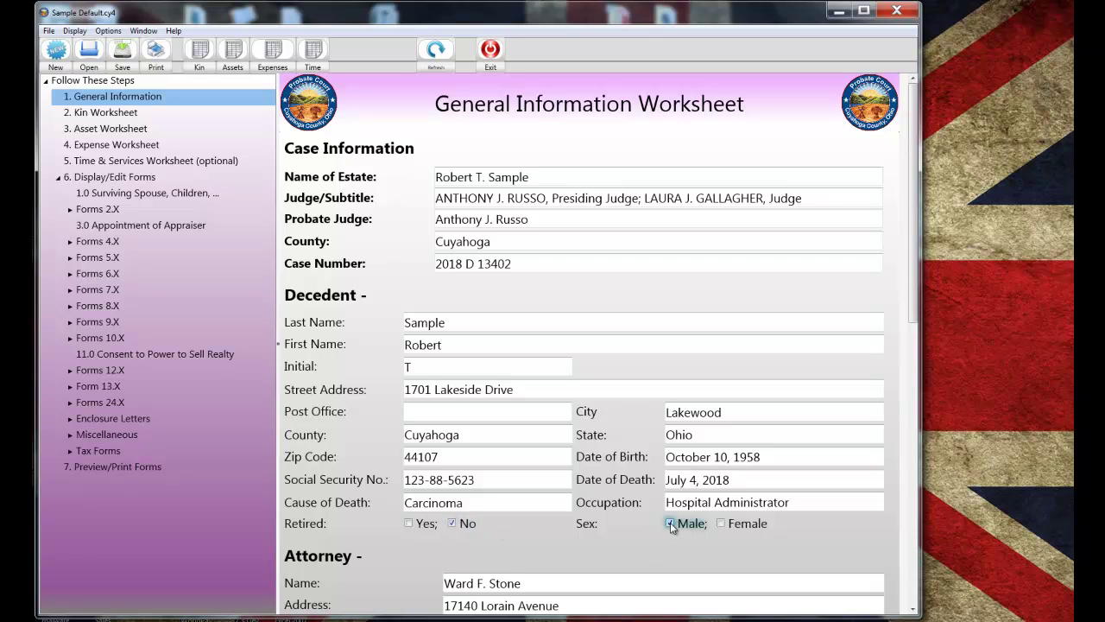
key("Tab")
- Discard the unsaved entries, open Sample General Information (1).cy4 and review its completed worksheet
left_click(90, 54)
left_click(638, 377)
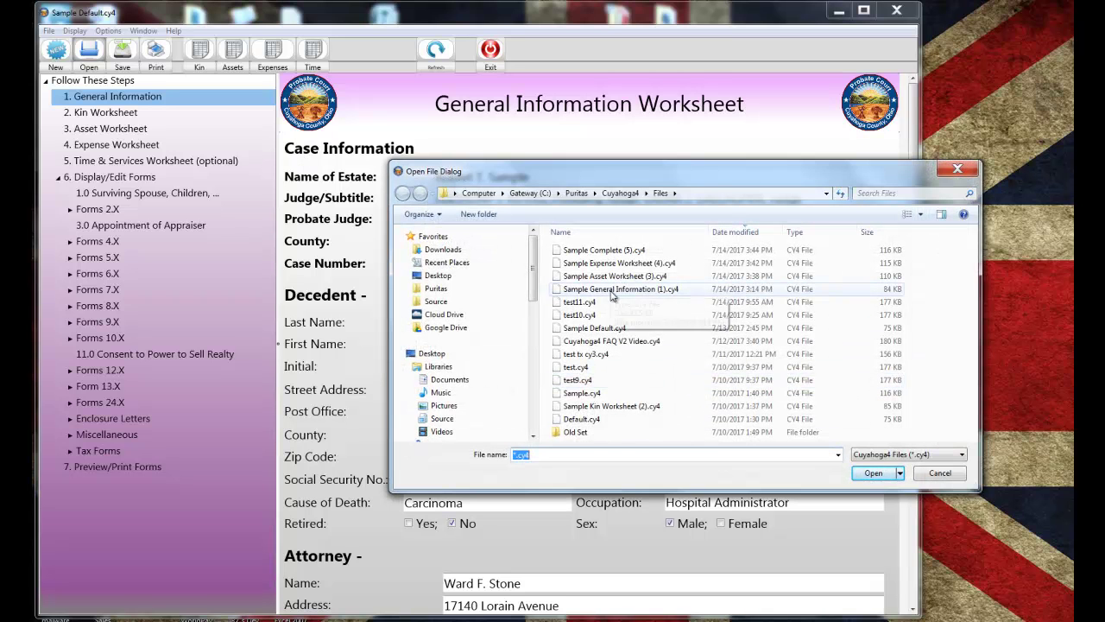
left_click(611, 291)
double_click(611, 291)
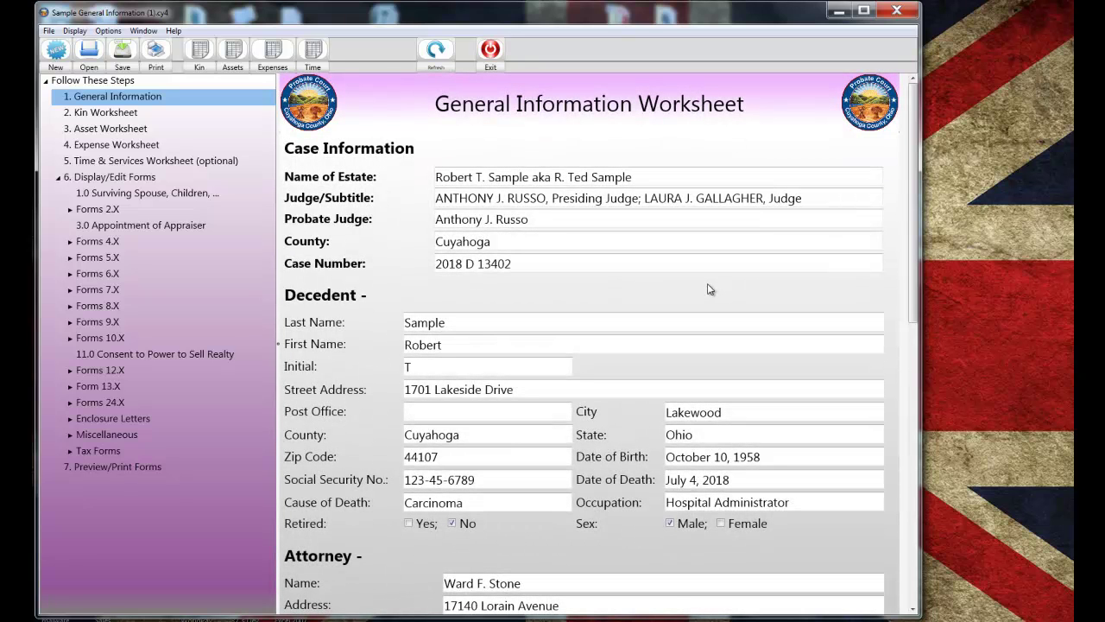
scroll(708, 289, "down", 3)
scroll(707, 290, "down", 9)
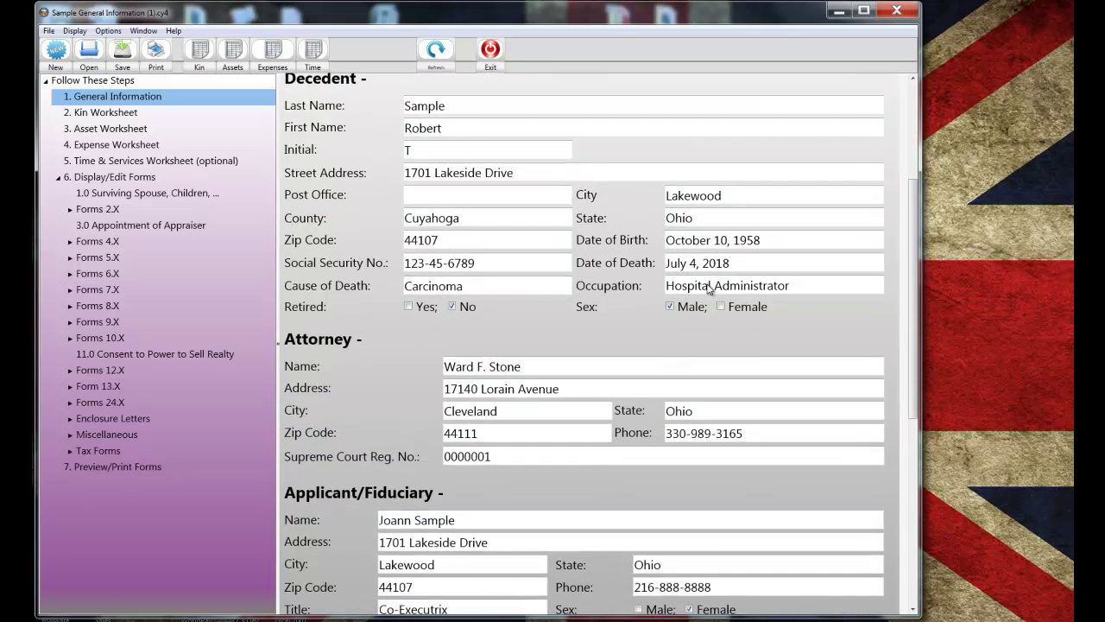
scroll(708, 289, "down", 6)
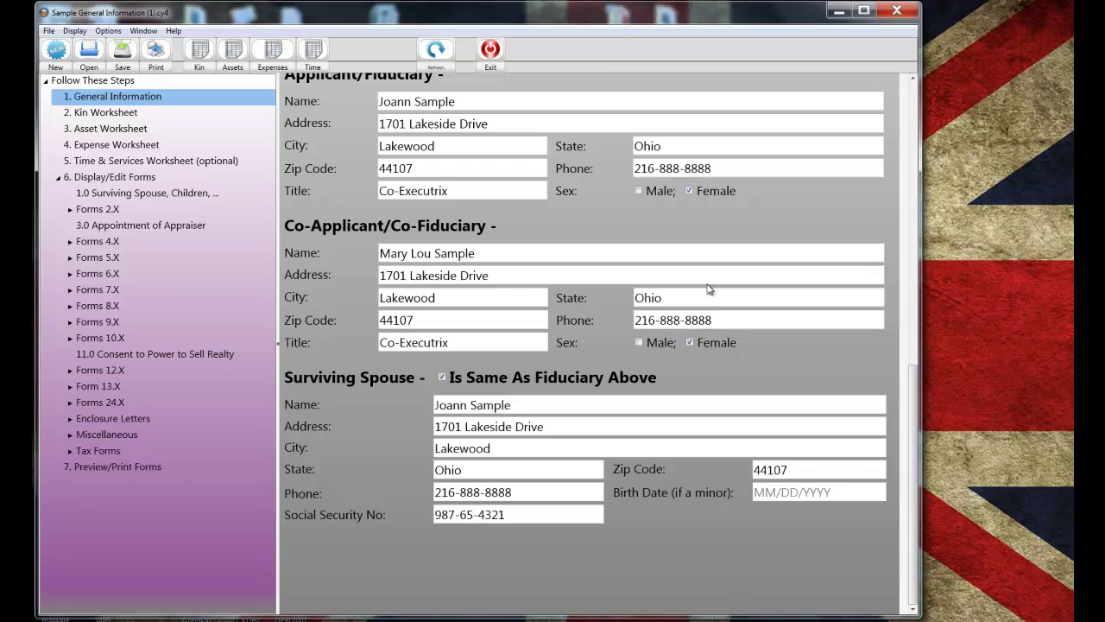
scroll(708, 290, "up", 18)
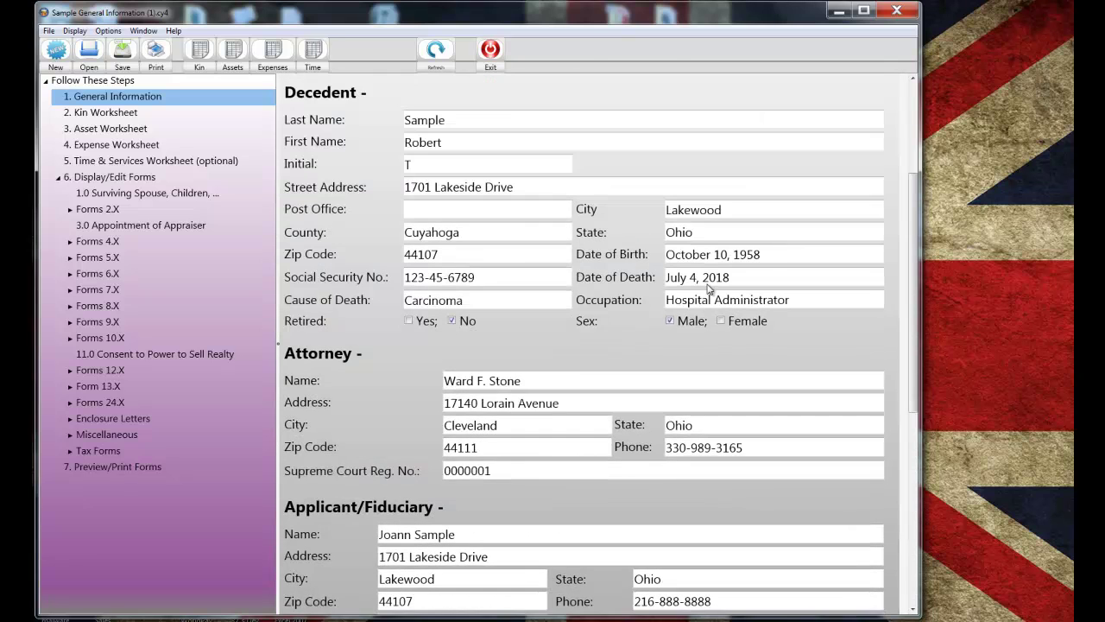
scroll(708, 289, "up", 1)
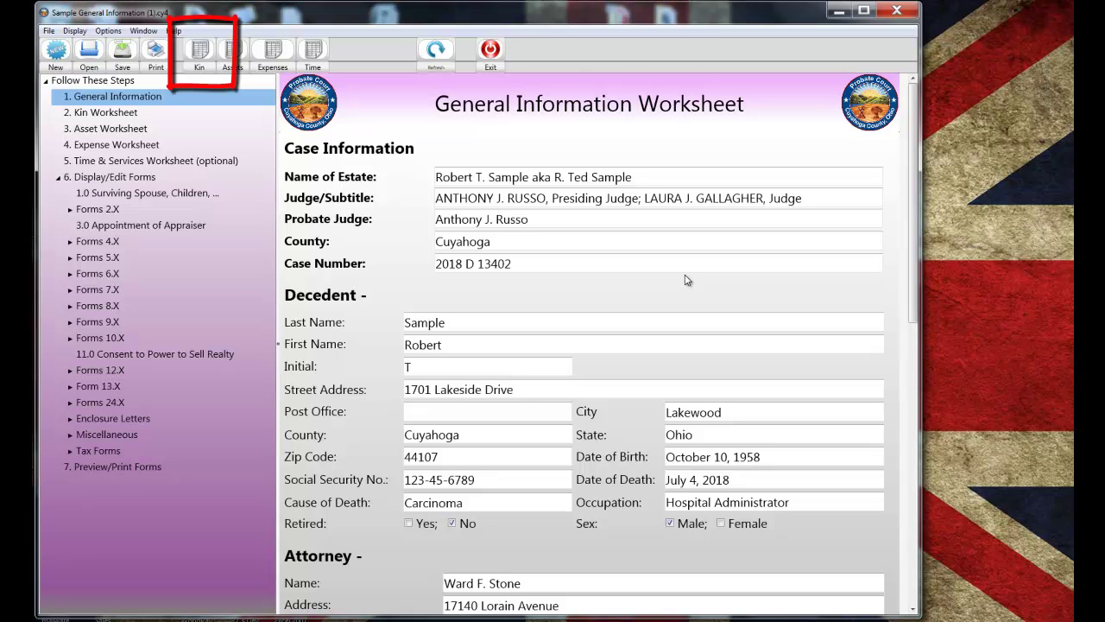
- In the Kin worksheet, add a third kin with her name, street address and city/state/ZIP
left_click(200, 55)
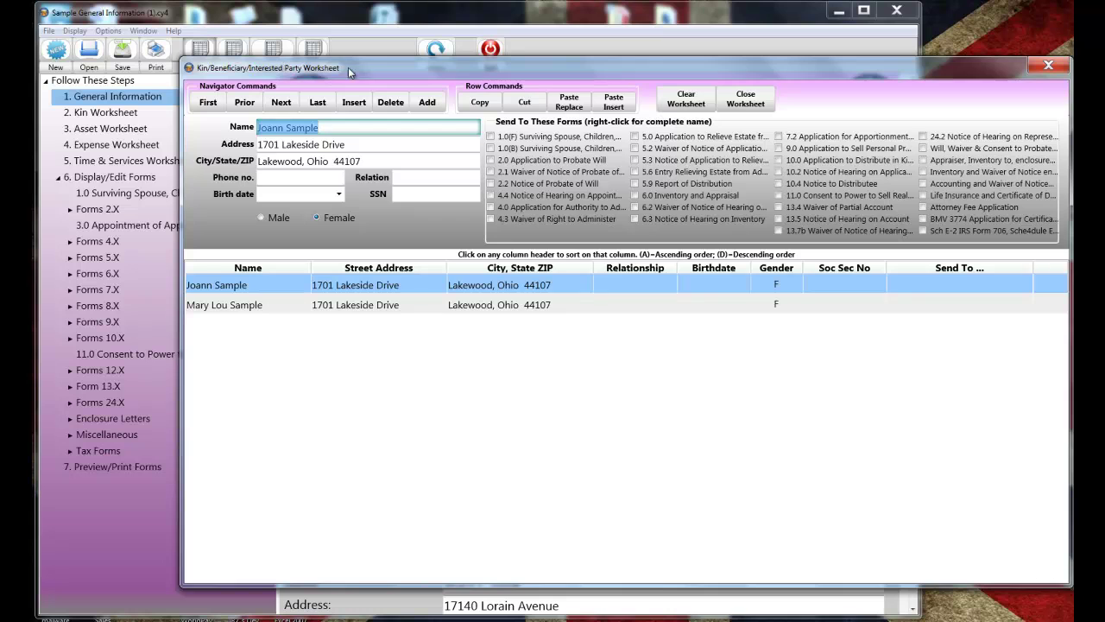
left_click_drag(363, 69, 338, 54)
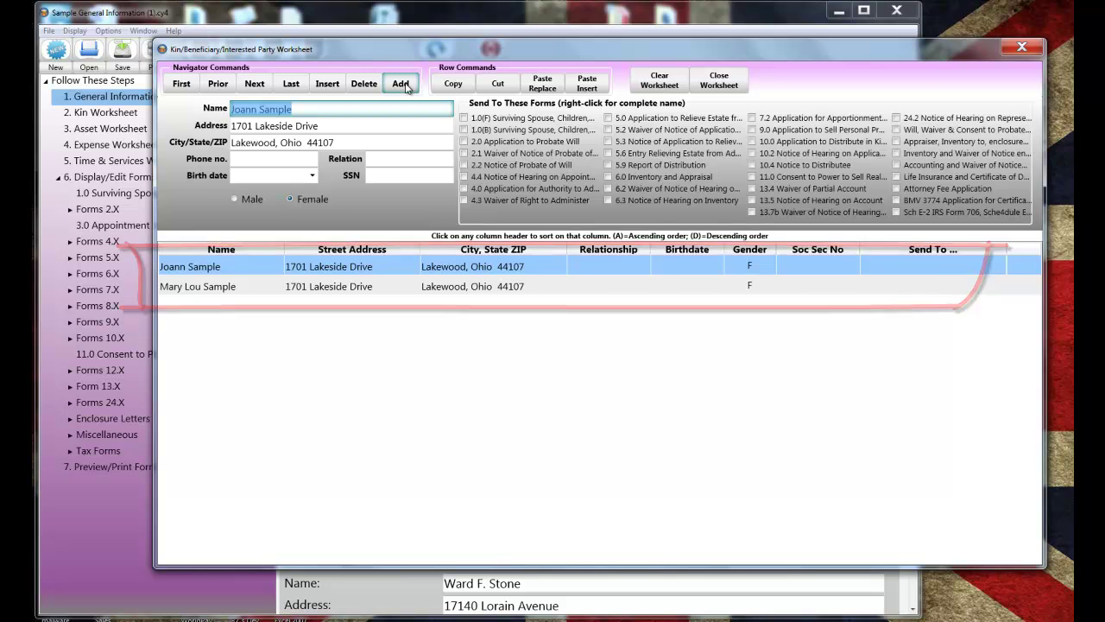
left_click(403, 87)
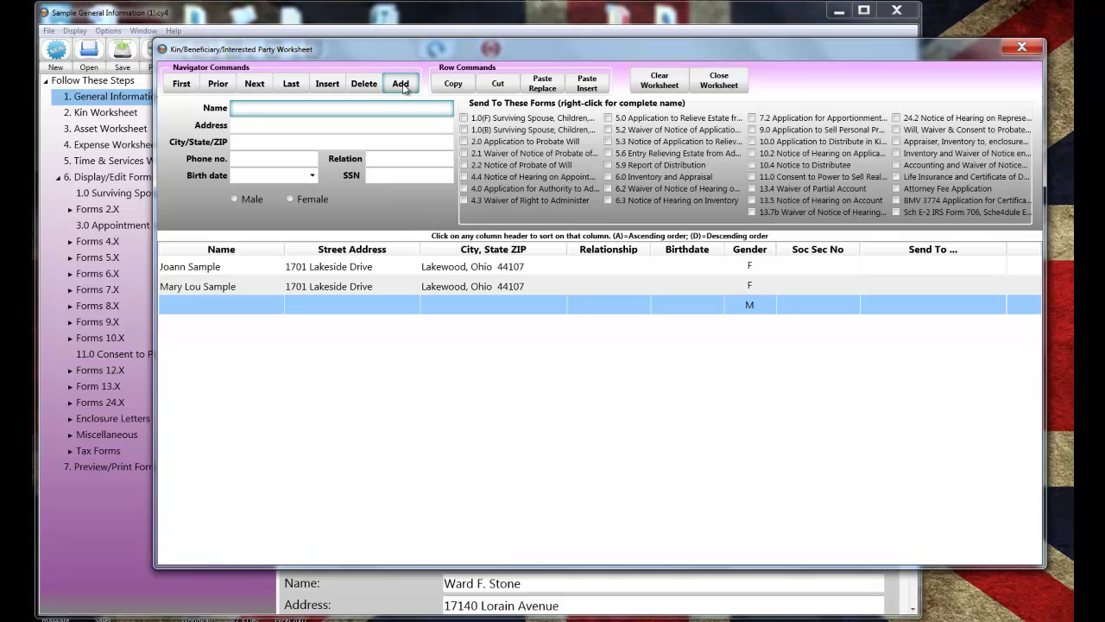
type("Judith Sample")
key("Tab")
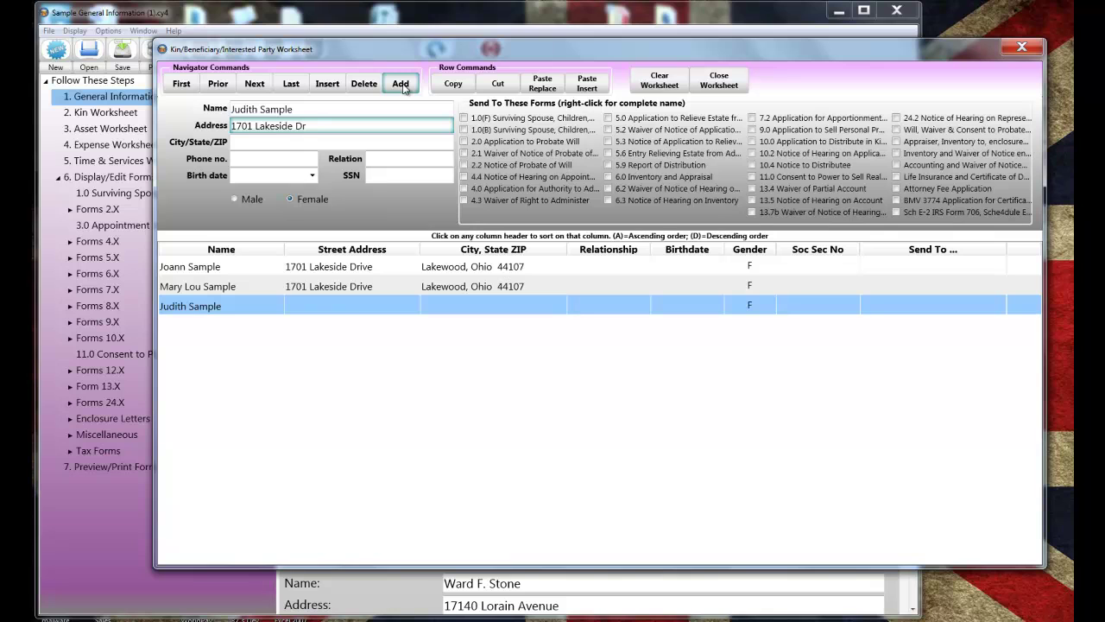
key("Tab")
type("Lakewood, Ohio")
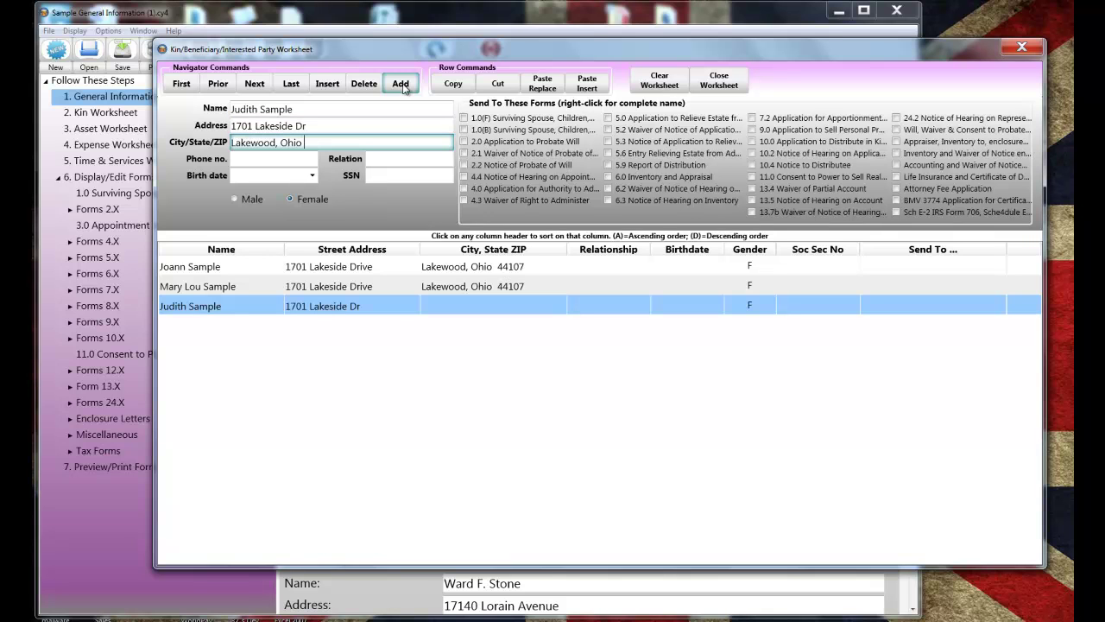
type(" 44107")
key("Tab")
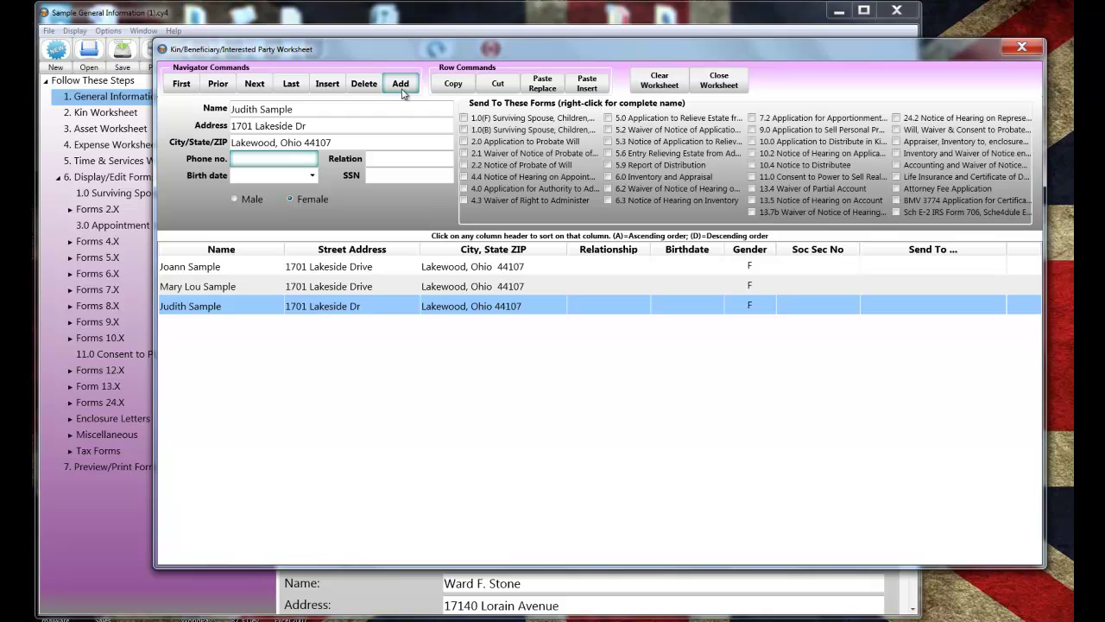
left_click(256, 266)
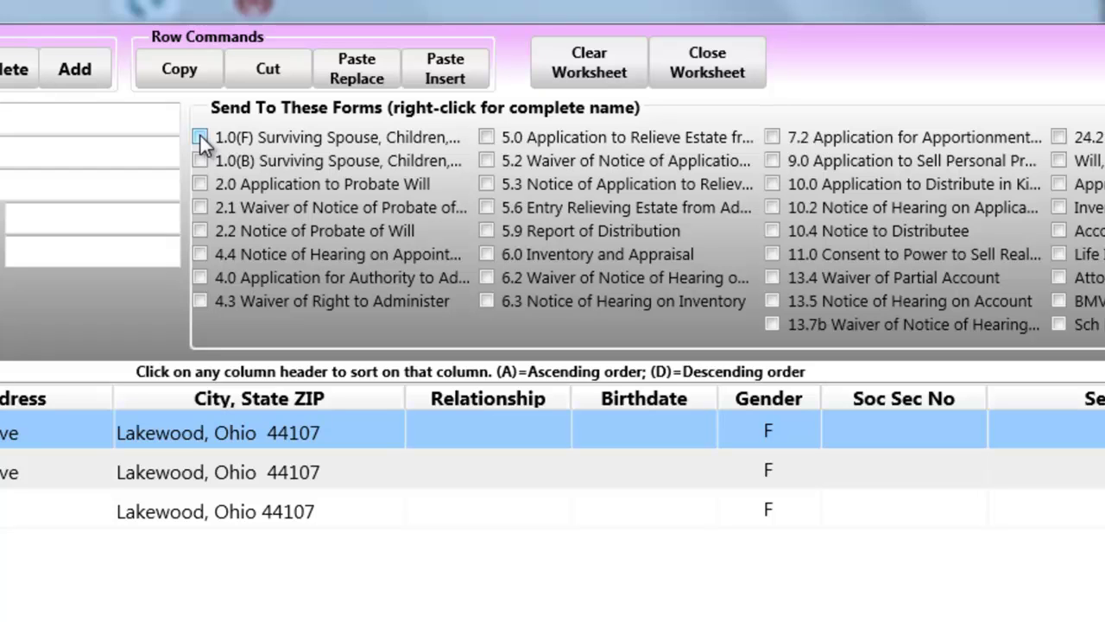
- Send the first kin to forms 1.0(F), 1.0(B), 2.0, 4.0, 6.0 and 13.7b
left_click(199, 137)
left_click(200, 160)
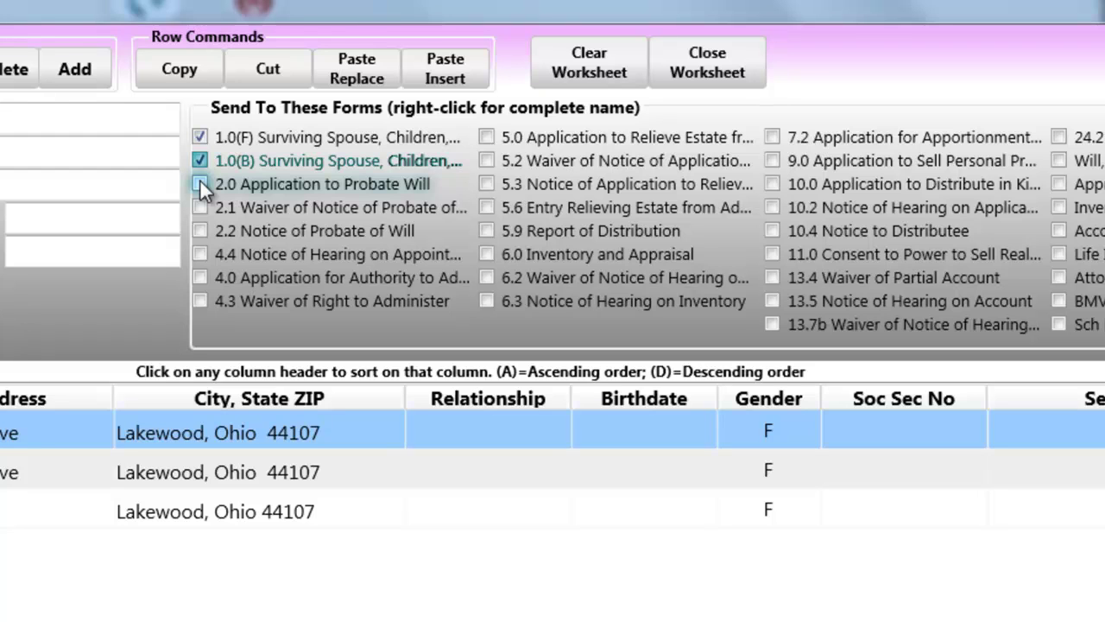
left_click(200, 183)
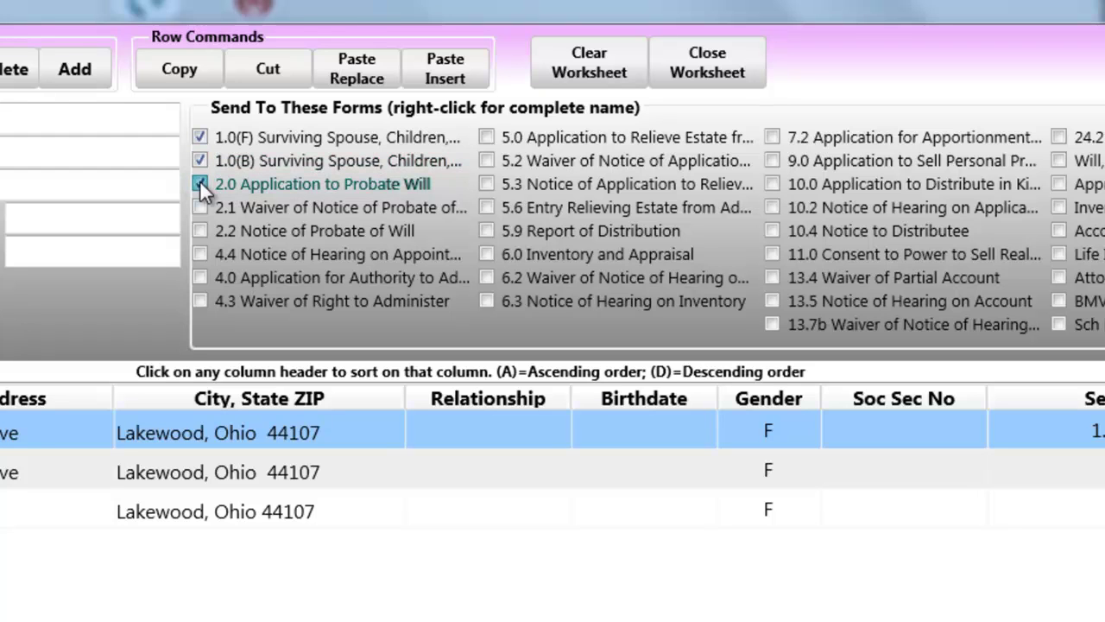
left_click(199, 278)
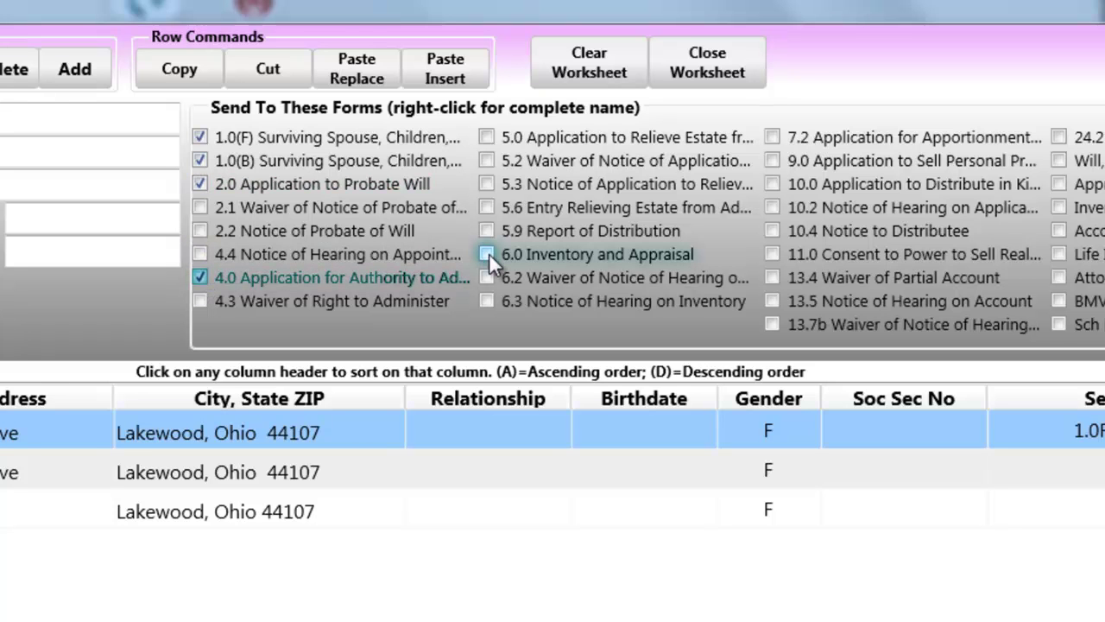
left_click(488, 253)
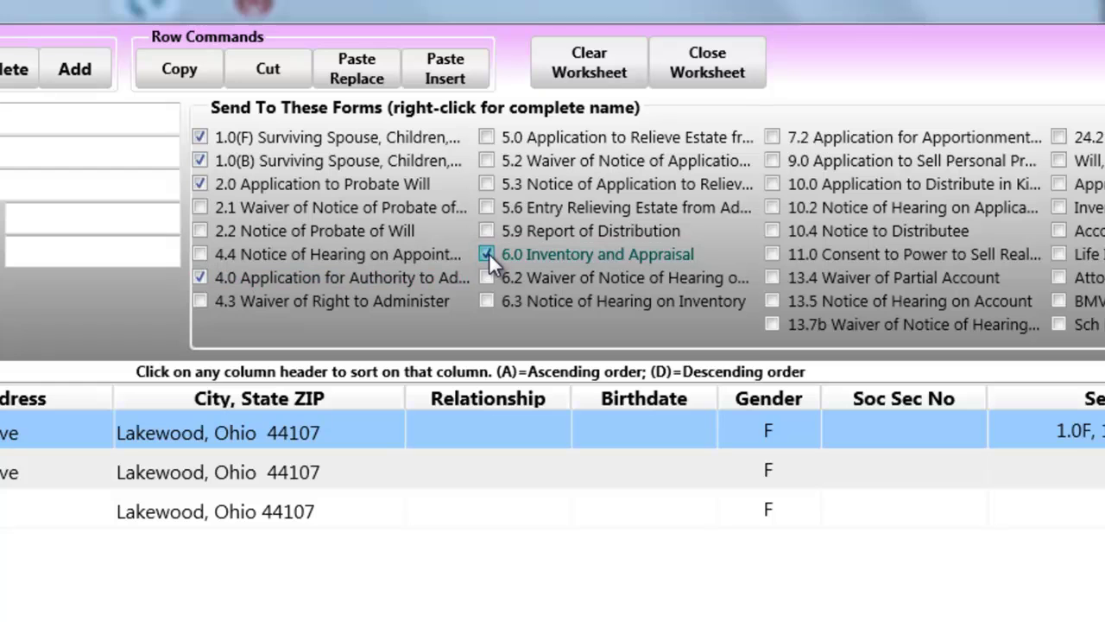
left_click(771, 325)
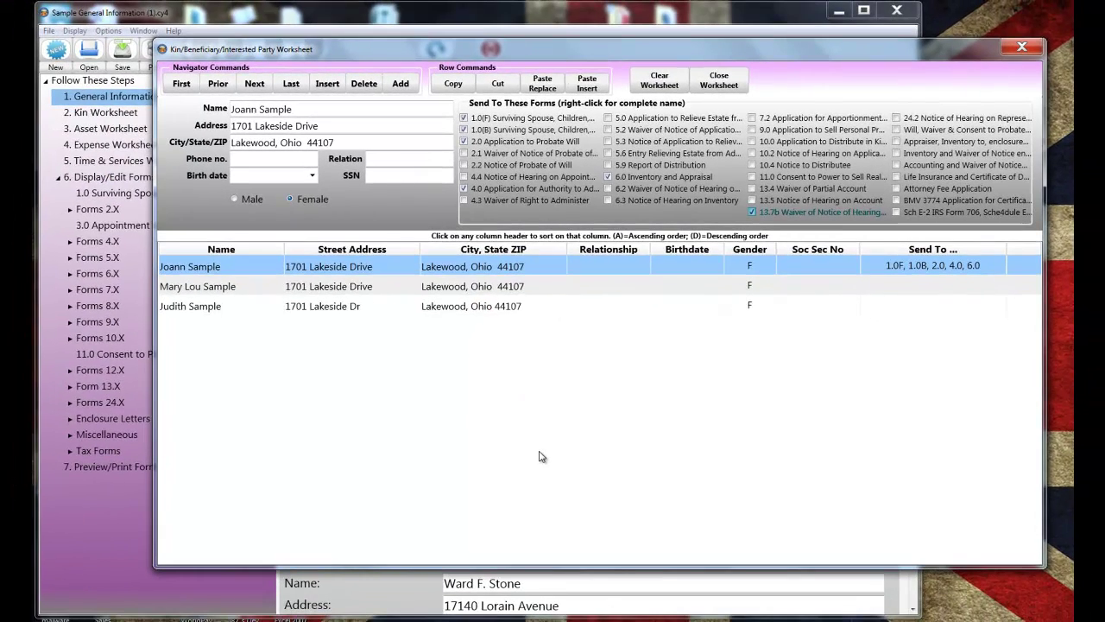
- Send the second kin to forms 1.0(F), 1.0(B), 2.0, 4.0, 6.0 and 13.7b
left_click(457, 290)
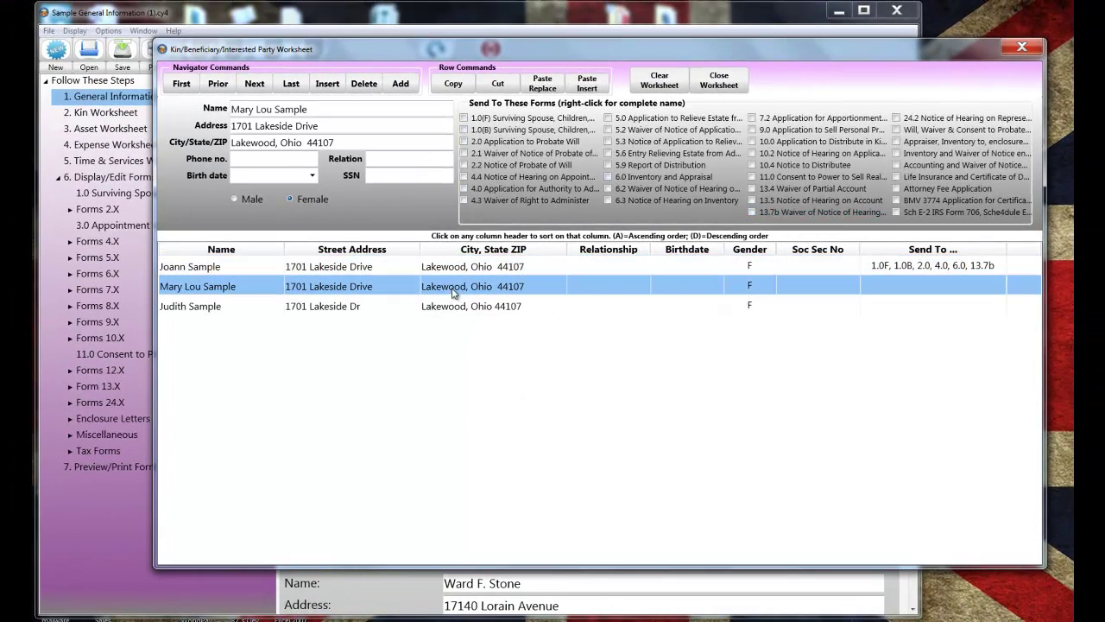
left_click(464, 118)
left_click(464, 129)
left_click(463, 142)
left_click(464, 188)
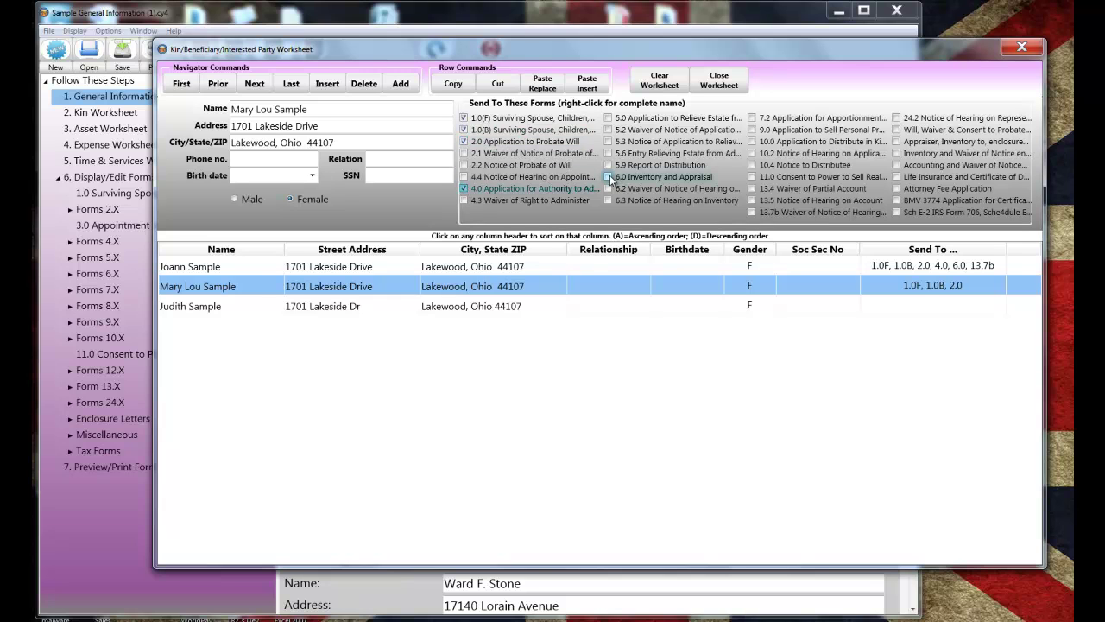
left_click(608, 176)
left_click(752, 212)
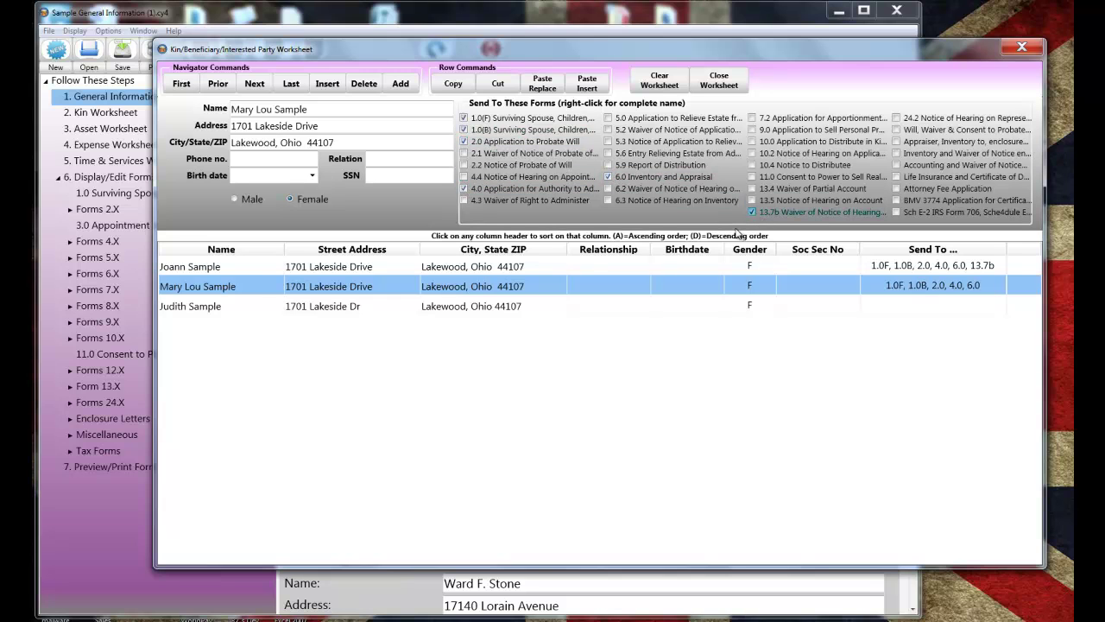
- Send the third kin to forms 1.0(F), 1.0(B), 2.0, 4.0, 6.0 and 13.7b
left_click(513, 307)
left_click(463, 118)
left_click(464, 130)
left_click(464, 141)
left_click(463, 188)
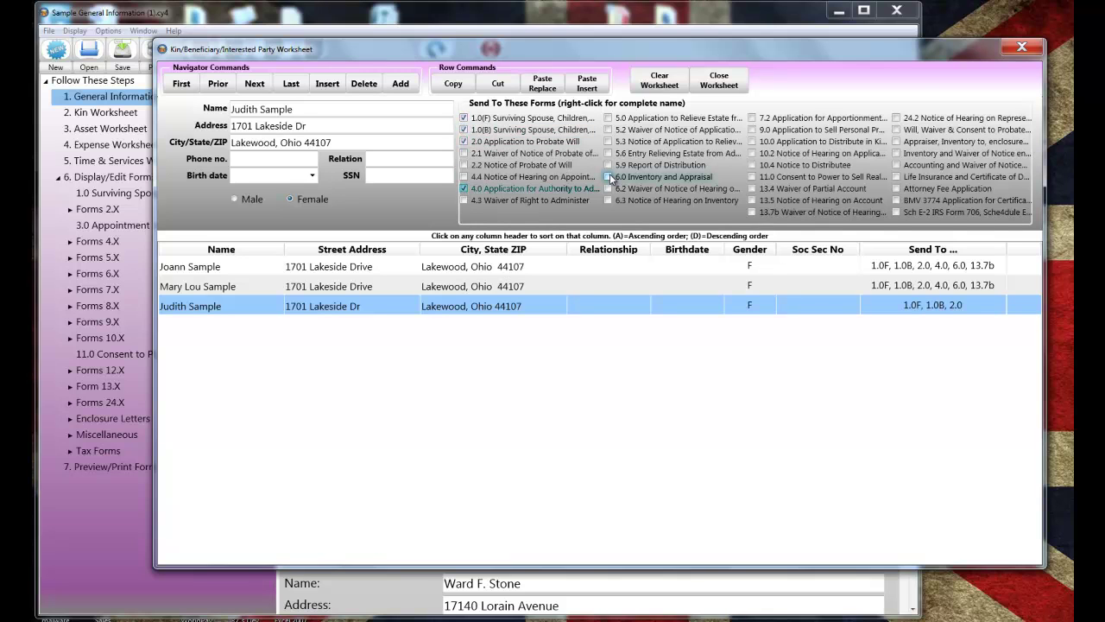
left_click(609, 177)
left_click(752, 212)
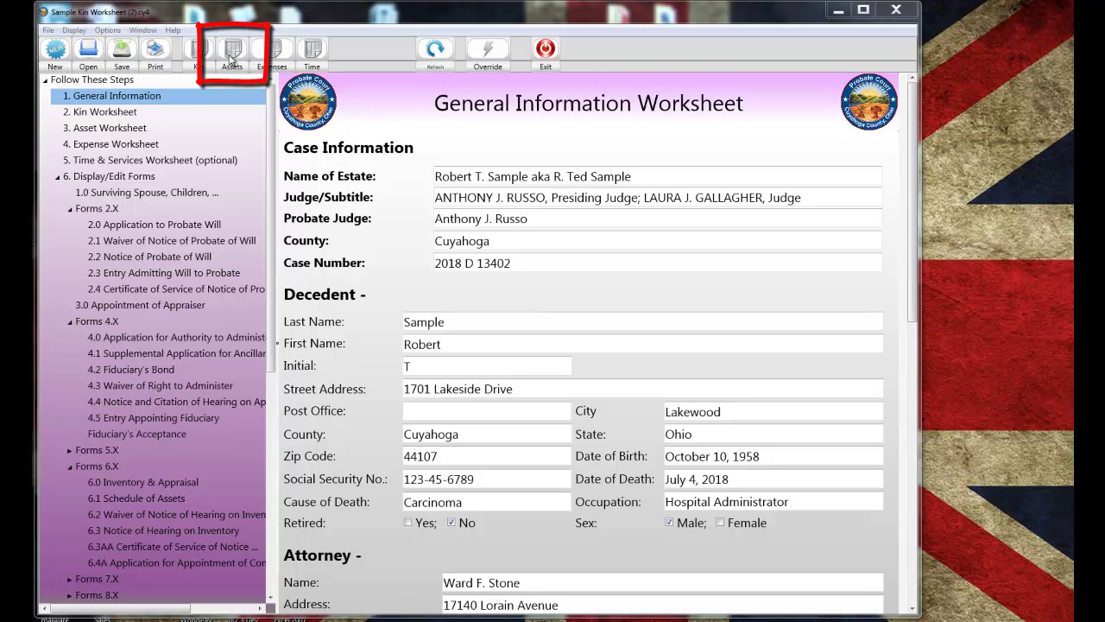
- Add an asset with the legal description pasted from Notepad, valued at 275,000.00
left_click(231, 58)
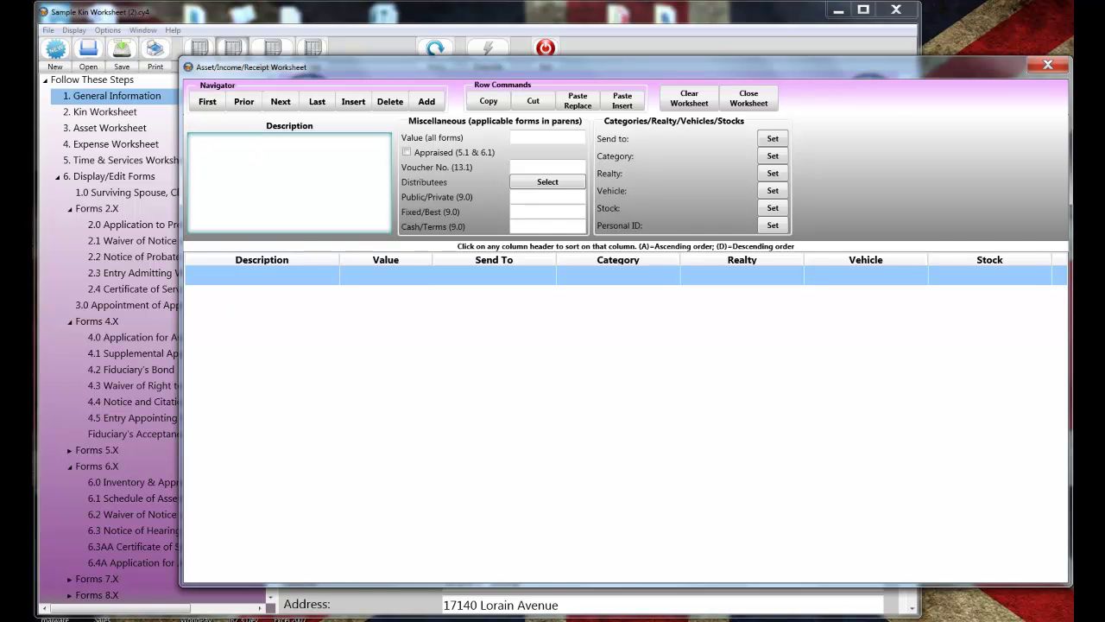
left_click(292, 552)
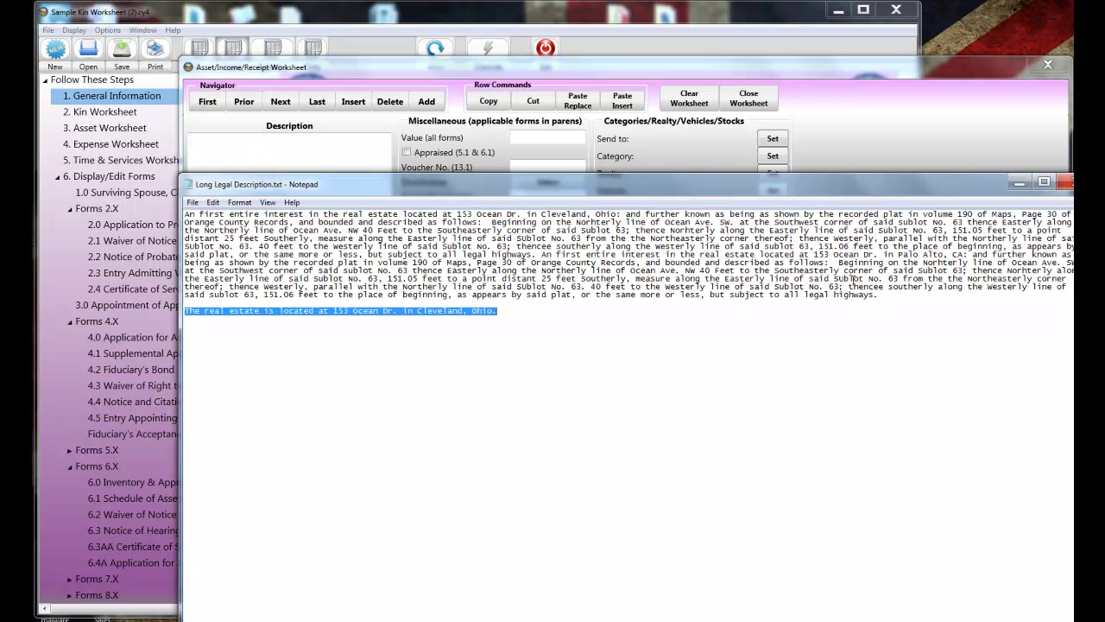
left_click_drag(884, 296, 172, 216)
left_click(312, 152)
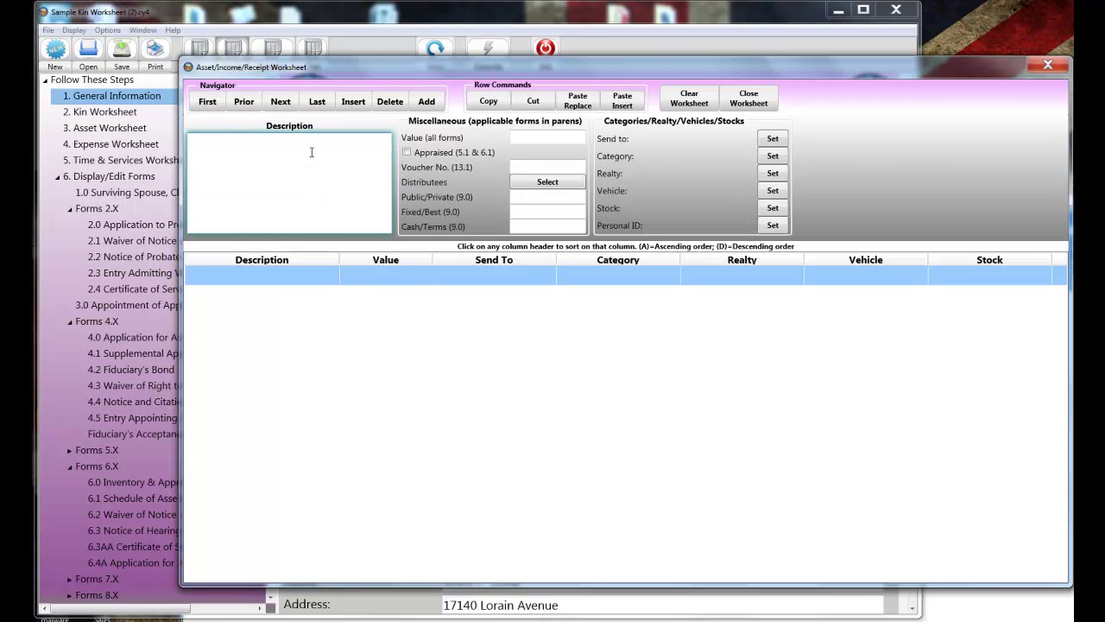
key("ctrl+v")
key("Tab")
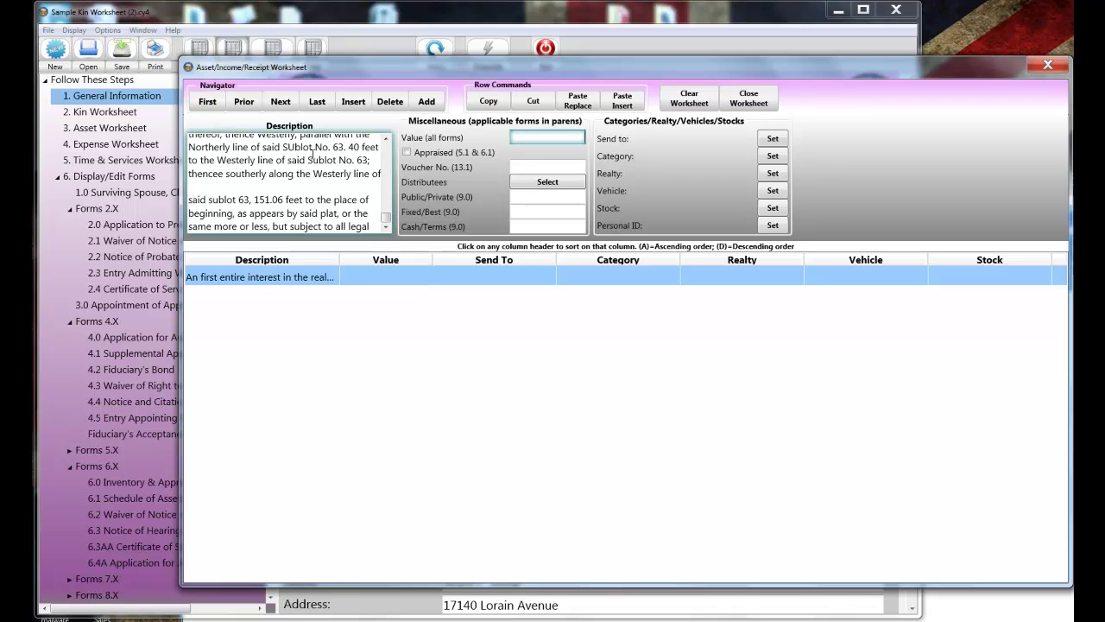
type("275,000.00")
key("Tab")
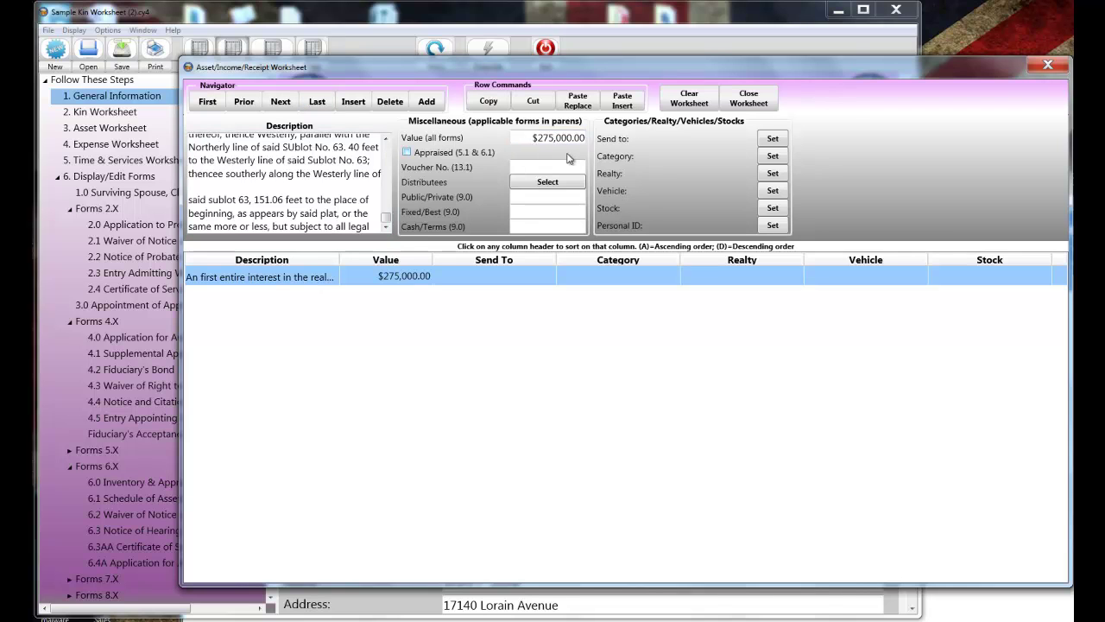
left_click(552, 182)
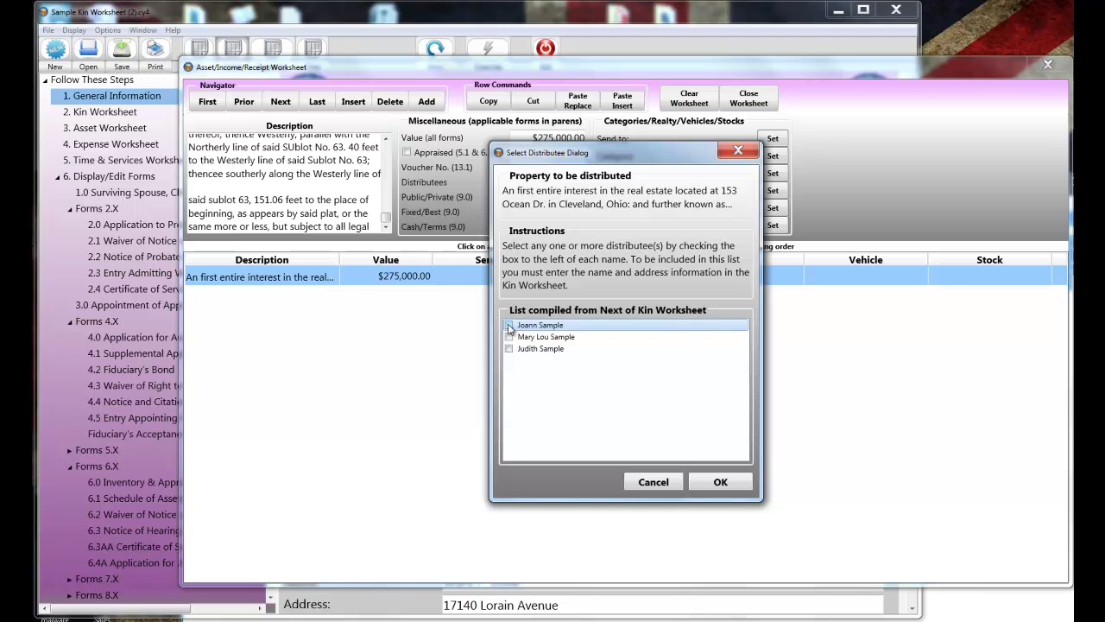
- Assign the first listed kin as the asset's distributee
left_click(508, 325)
left_click(711, 481)
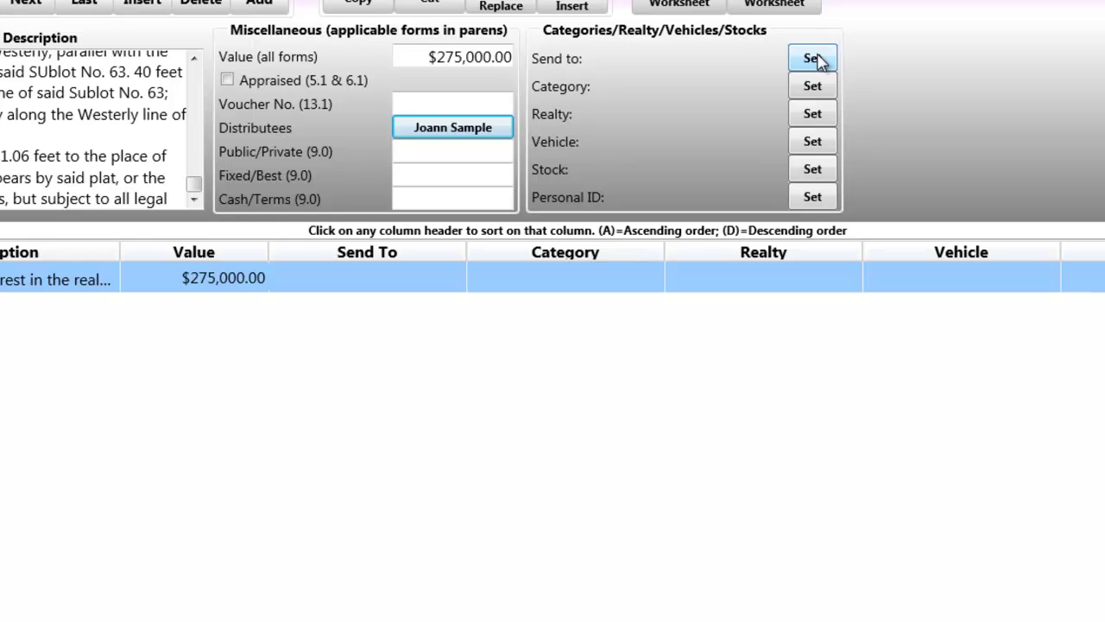
- Route the legal-description asset to forms 4.0, 6.0, 12.0 and 13.0
left_click(815, 59)
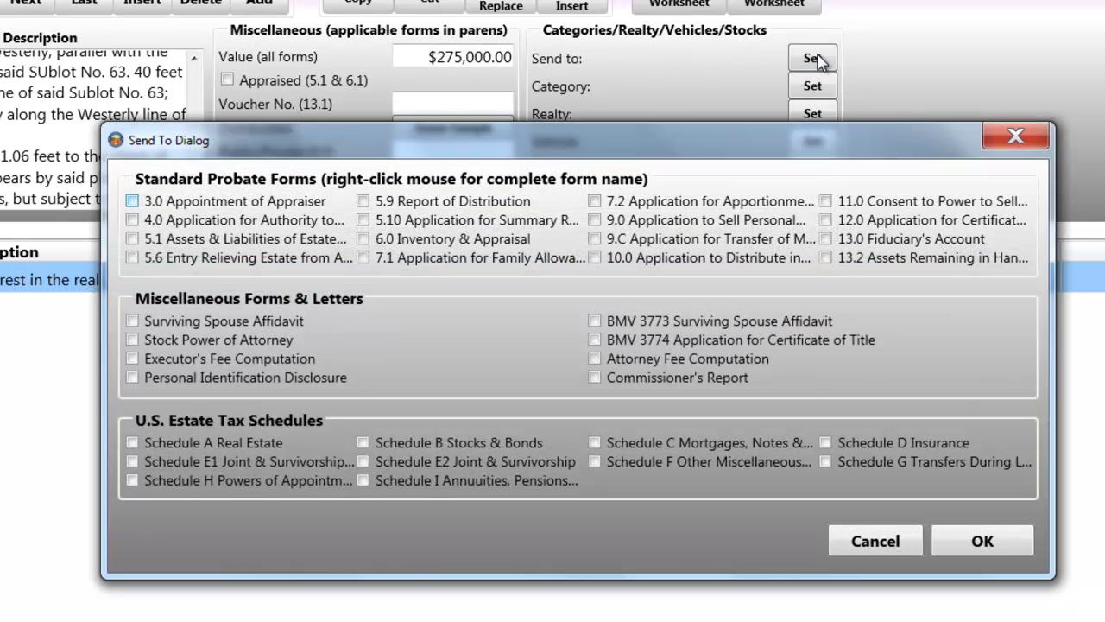
left_click(133, 221)
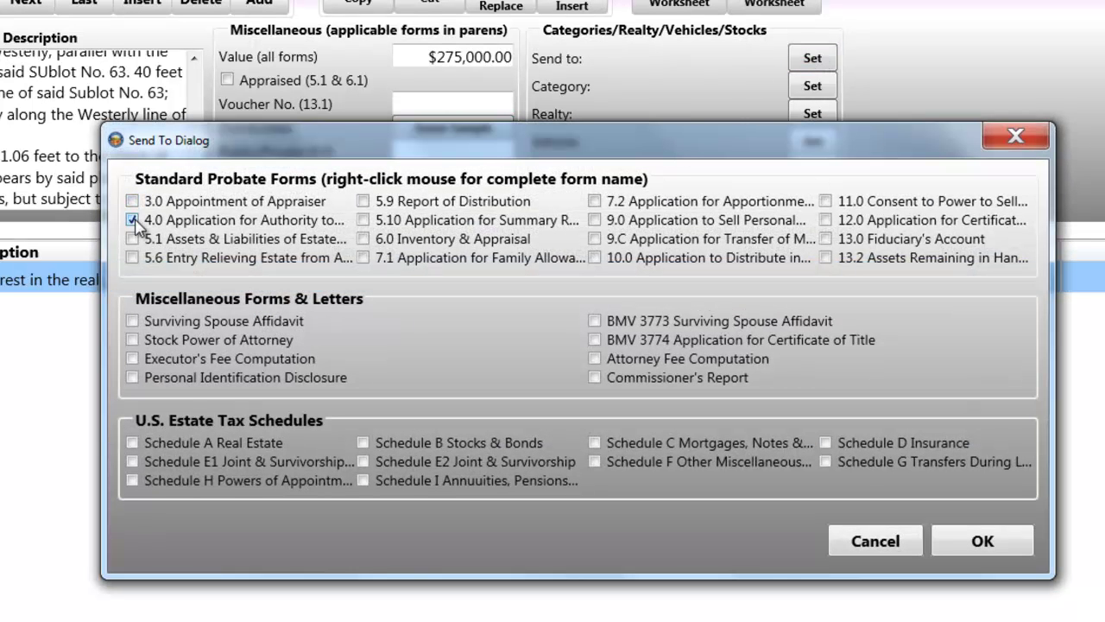
left_click(362, 239)
left_click(824, 221)
left_click(824, 240)
left_click(981, 542)
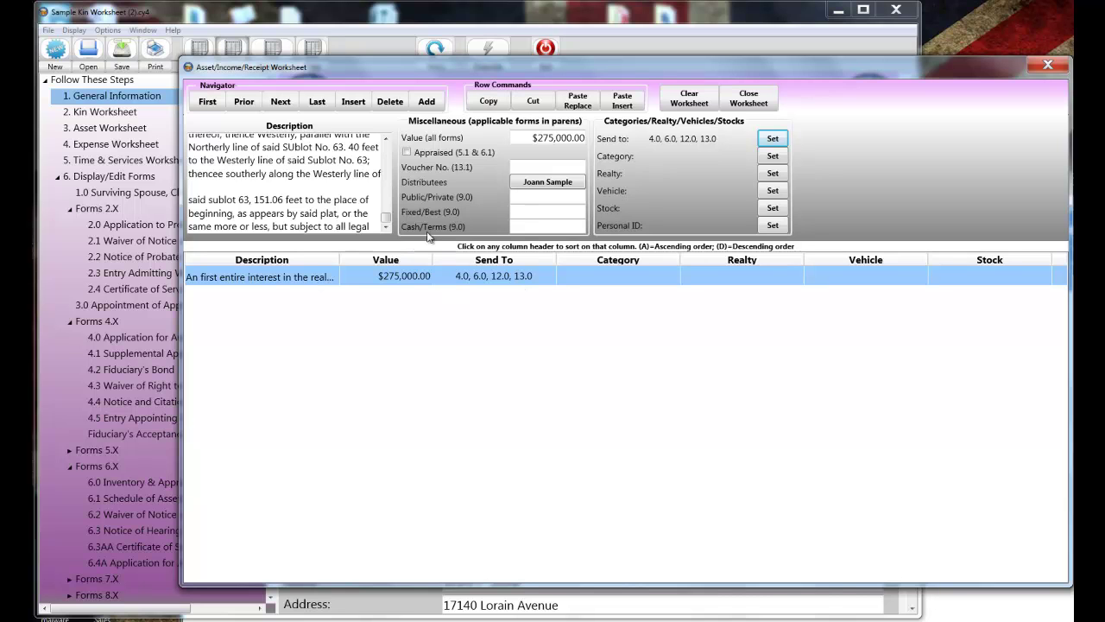
left_click_drag(386, 220, 384, 147)
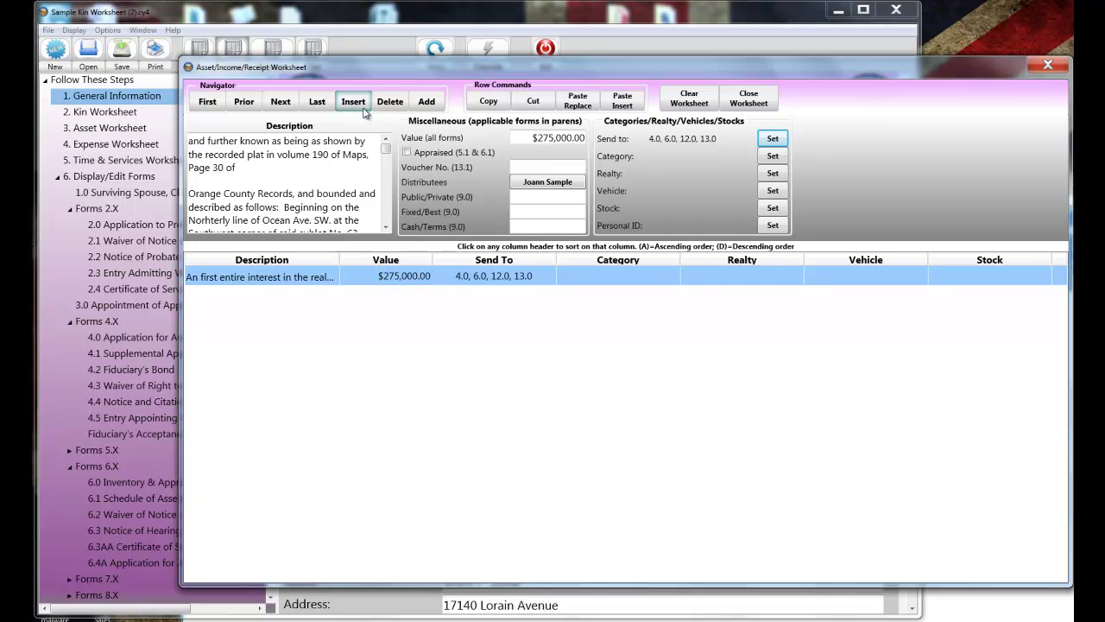
- Insert a new asset row with the pasted one-sentence location as description and value 275,000.00
left_click(362, 108)
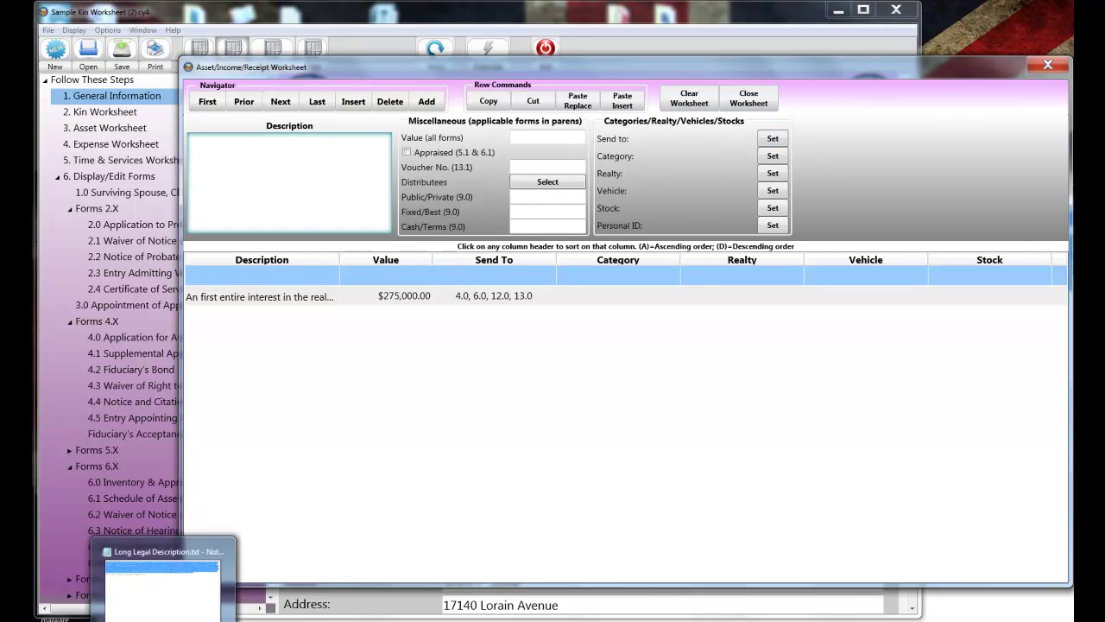
left_click(216, 574)
left_click_drag(496, 313, 177, 315)
key("ctrl+c")
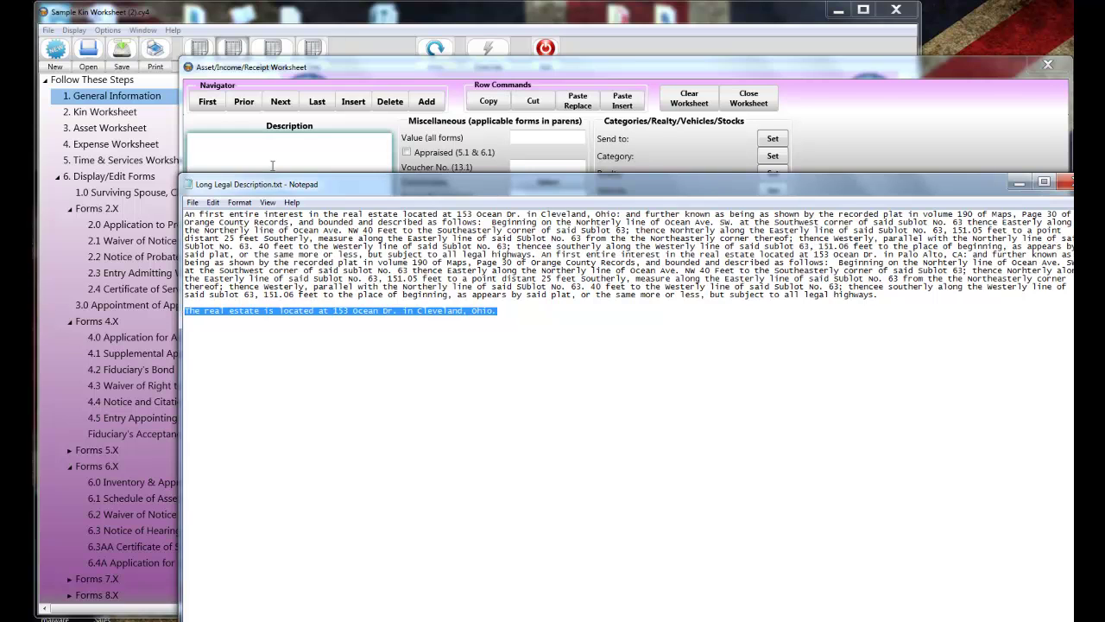
left_click(273, 163)
key("ctrl+v")
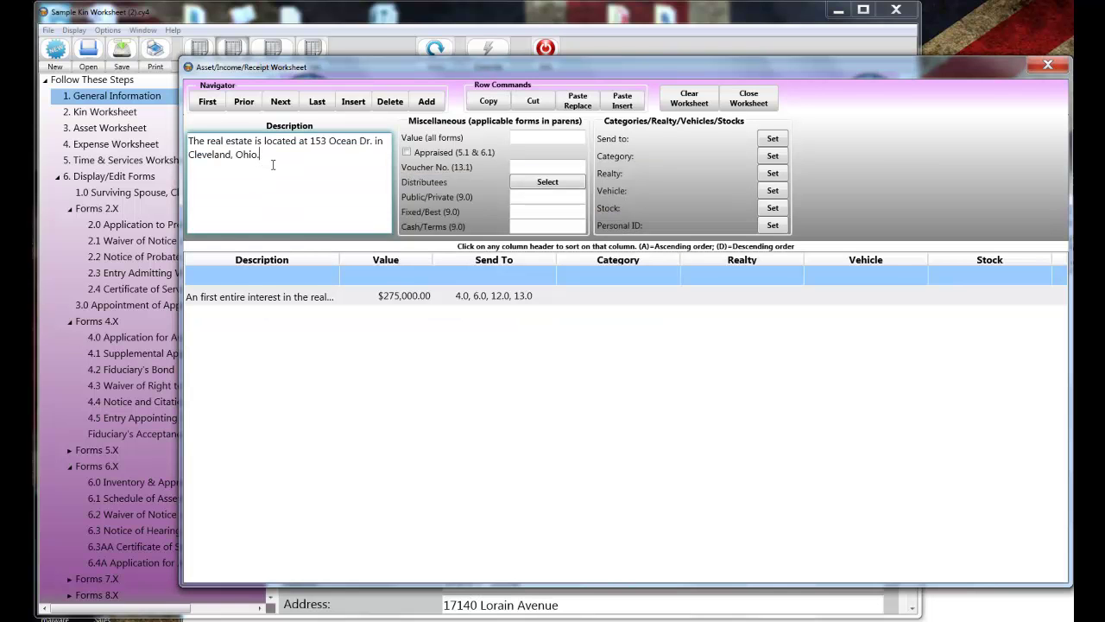
key("Tab")
type("275,000.00")
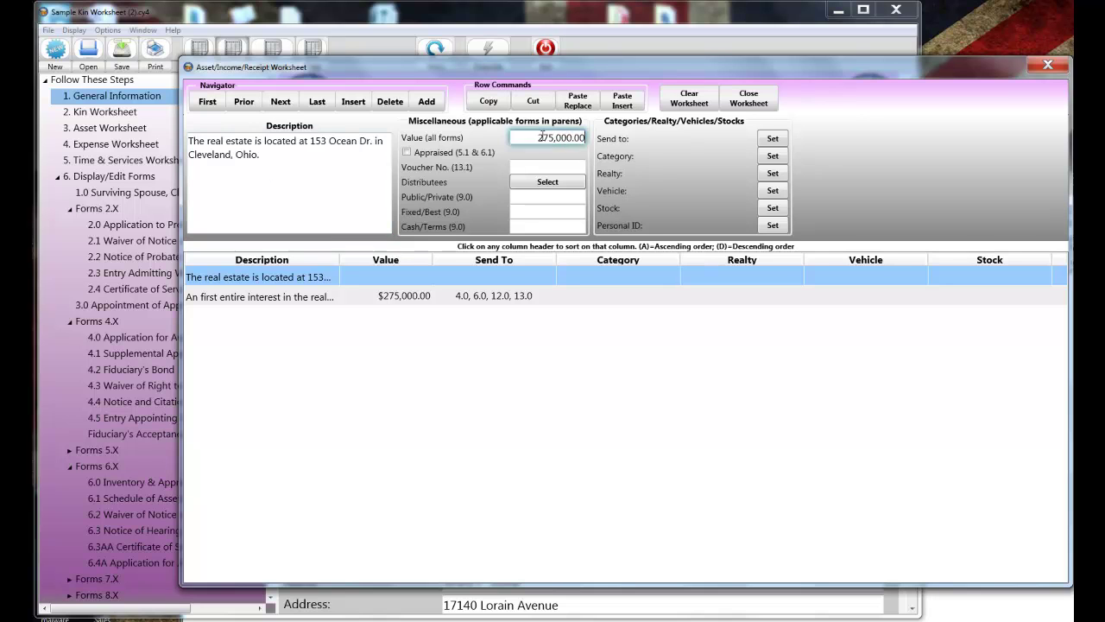
- Route the new asset only to form 3.0 Appointment of Appraiser
left_click(772, 140)
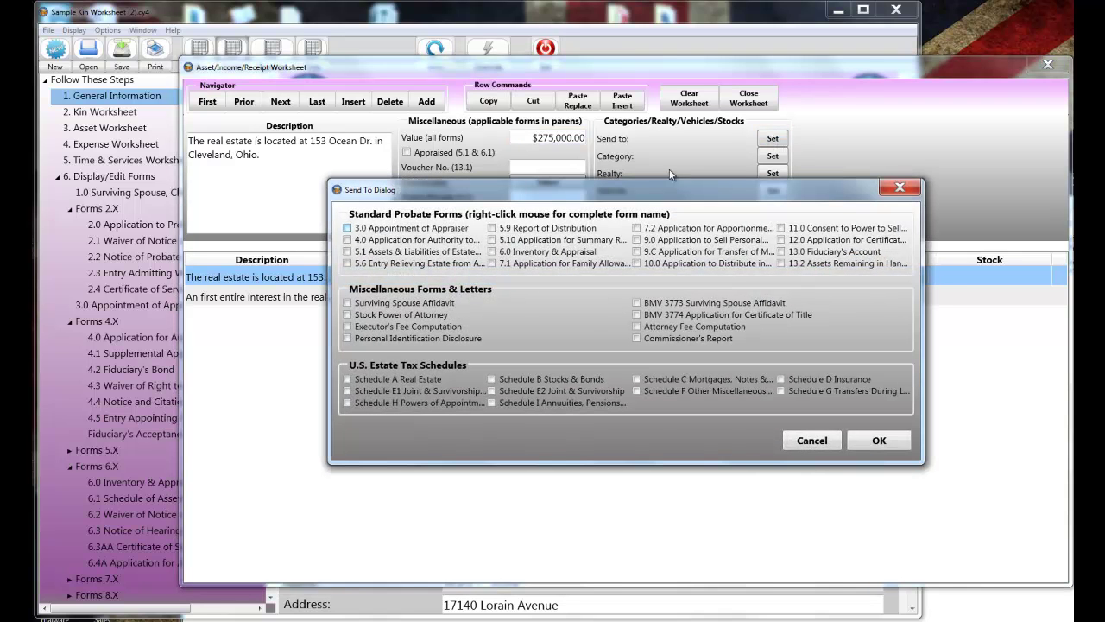
left_click(348, 228)
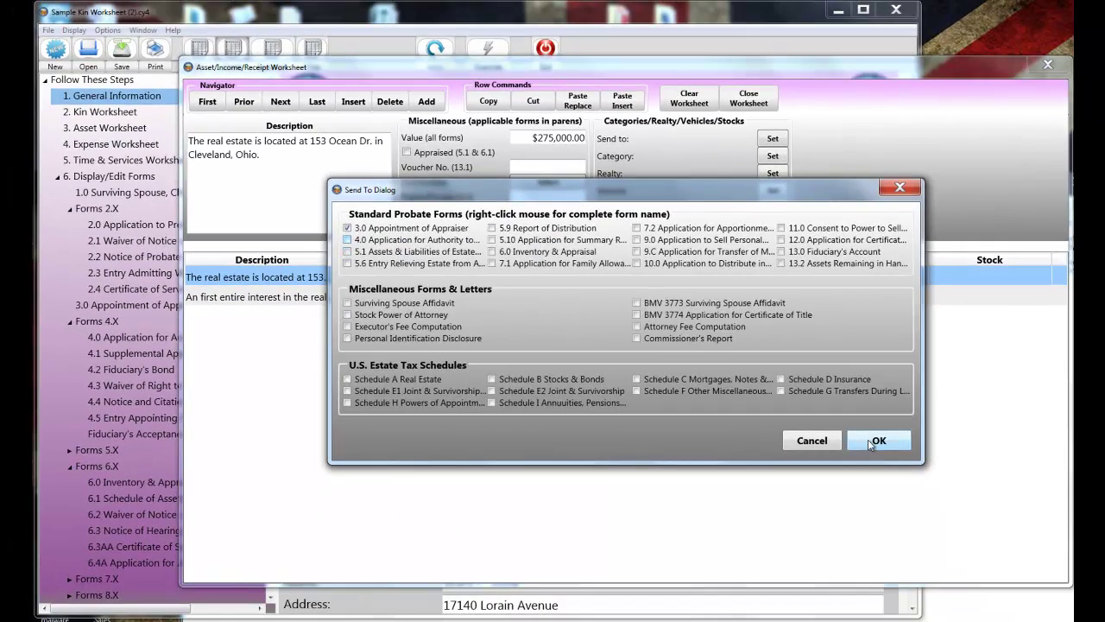
left_click(1087, 579)
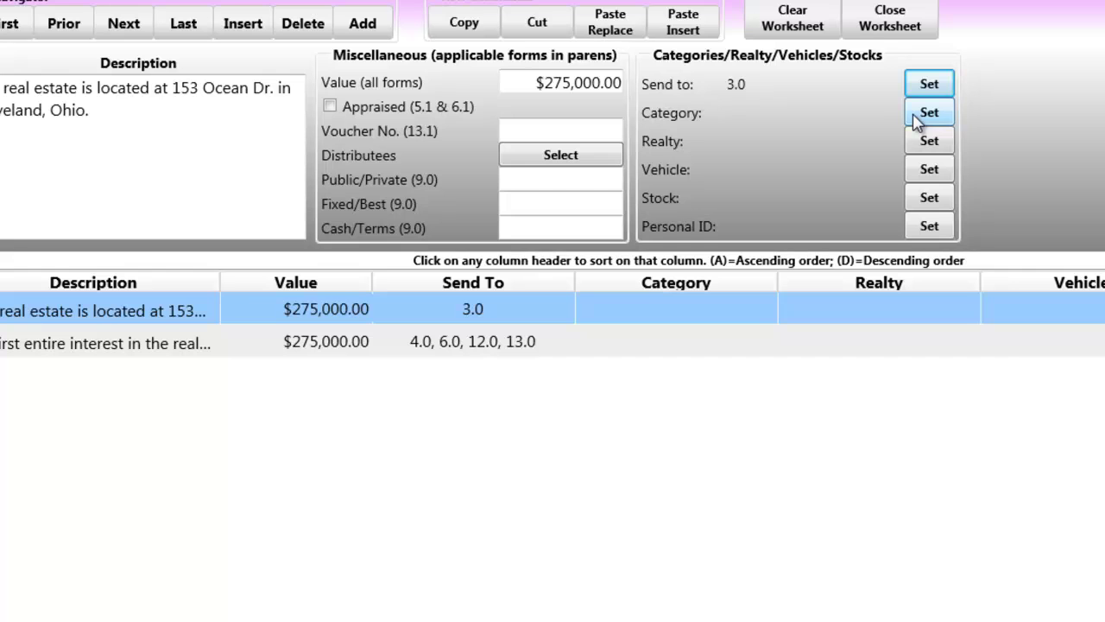
- Set the one-line asset's Form 3.0 category to Real Estate
left_click(917, 117)
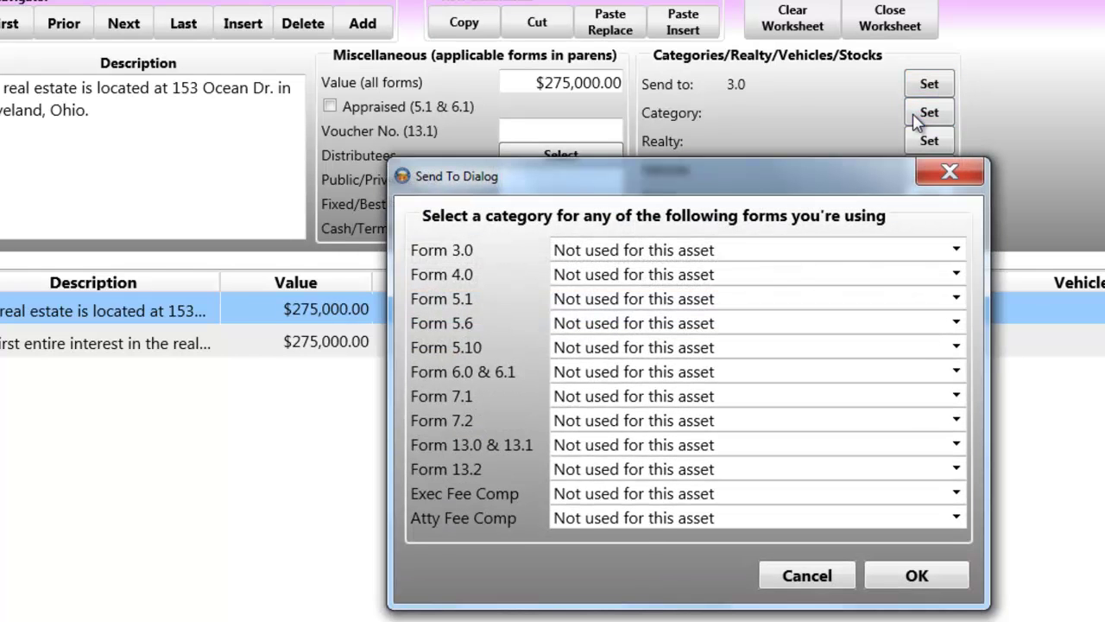
left_click(955, 253)
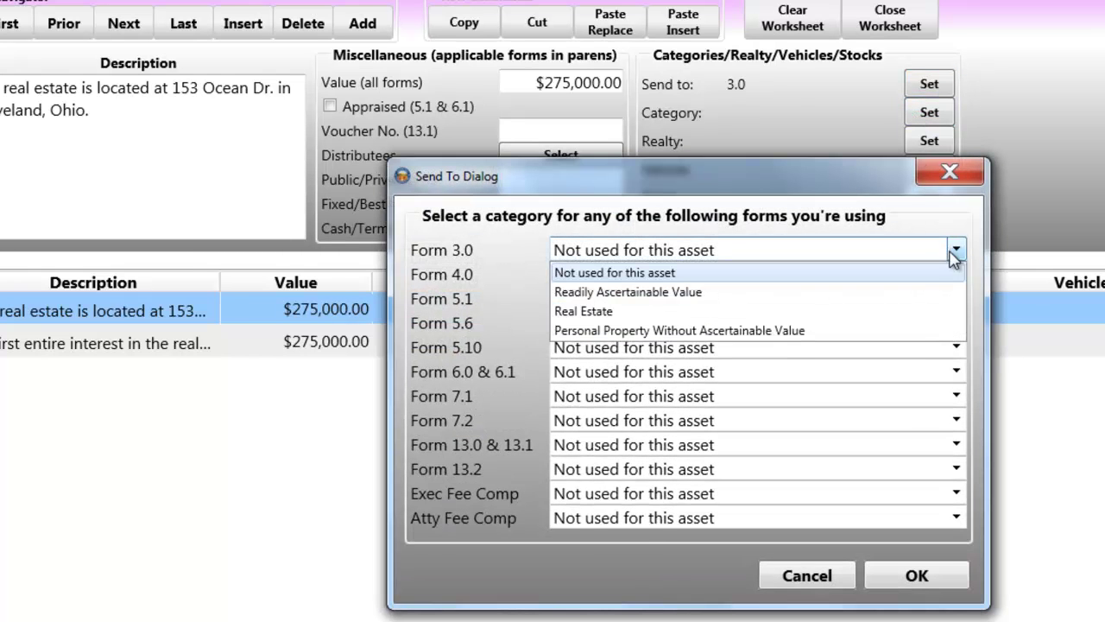
left_click(603, 313)
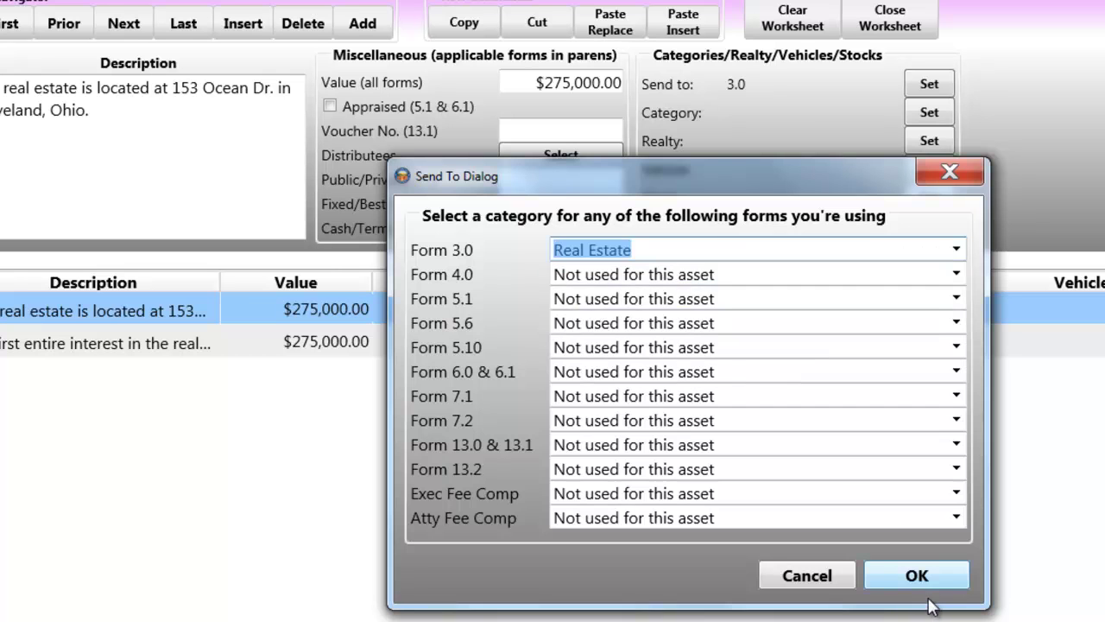
left_click(931, 578)
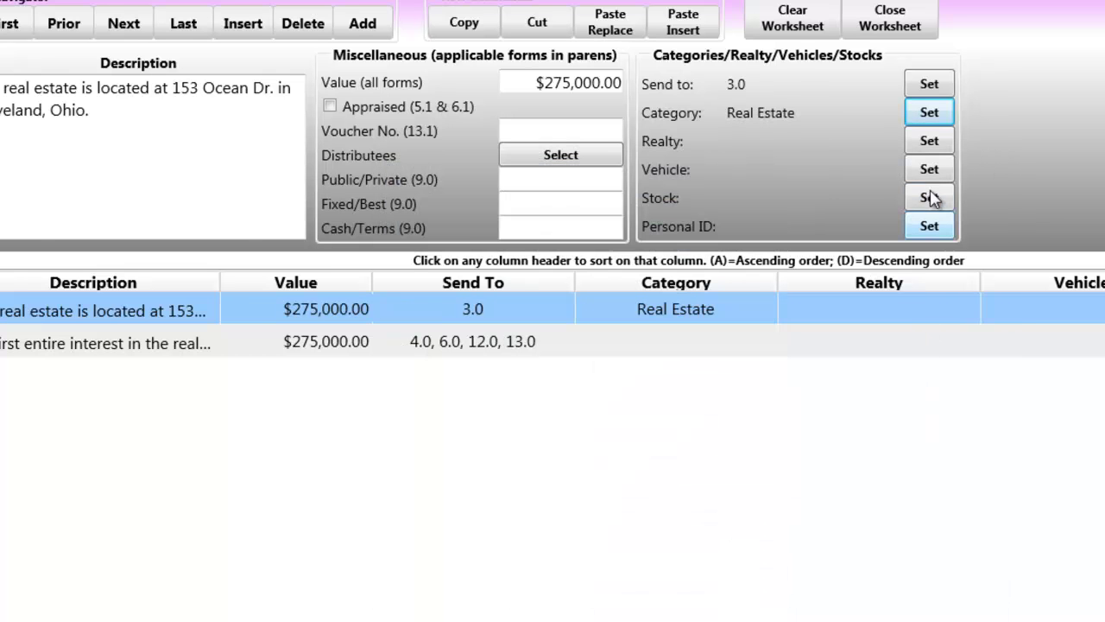
- Categorise the legal-description asset as Real property for 4.0 and 6.0/6.1, Real property not sold for 13.0
left_click(623, 344)
left_click(929, 112)
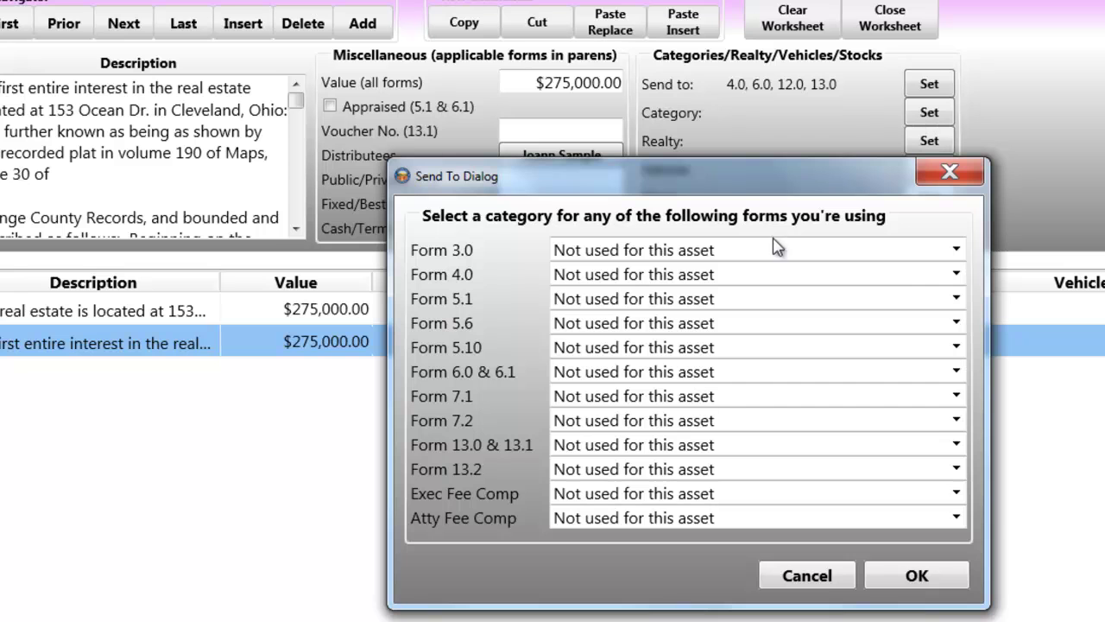
left_click(956, 276)
left_click(605, 354)
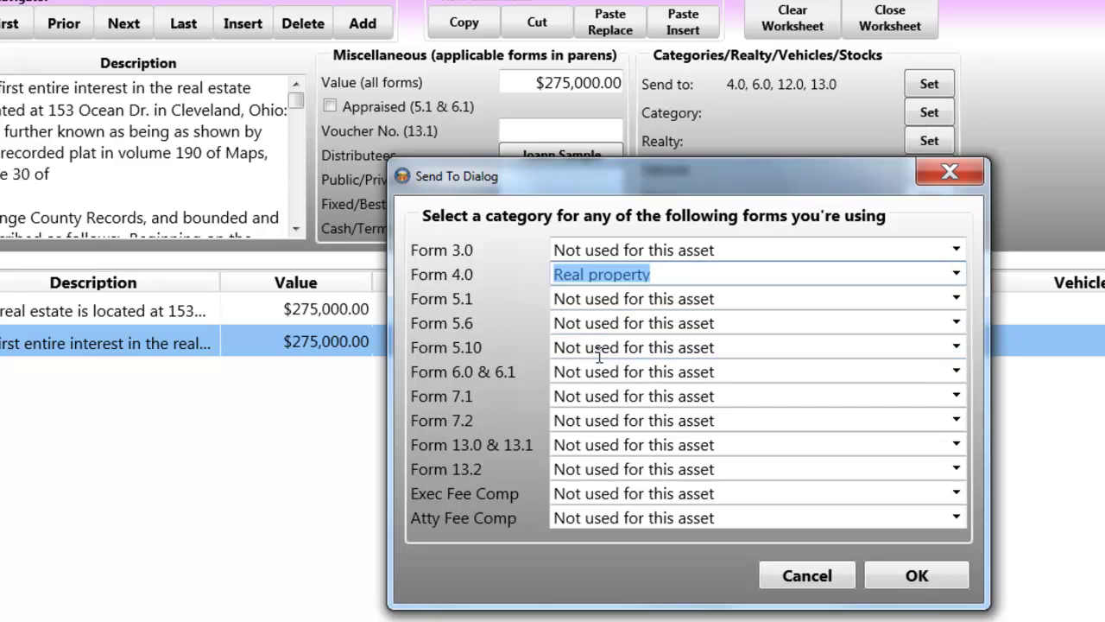
left_click(956, 371)
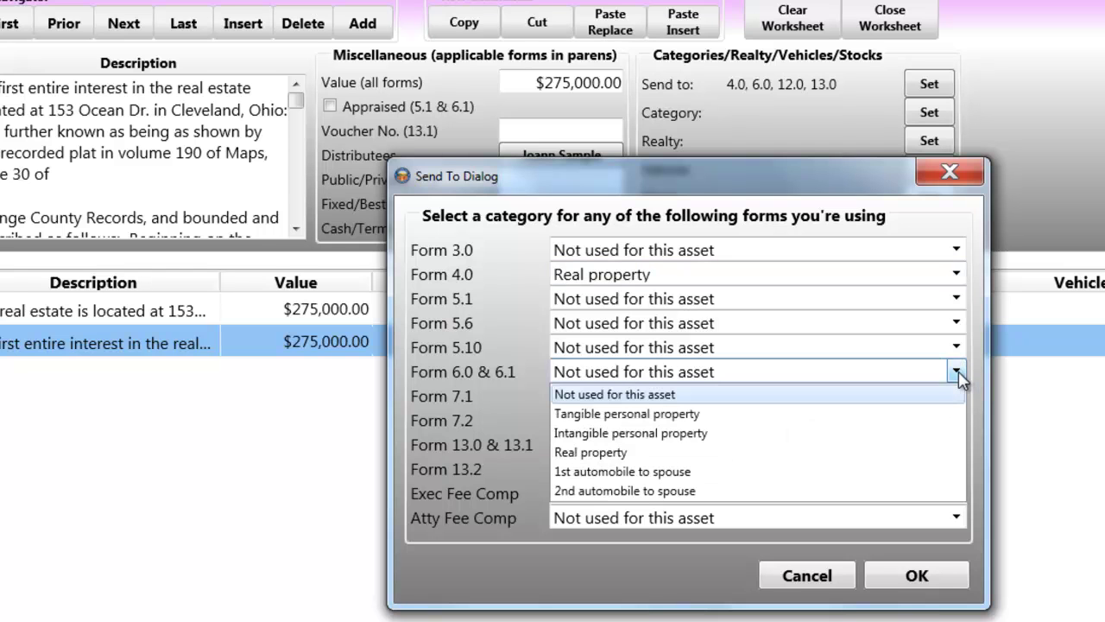
left_click(599, 452)
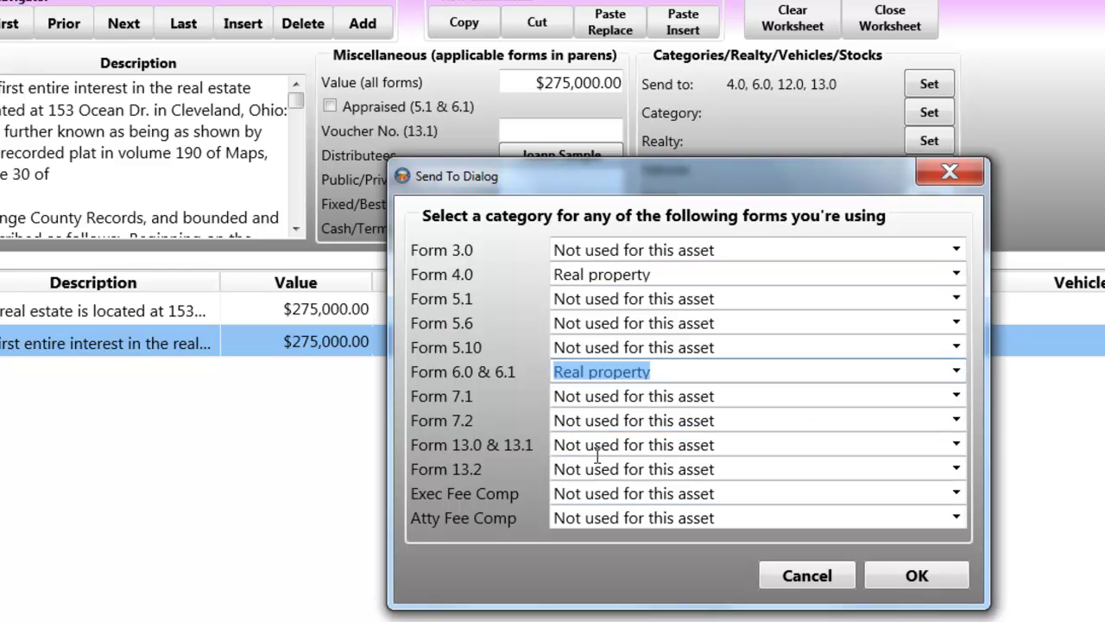
left_click(956, 445)
left_click(635, 526)
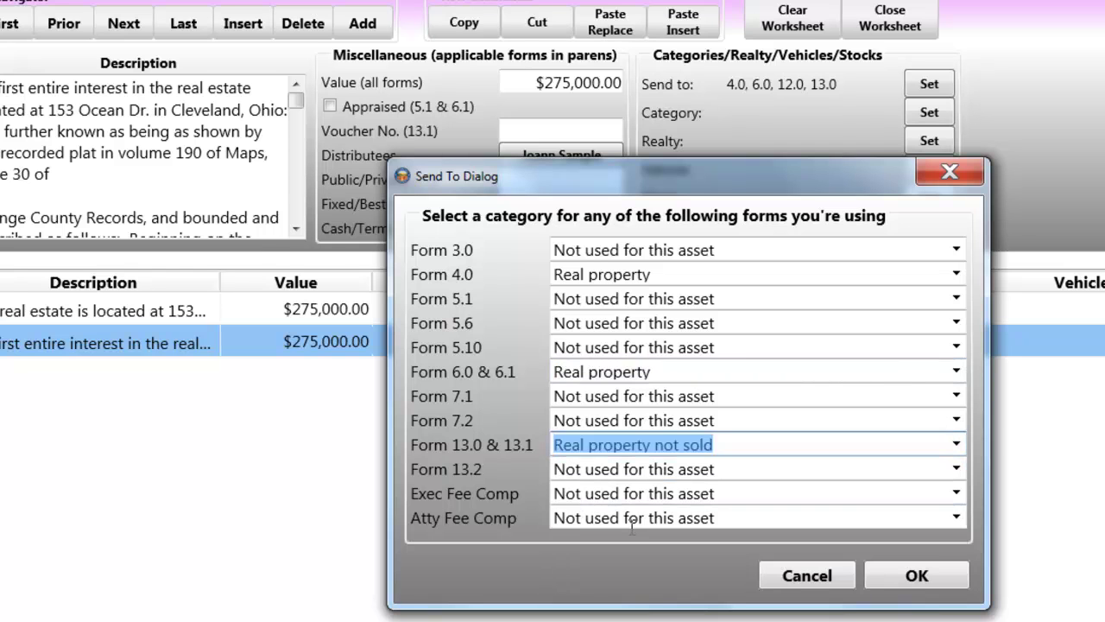
left_click(914, 580)
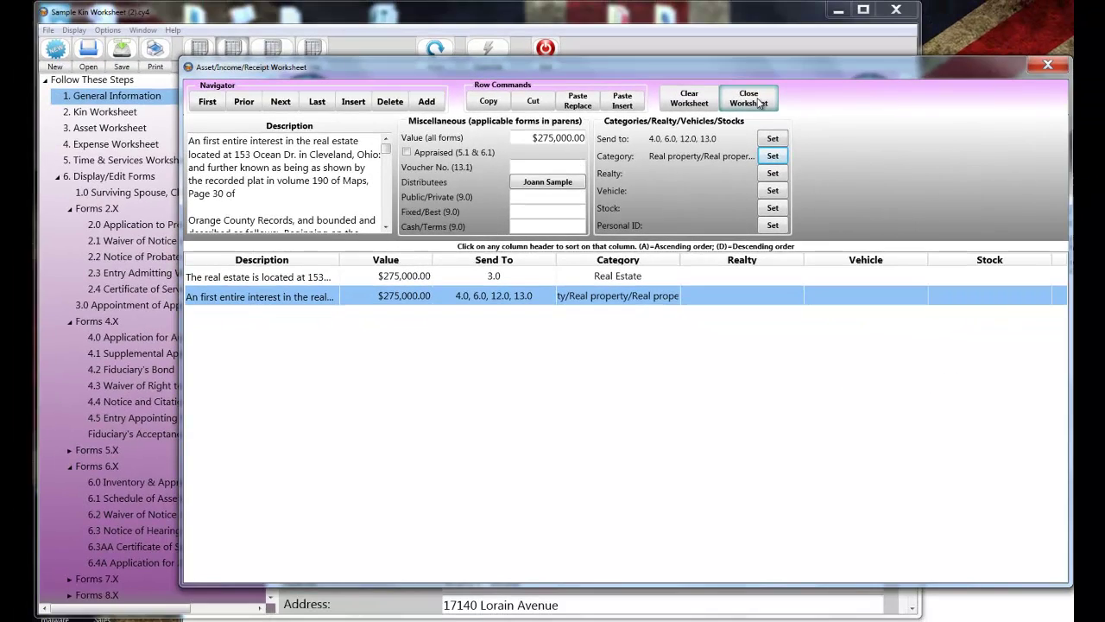
- Close the current worksheet, discard unsaved changes, and open 'Sample Asset Worksheet (3).cy4'
left_click(906, 26)
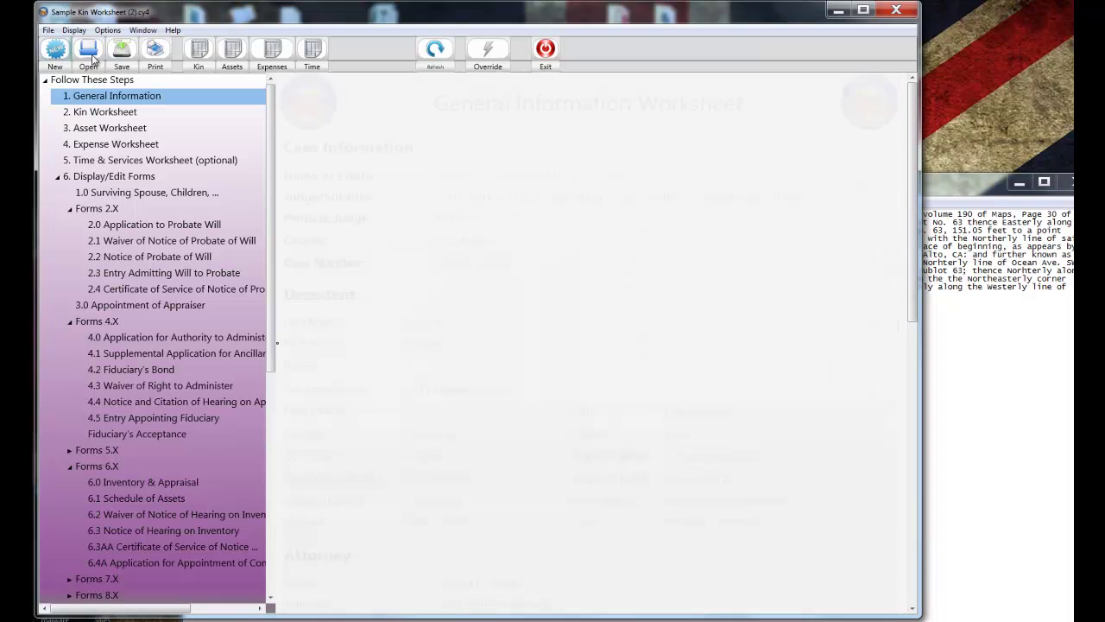
left_click(89, 53)
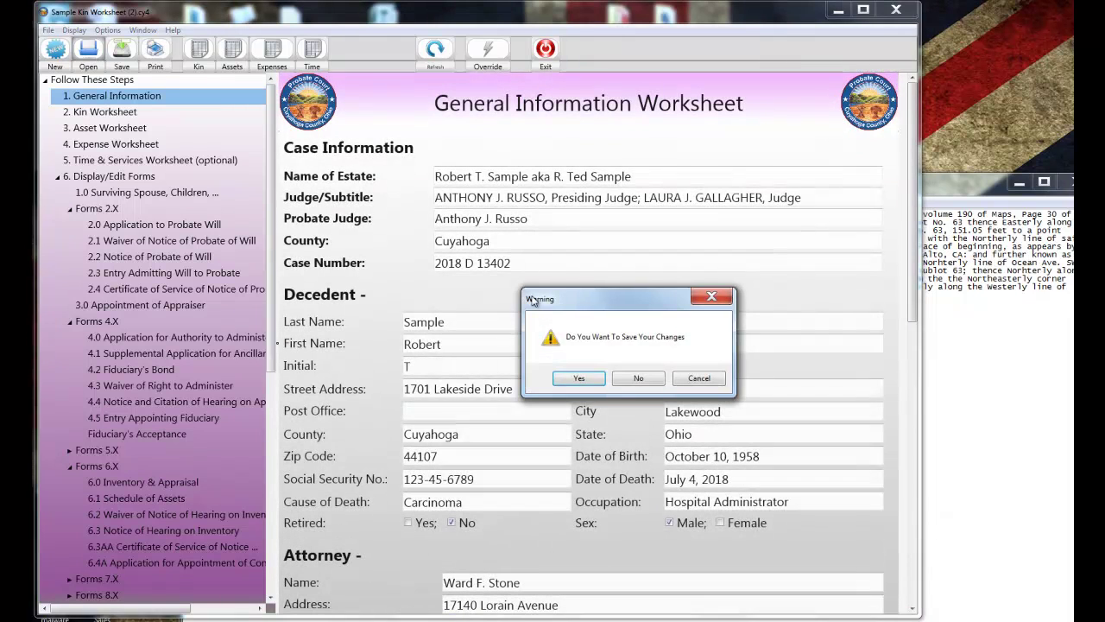
left_click(618, 378)
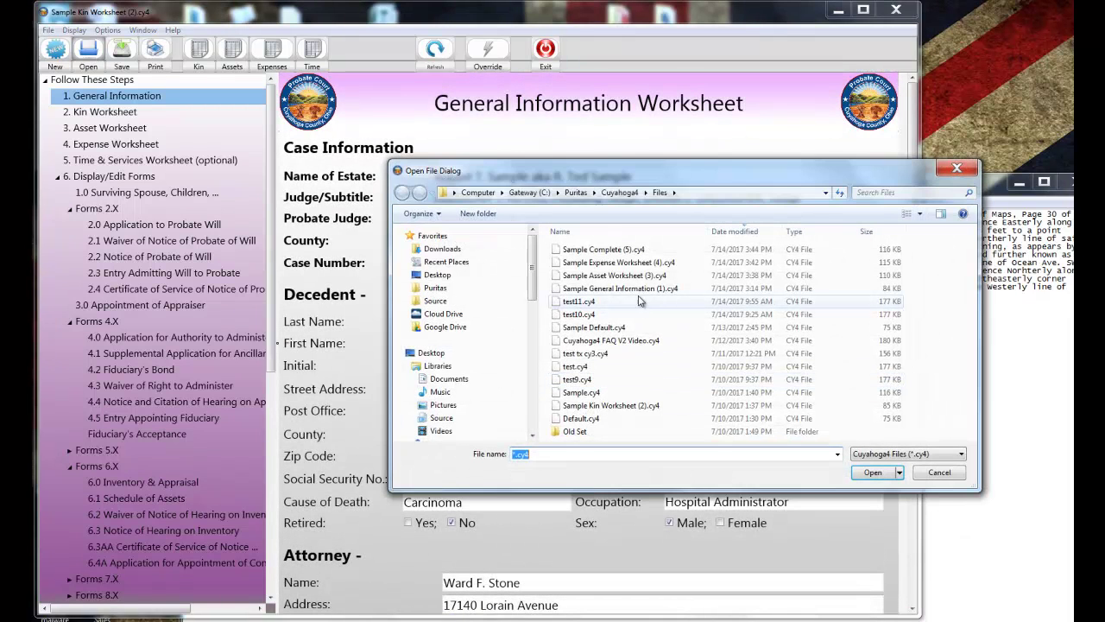
double_click(611, 277)
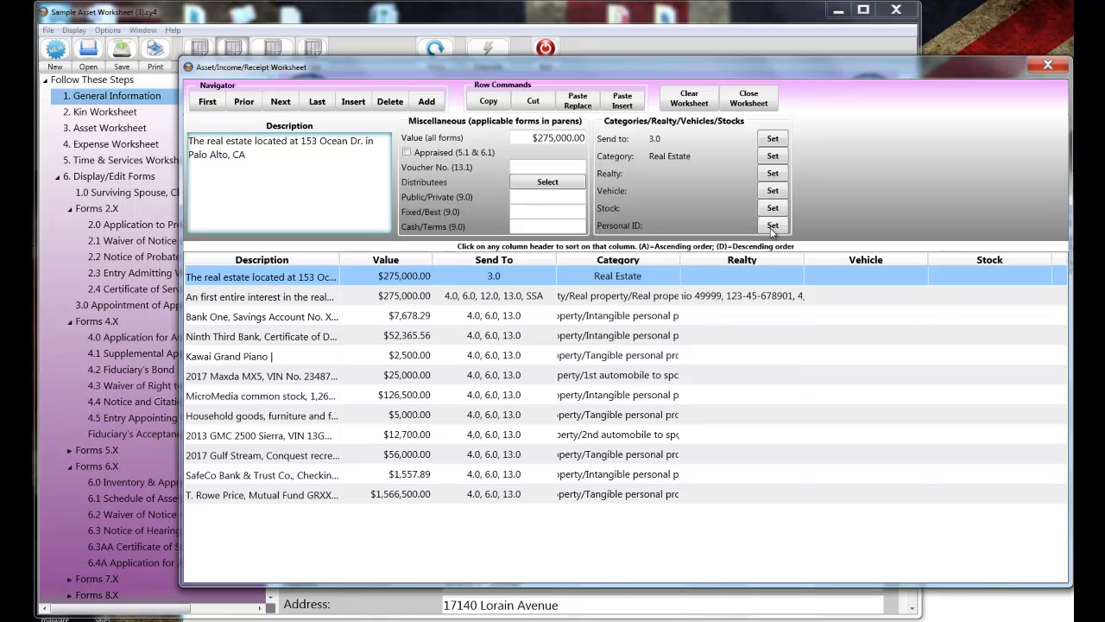
- Close the twelve-asset worksheet of 'Sample Asset Worksheet (3).cy4'
left_click(748, 100)
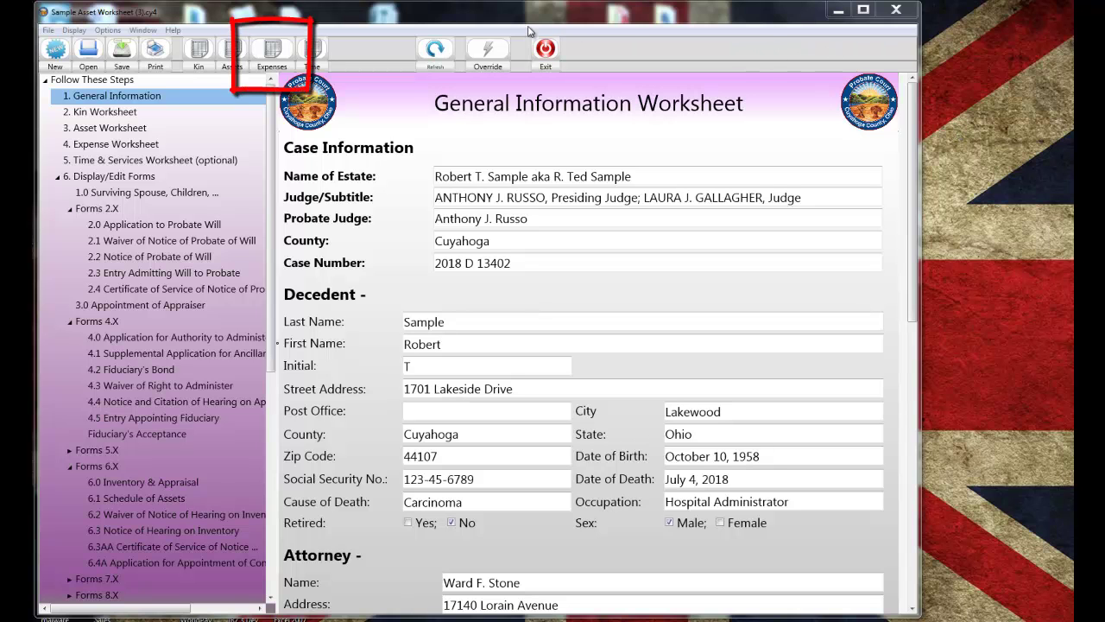
- Add a 'Cuyahoga County Common Pleas Court' expense of 250.00 with voucher number 0001
left_click(272, 49)
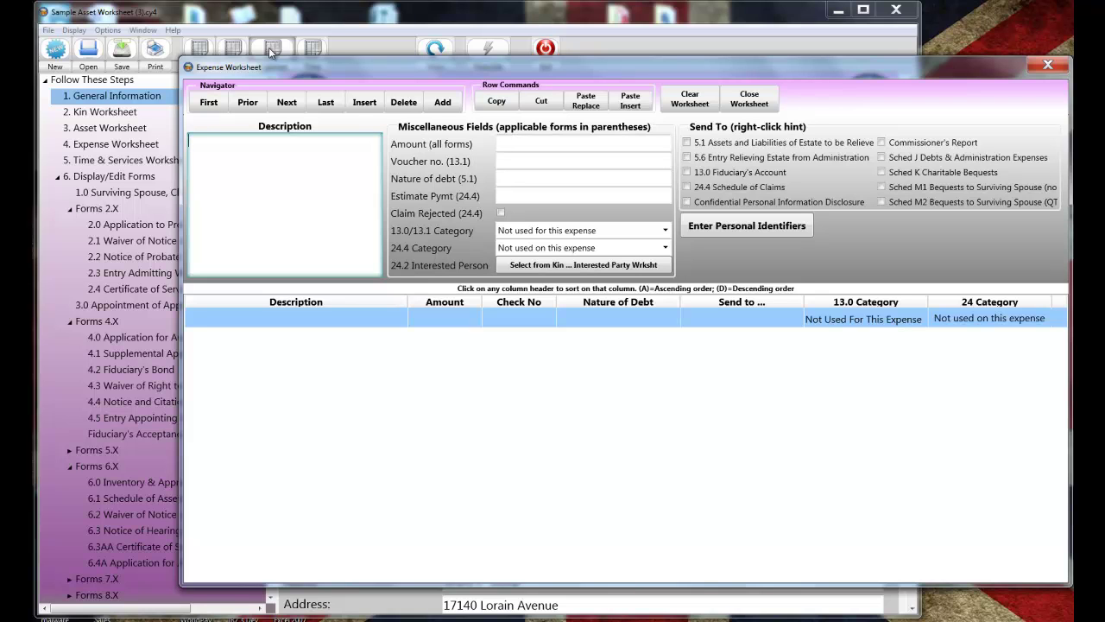
type("Cuyahoga County Comm")
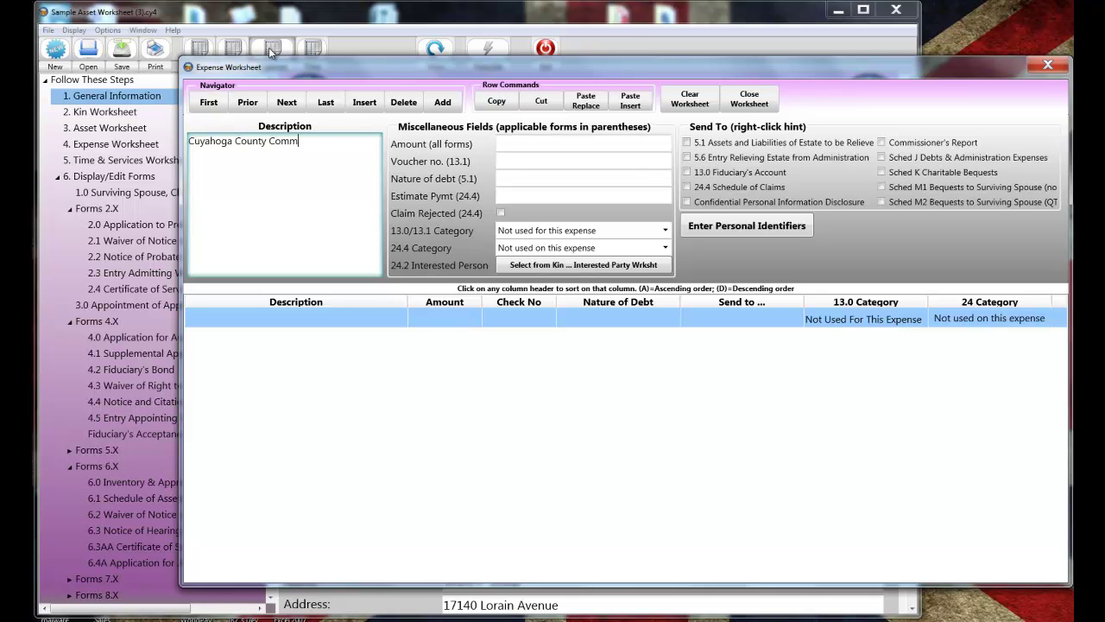
type("on Please")
key("BackSpace")
type("Court")
key("Tab")
type("2500")
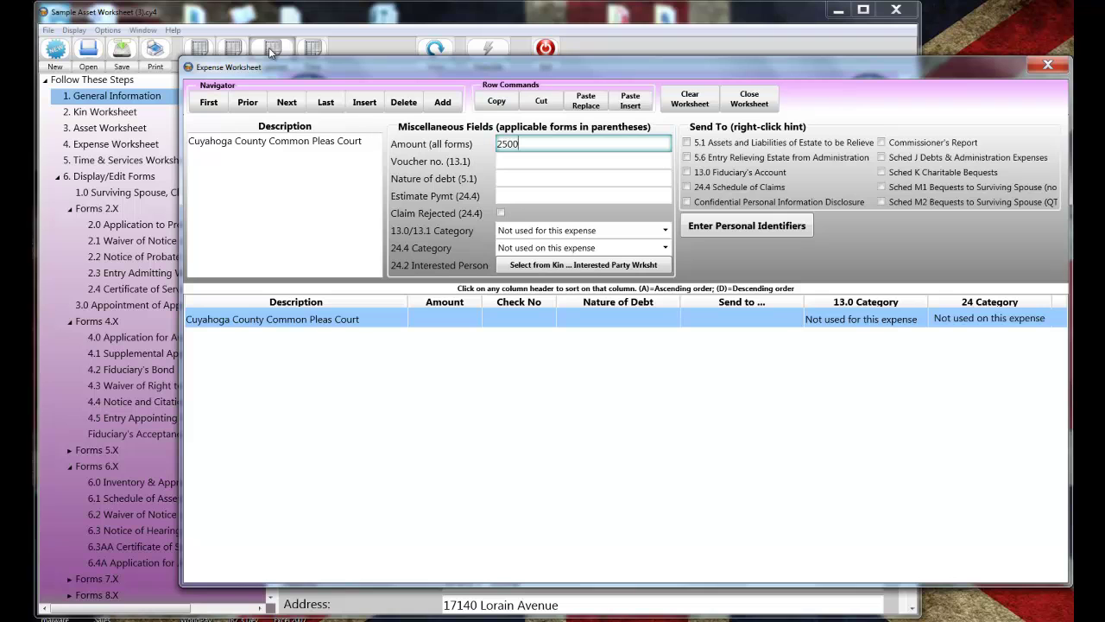
key("BackSpace")
type(".00")
key("Tab")
type("0001")
key("Tab")
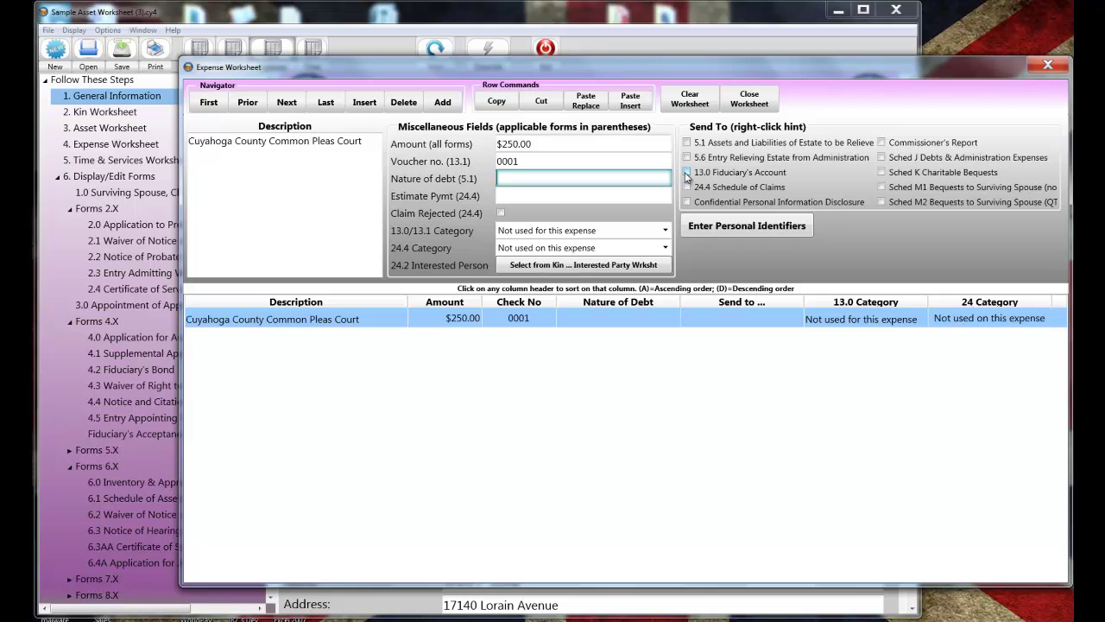
- Send the expense to Form 13.0 under Other Administrative Costs And Expenses
left_click(687, 172)
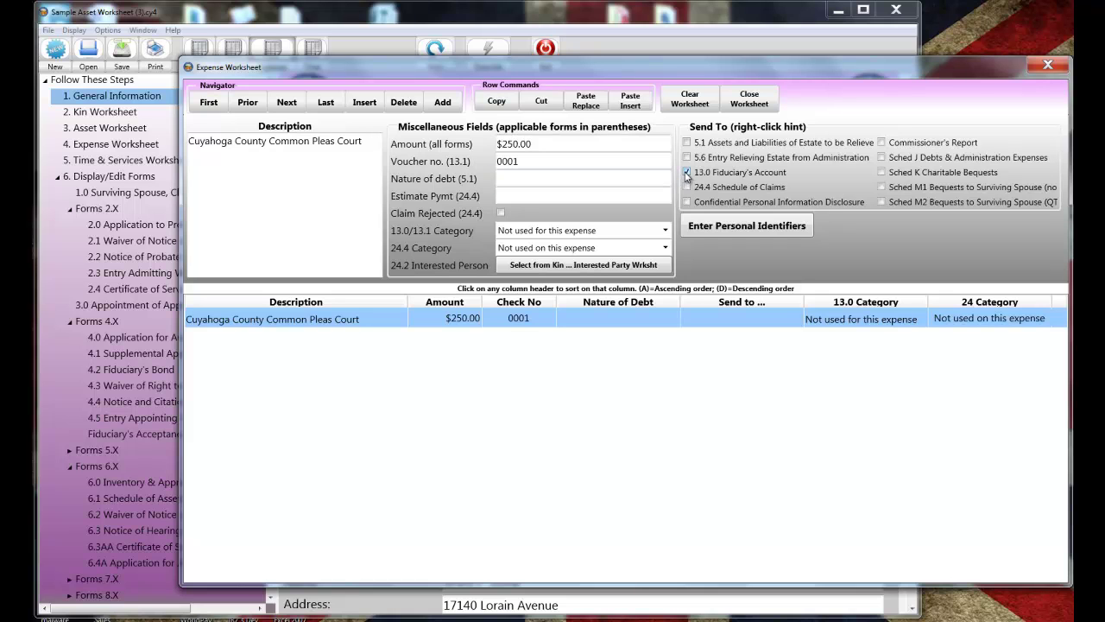
left_click(664, 230)
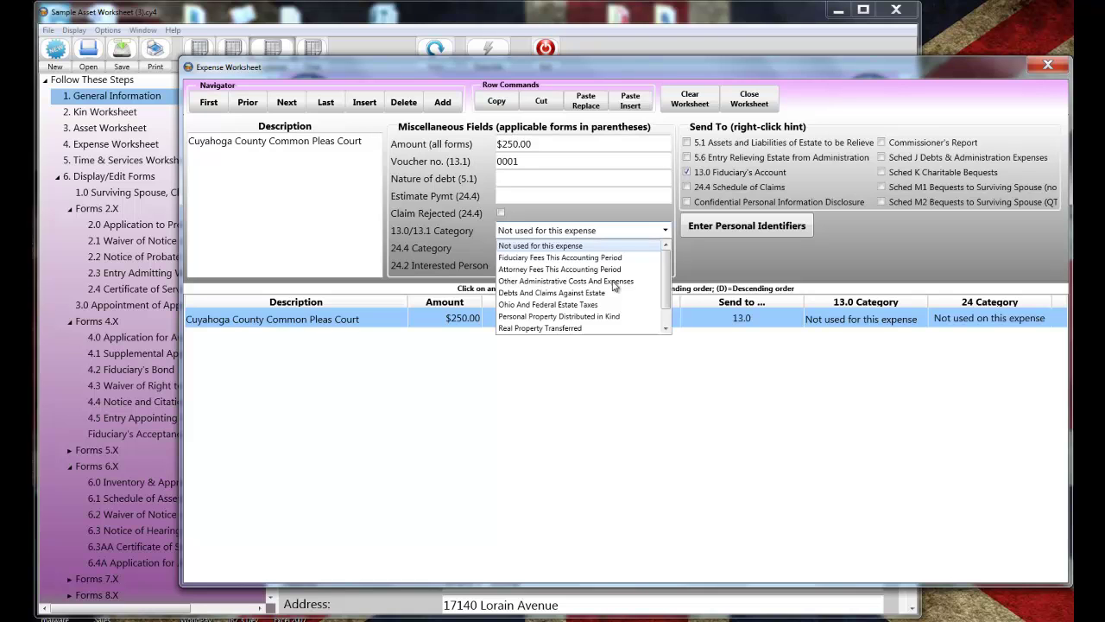
left_click(614, 285)
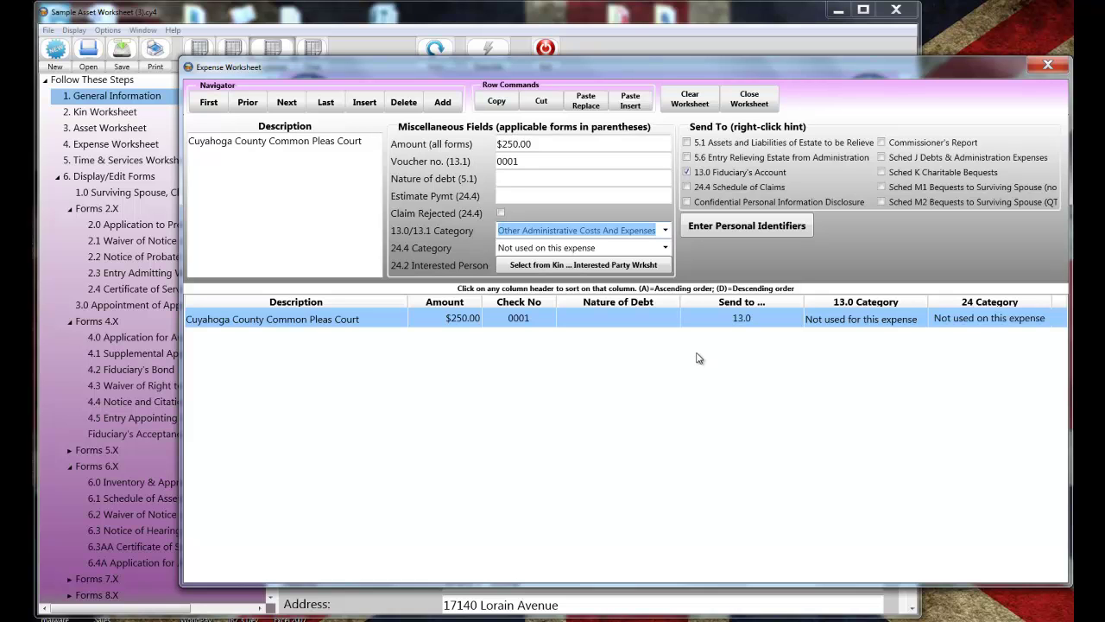
- Discard the new expense, open 'Sample Expense Worksheet (4).cy4', and display its expense list
left_click(749, 100)
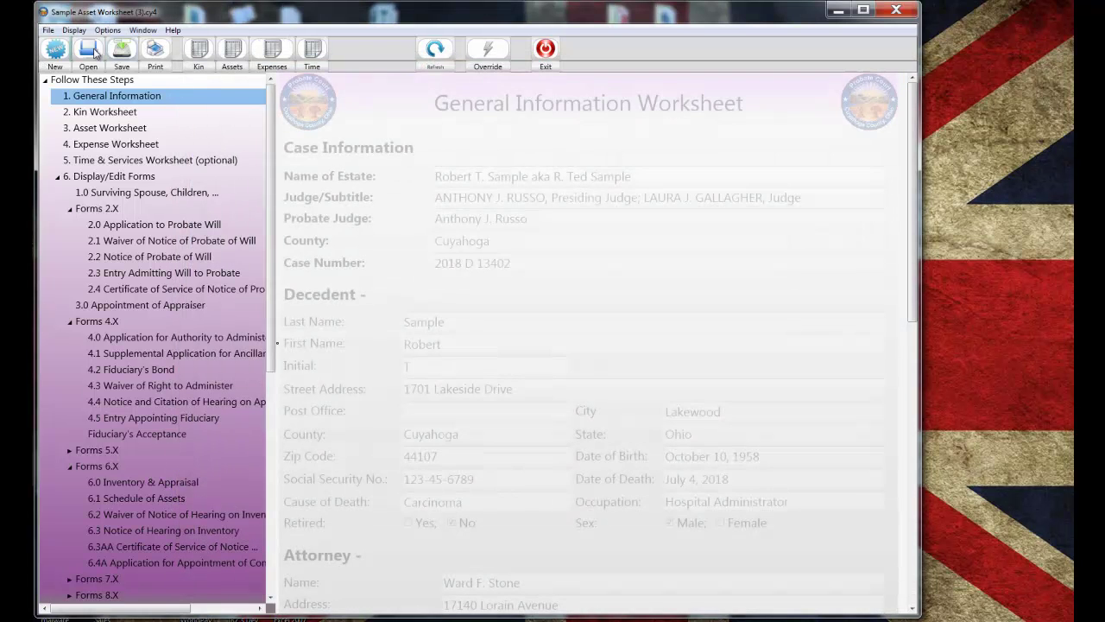
left_click(95, 53)
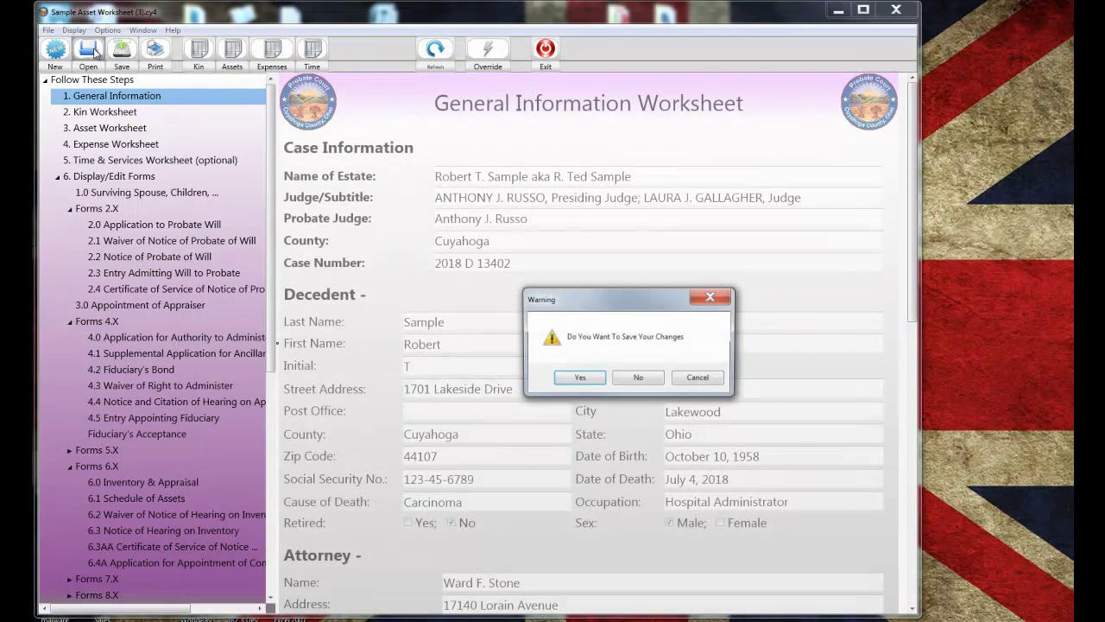
left_click(633, 378)
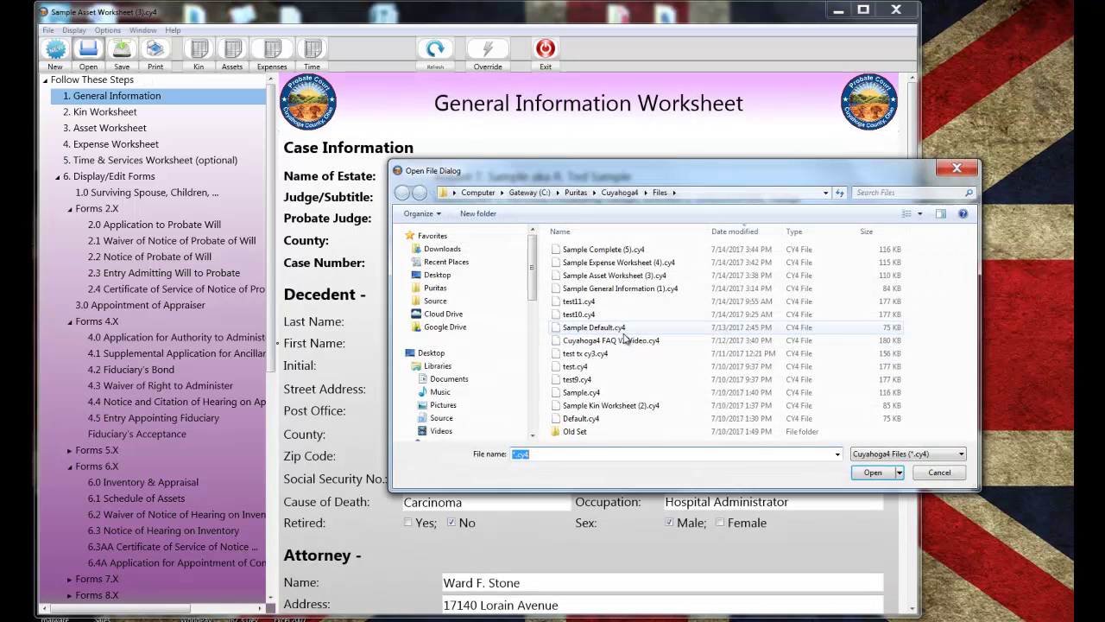
double_click(610, 262)
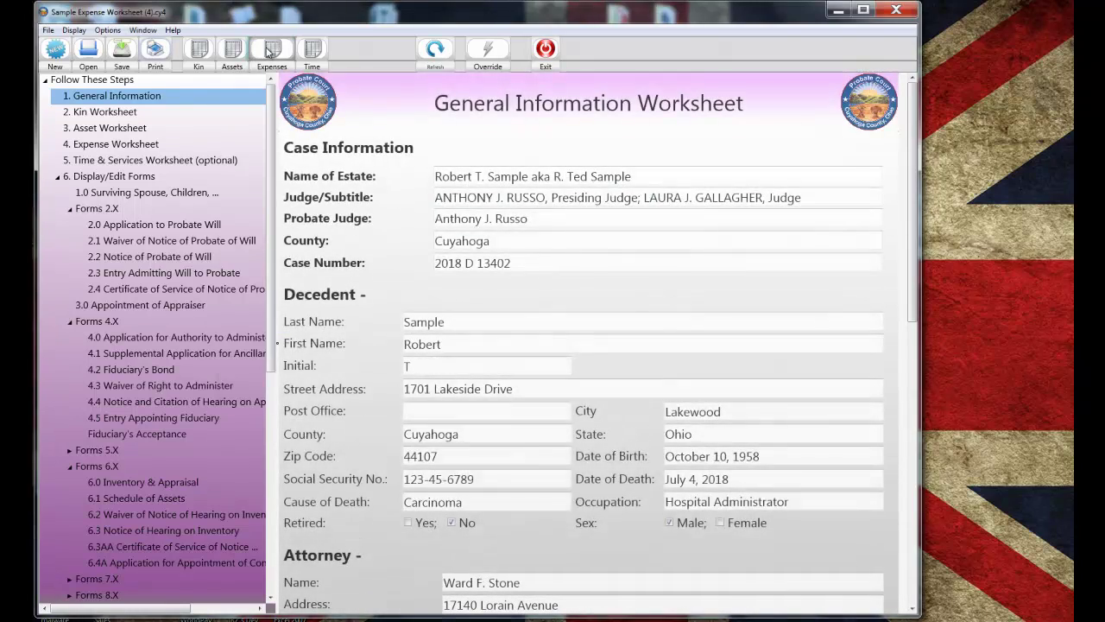
left_click(270, 51)
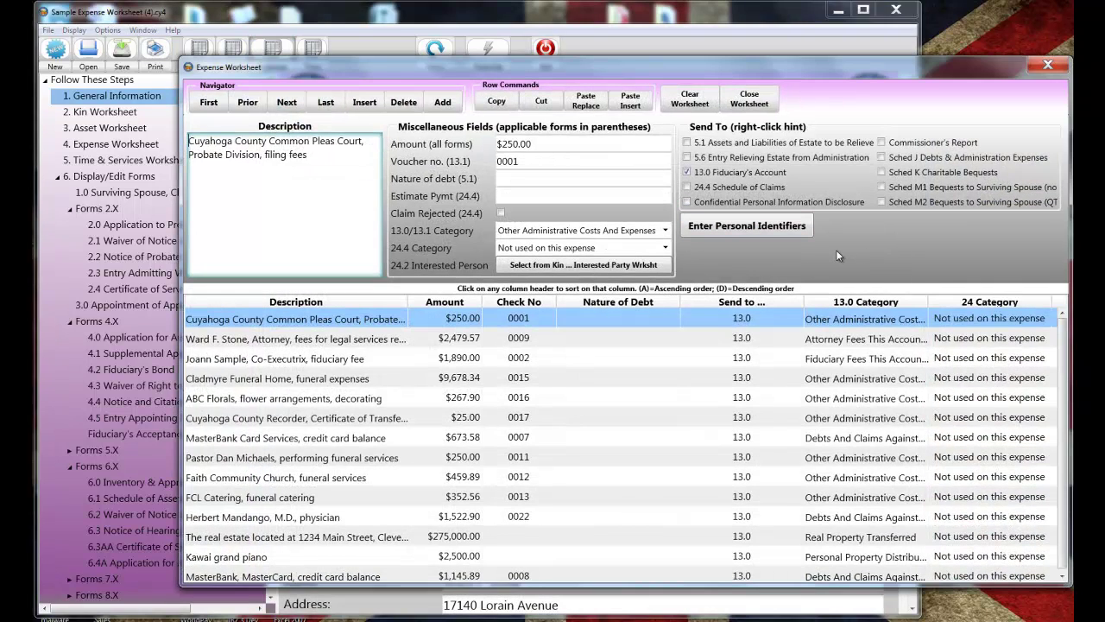
- Briefly review the Sample Expense Worksheet (4) expenses, then close the expense worksheet
scroll(718, 371, "down", 1)
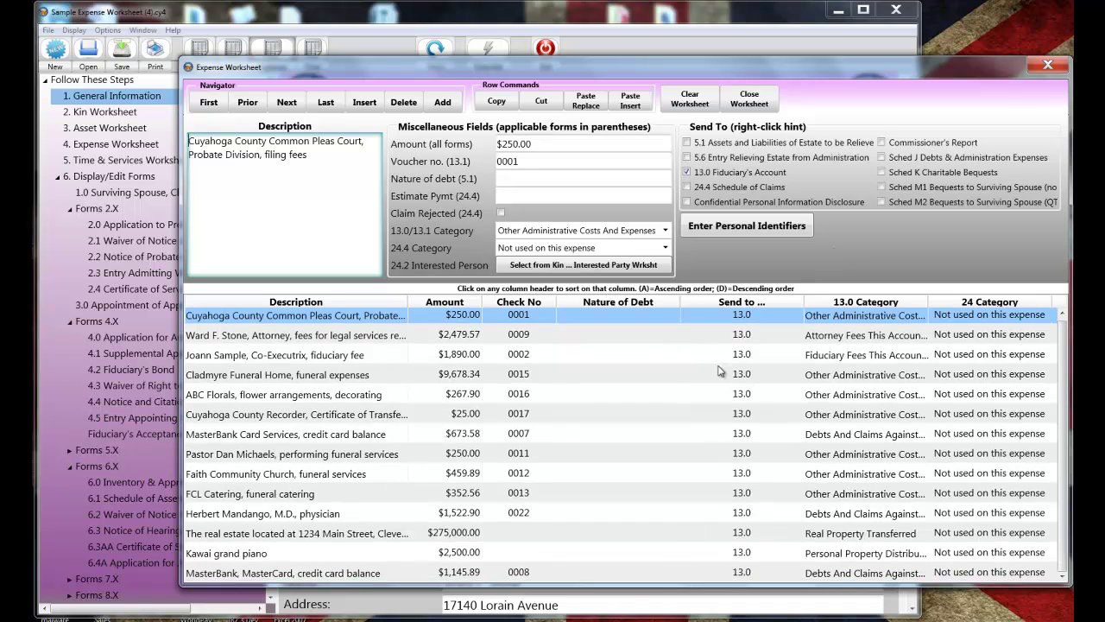
scroll(718, 369, "up", 1)
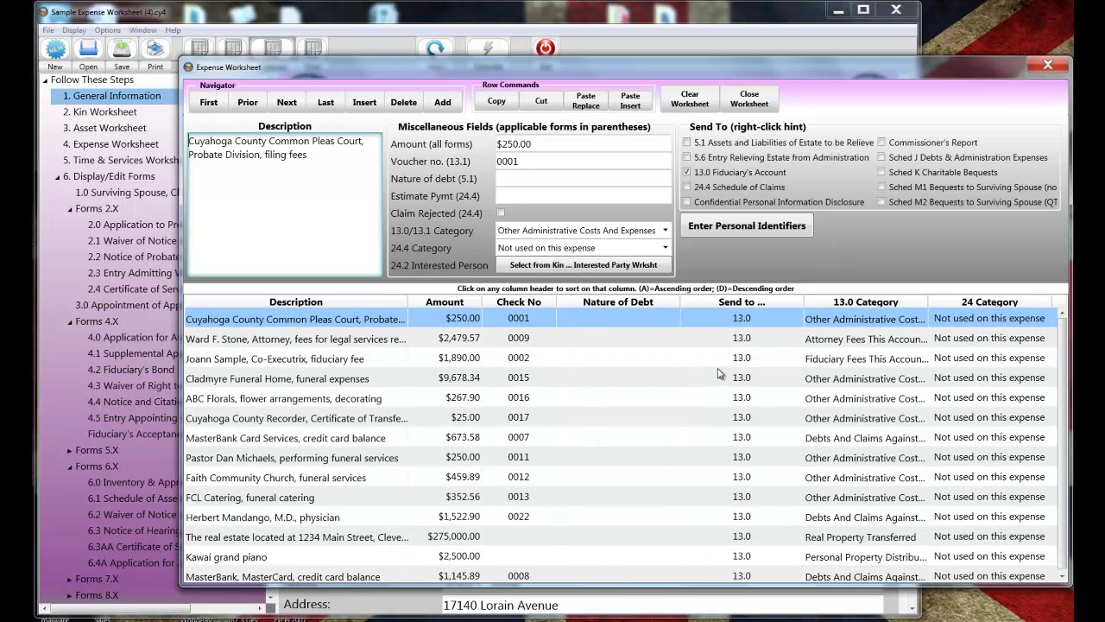
left_click(749, 108)
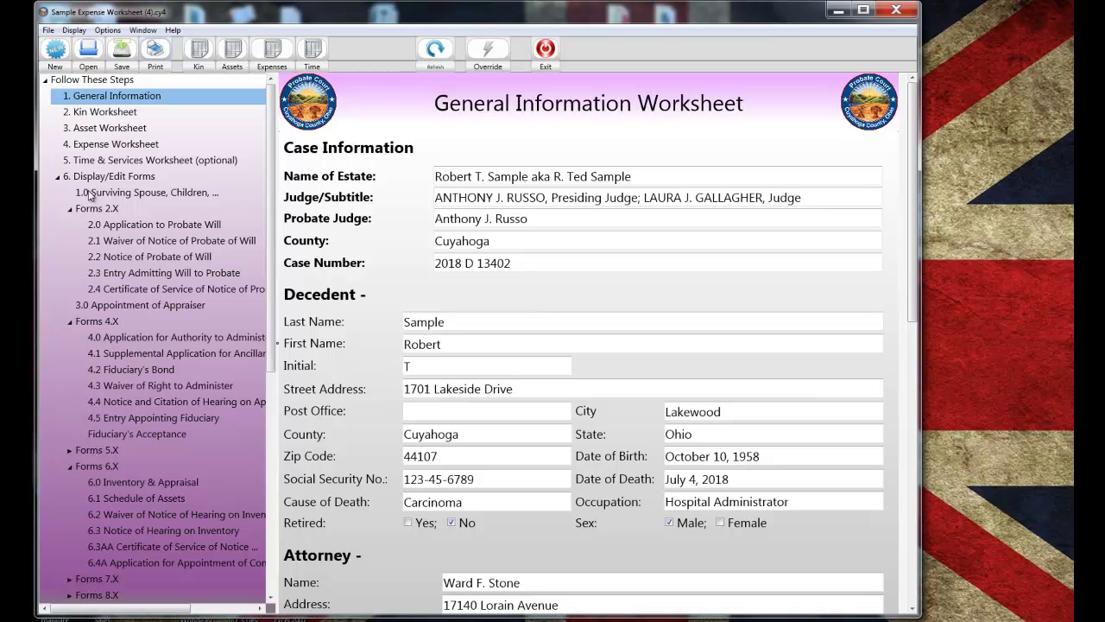
left_click(89, 196)
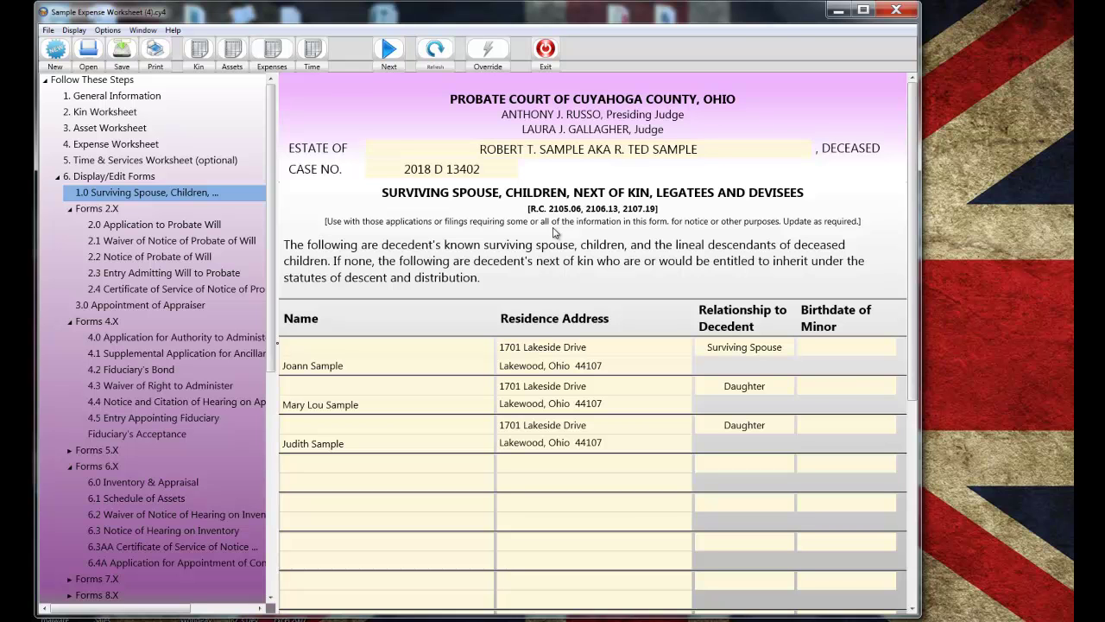
scroll(553, 231, "down", 10)
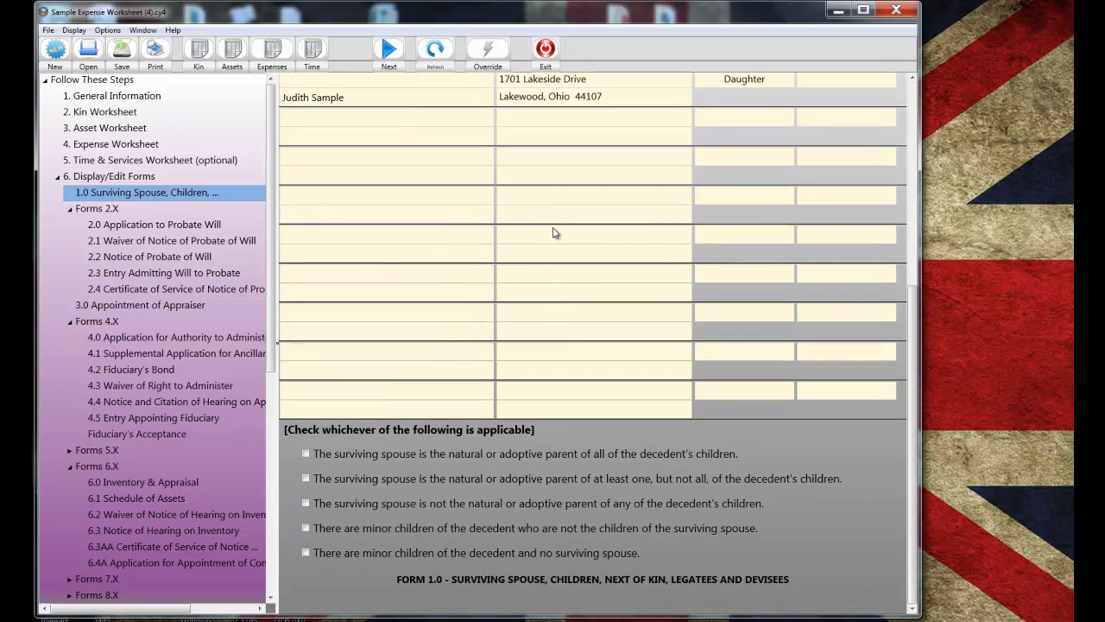
left_click(305, 454)
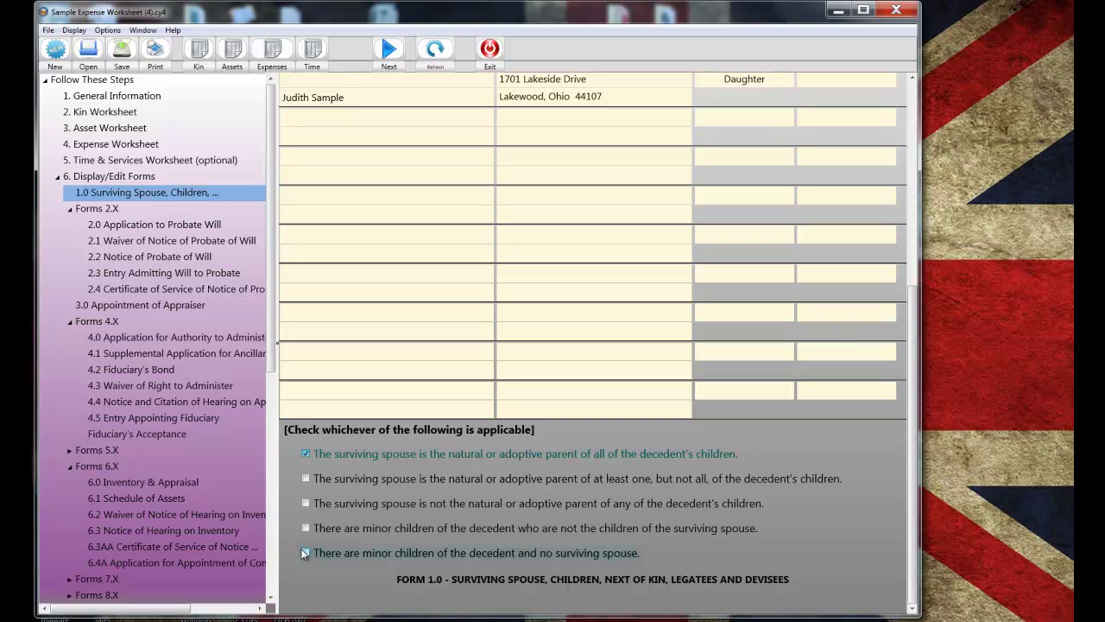
left_click(386, 53)
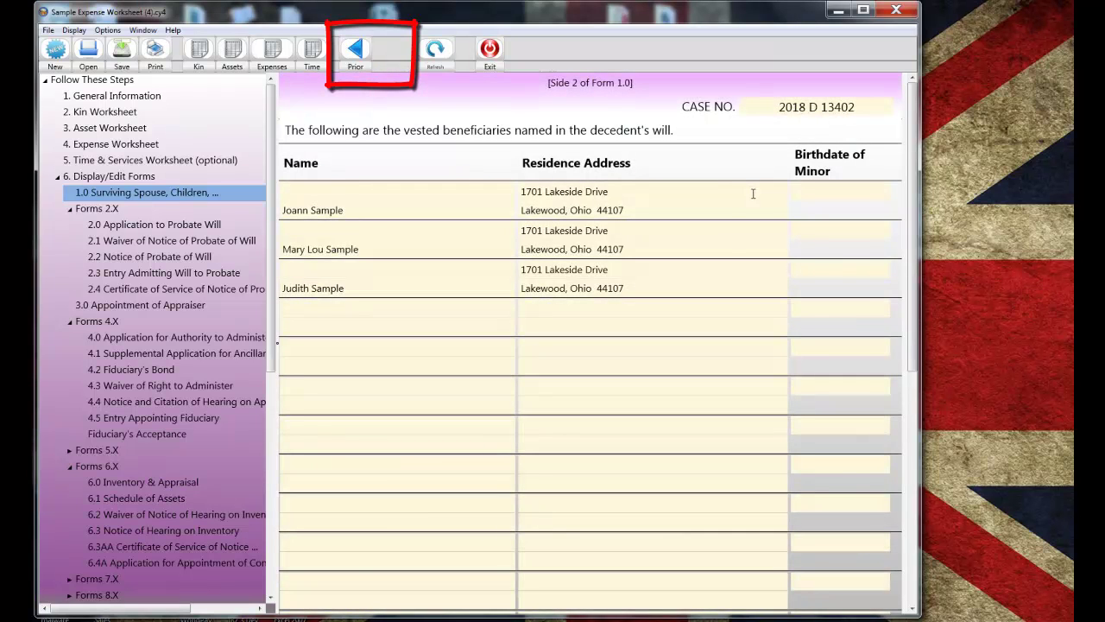
scroll(752, 193, "down", 10)
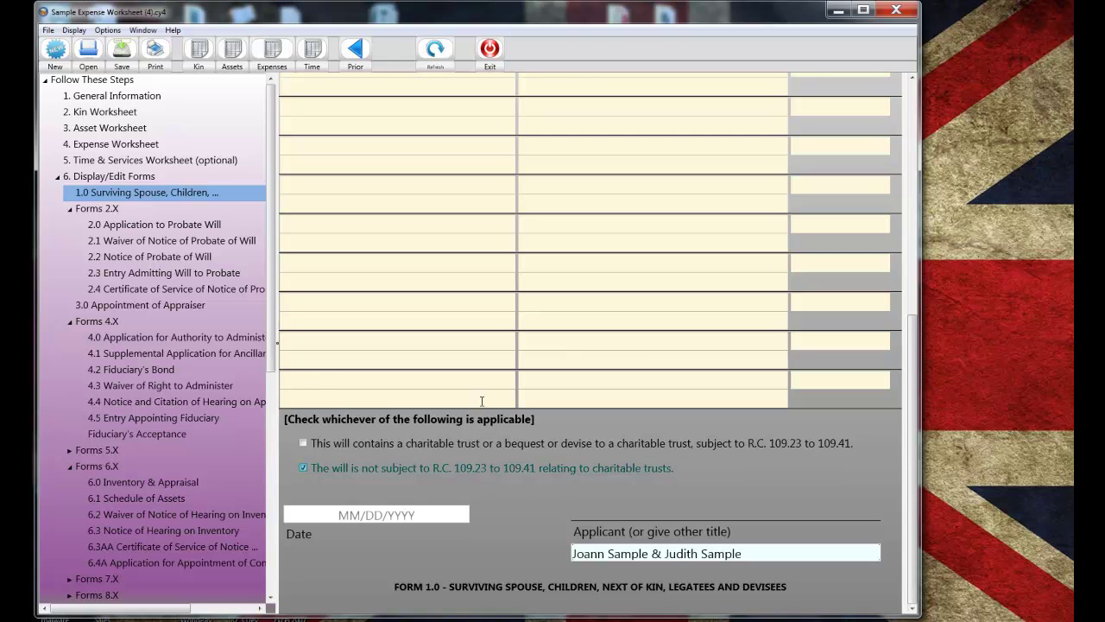
scroll(459, 435, "up", 10)
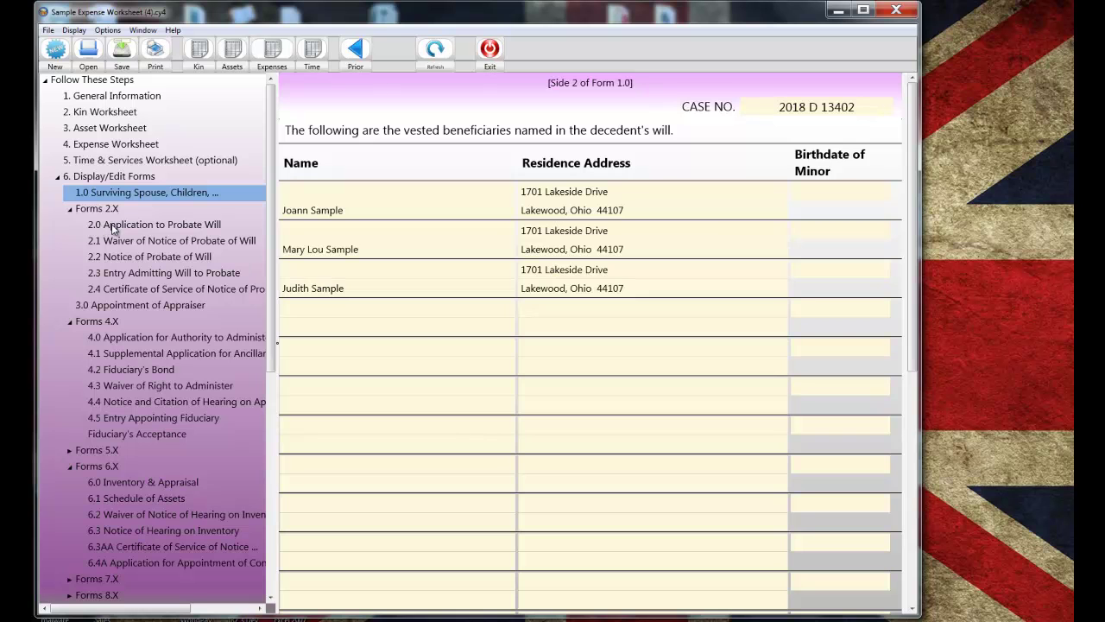
- On side 2 of Form 2.0, tick notice of application waived and 'Attorney for any of the above'
left_click(113, 226)
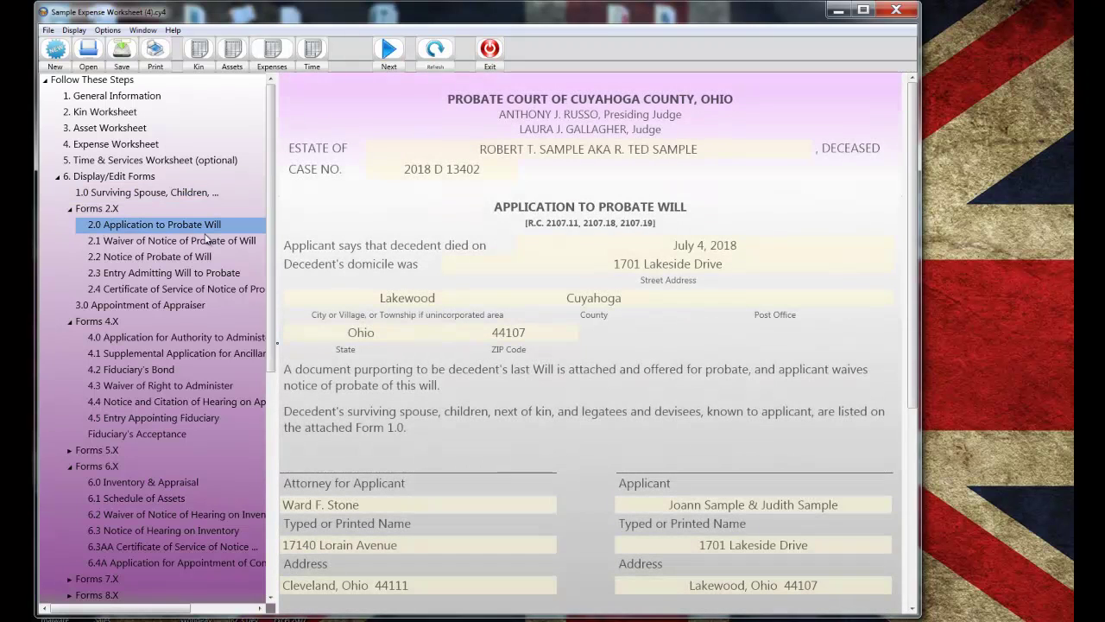
scroll(710, 217, "down", 2)
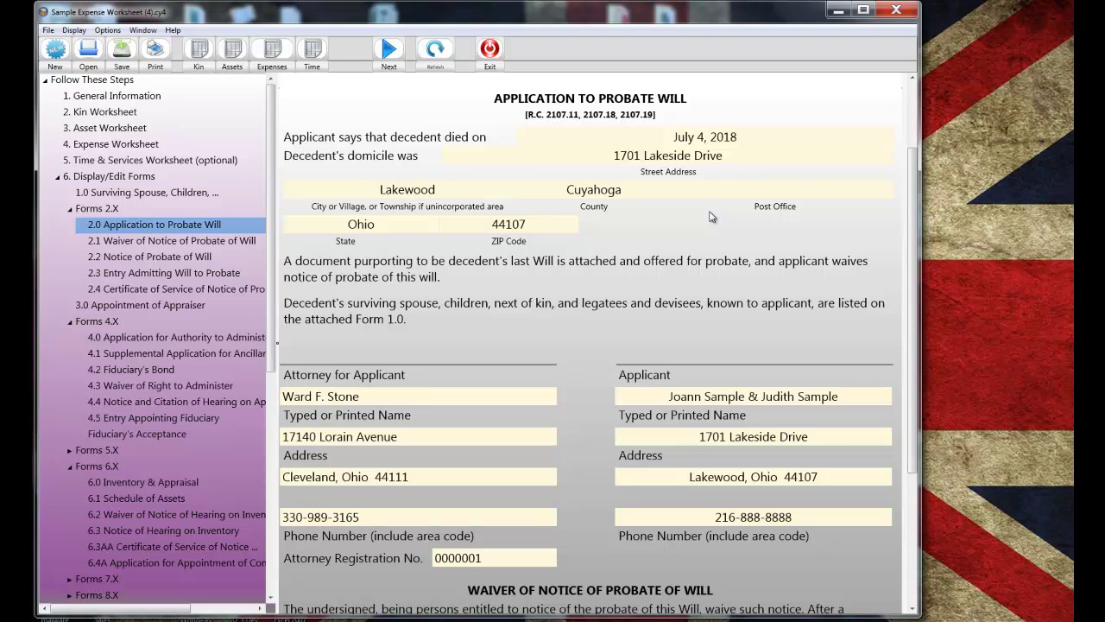
scroll(710, 217, "down", 4)
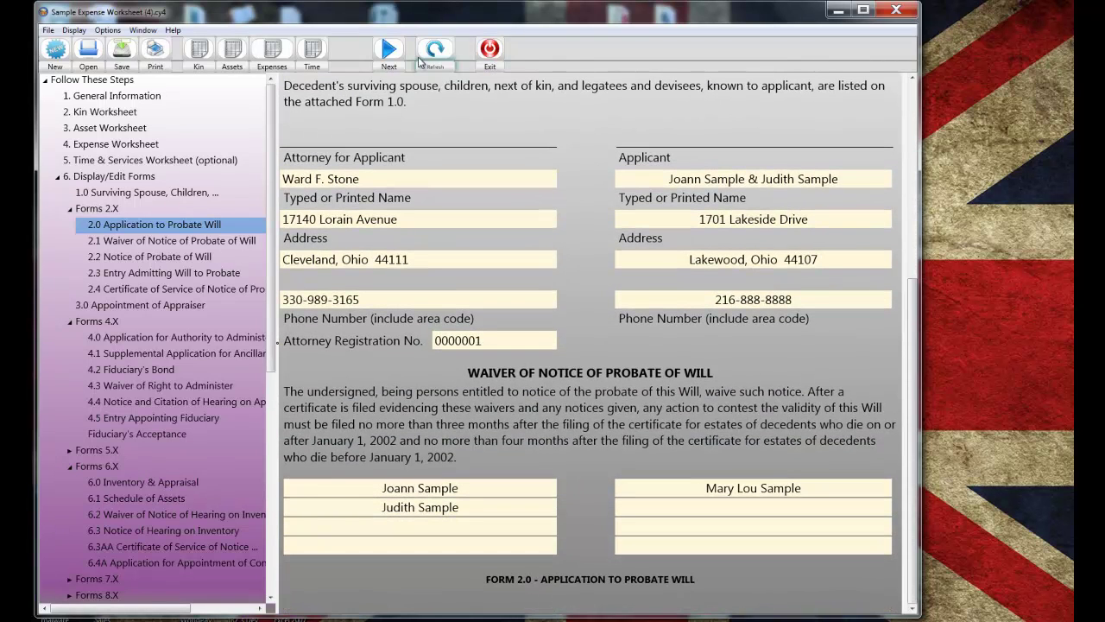
left_click(386, 52)
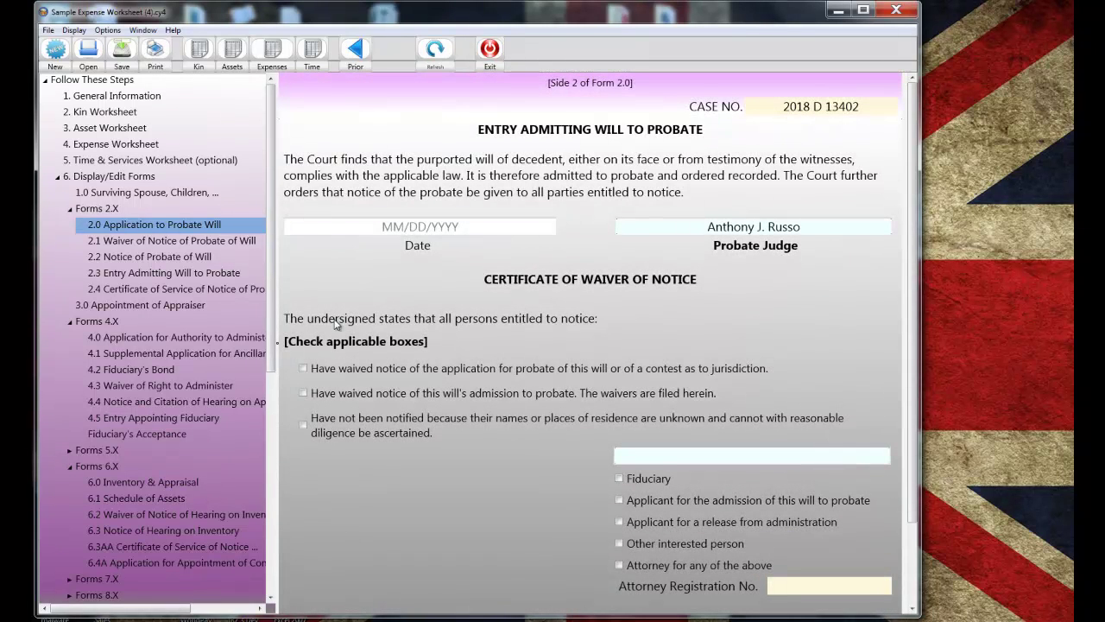
scroll(324, 310, "down", 2)
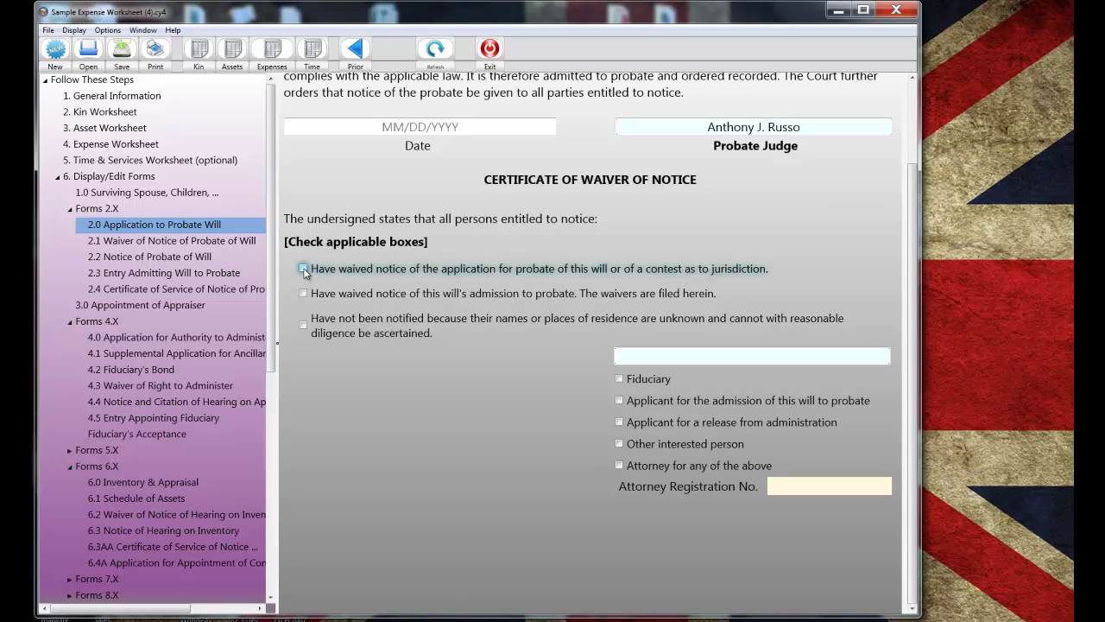
left_click(303, 269)
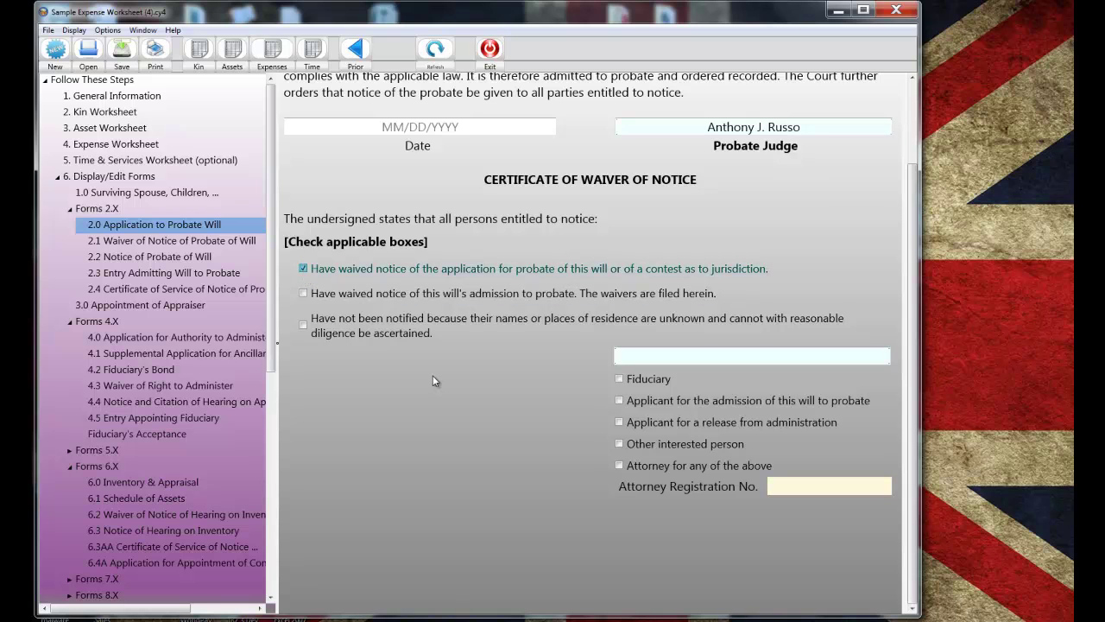
left_click(619, 465)
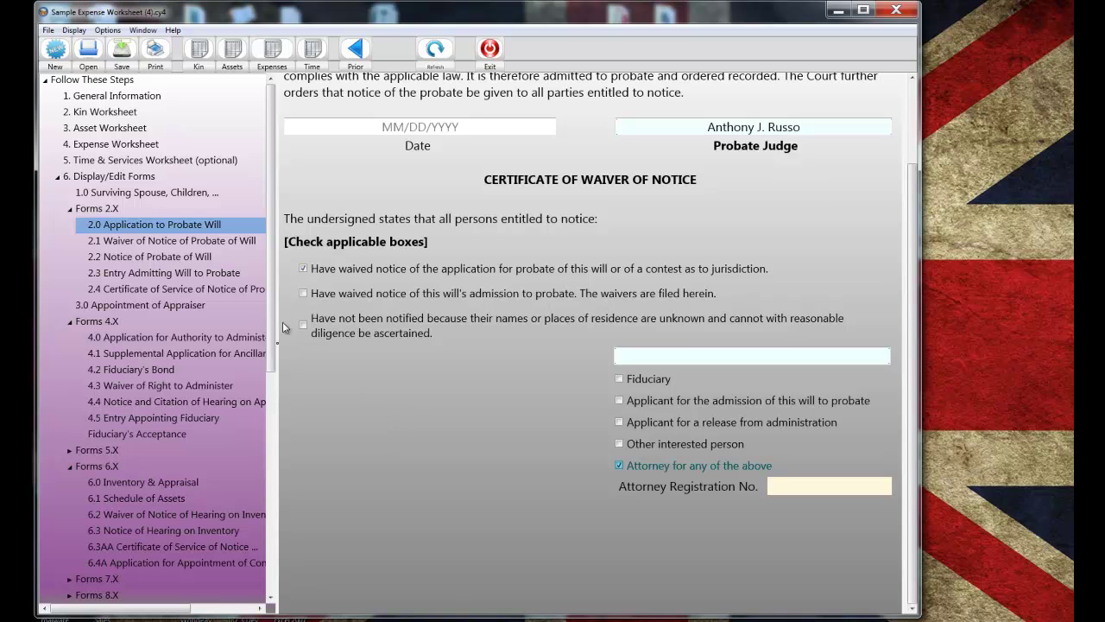
scroll(439, 433, "up", 2)
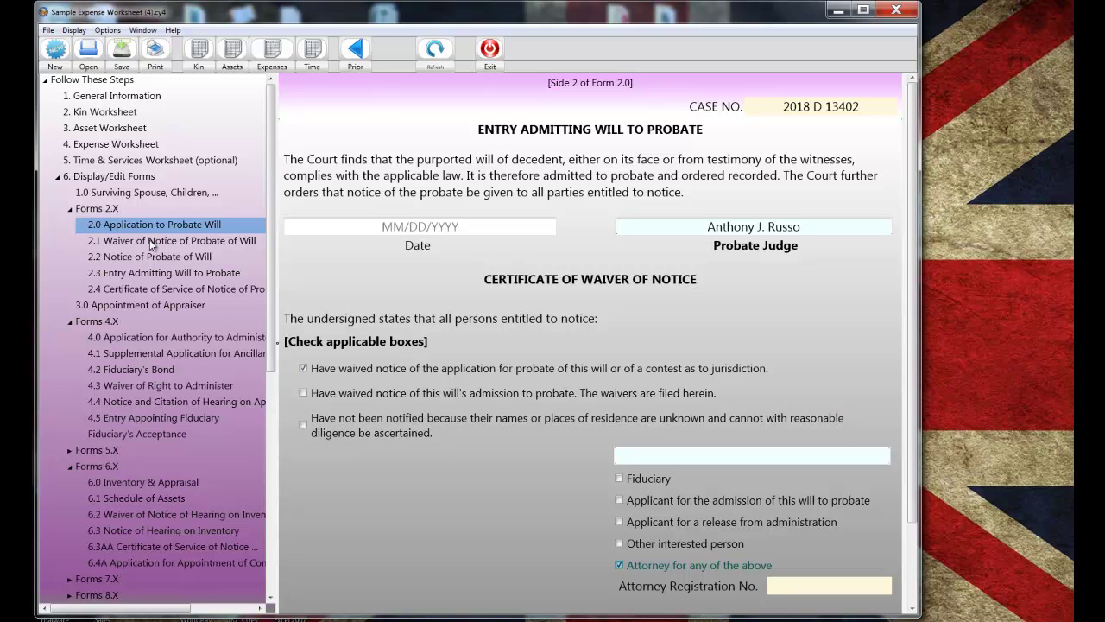
- On Form 3.0, accept the County Auditor's valuation and view the 153 Ocean Dr. asset values
left_click(80, 303)
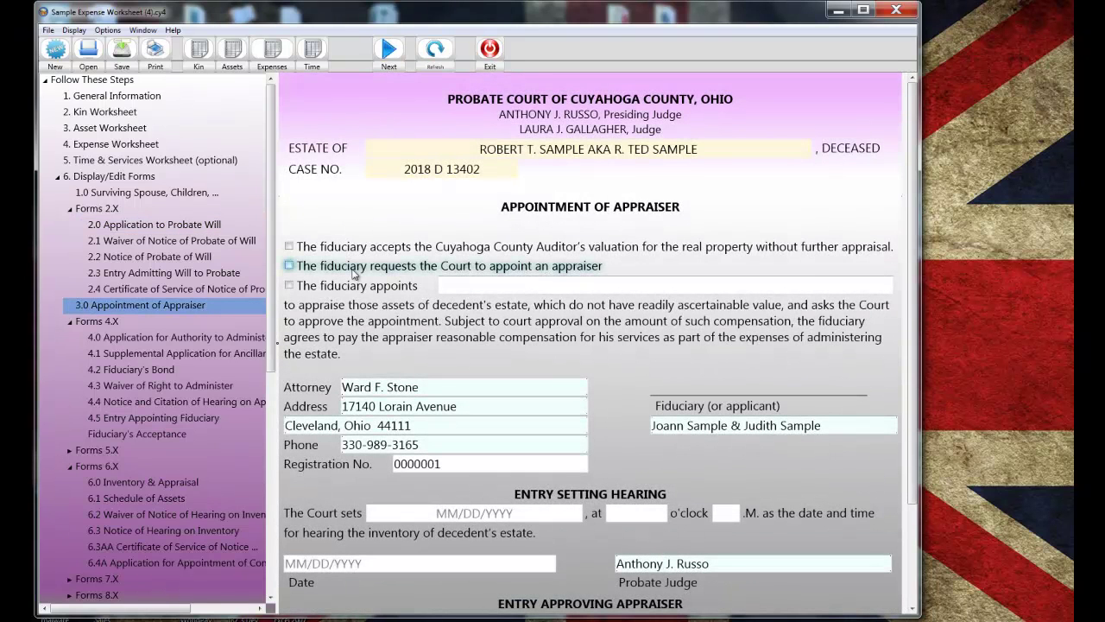
left_click(289, 247)
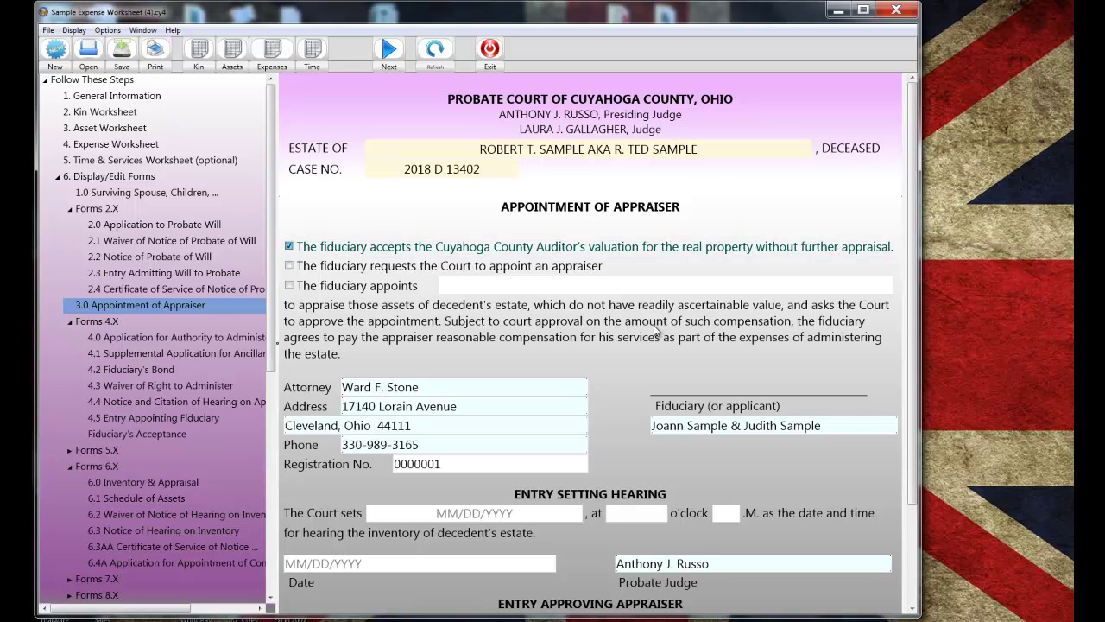
scroll(656, 328, "down", 2)
left_click(389, 49)
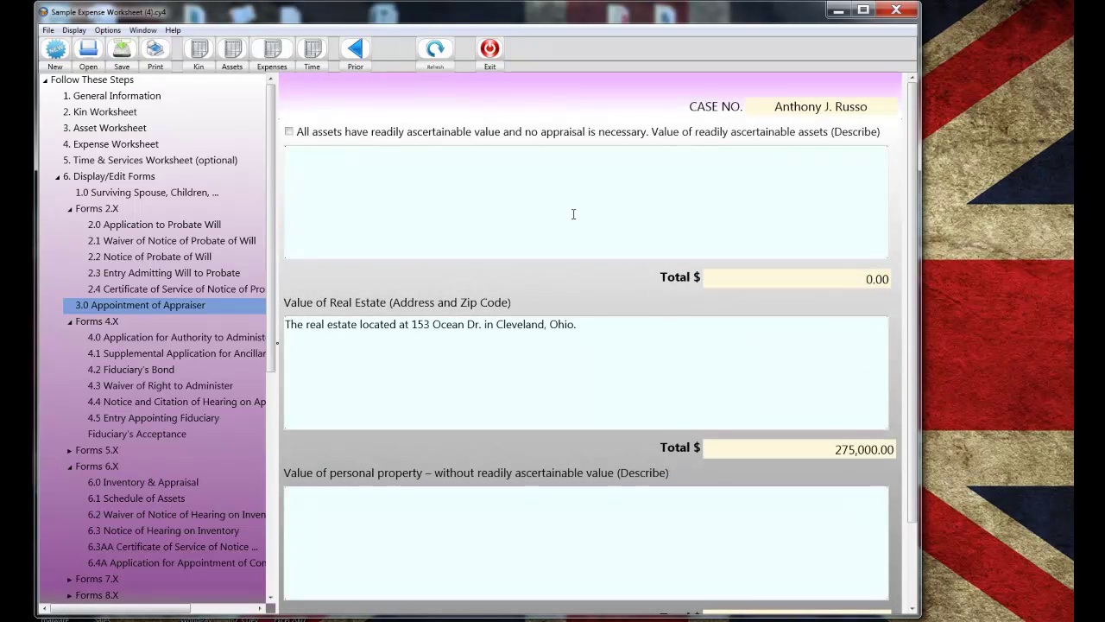
scroll(572, 215, "down", 2)
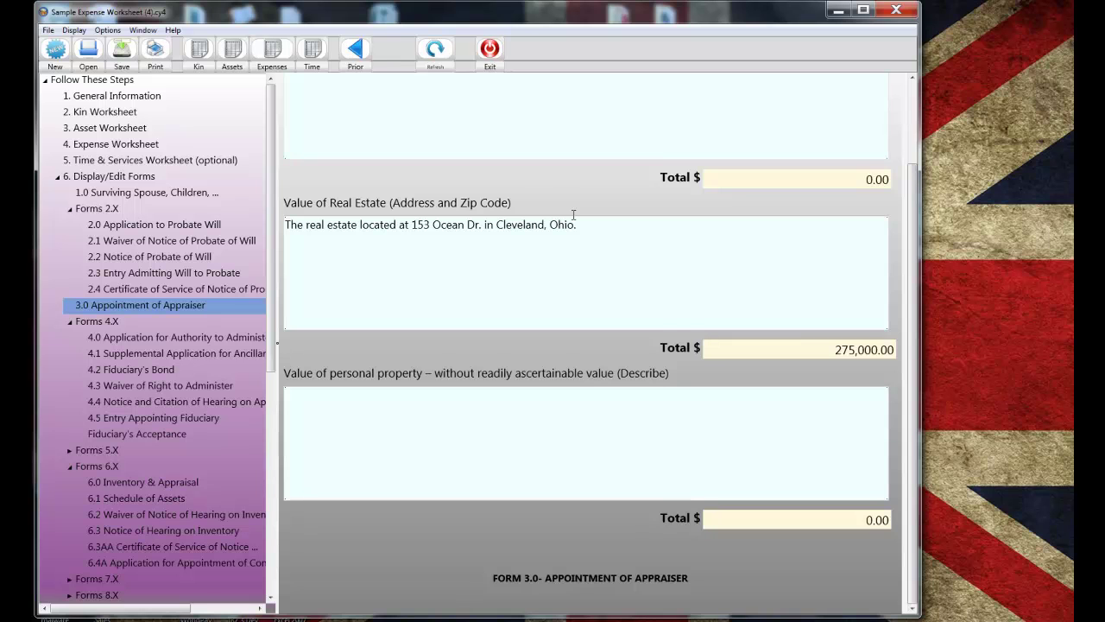
scroll(573, 215, "up", 2)
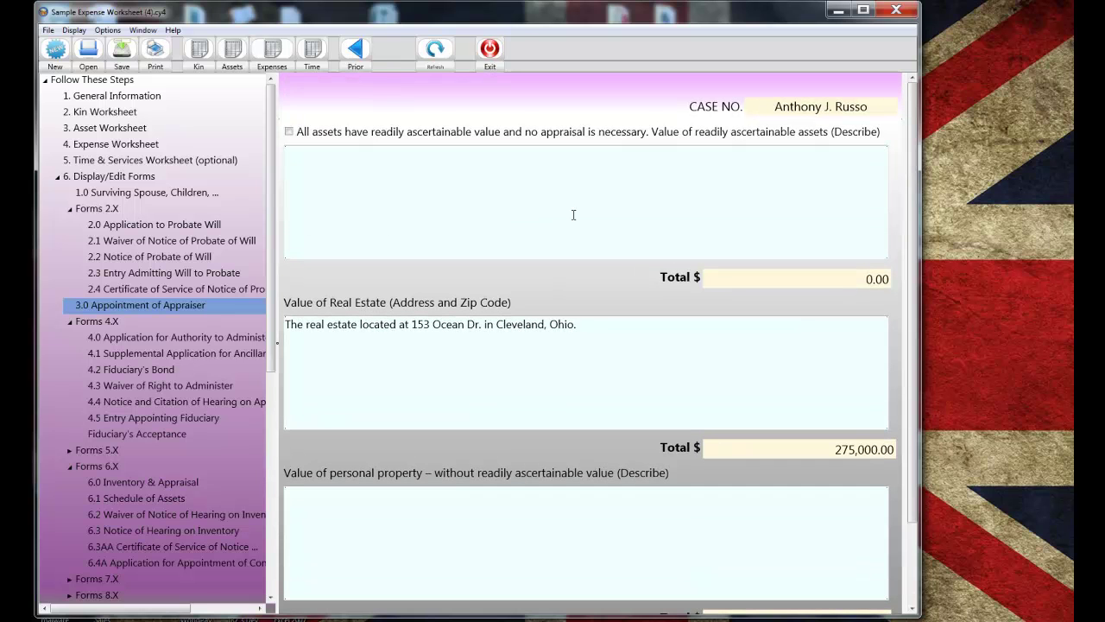
- On Form 4.0, tick Will admitted to probate and no bond required, then view side 2
left_click(197, 337)
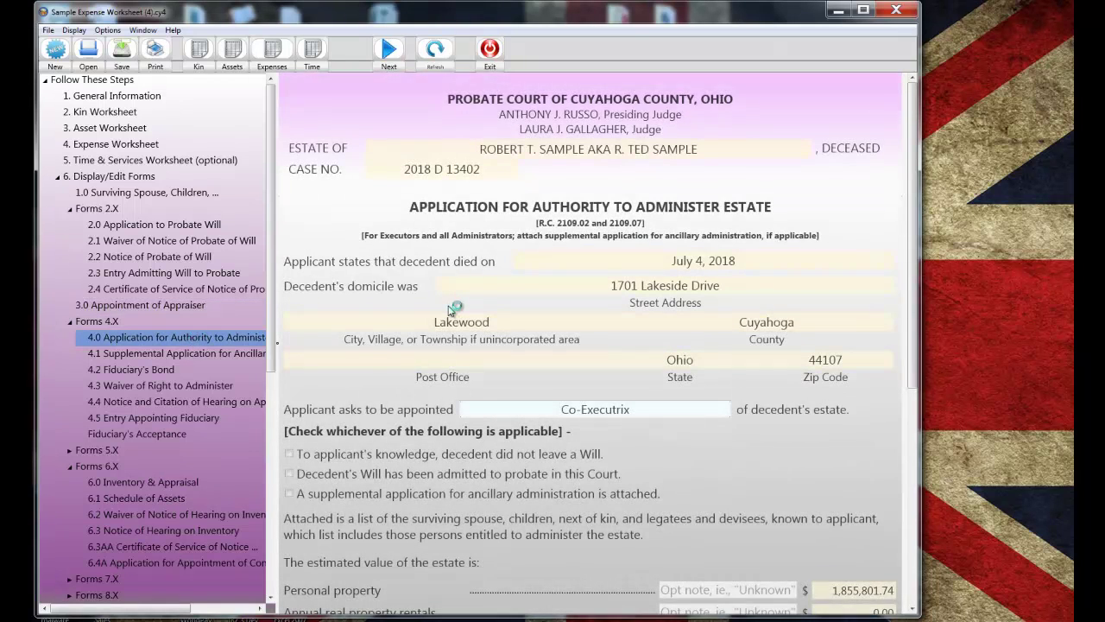
scroll(451, 309, "down", 2)
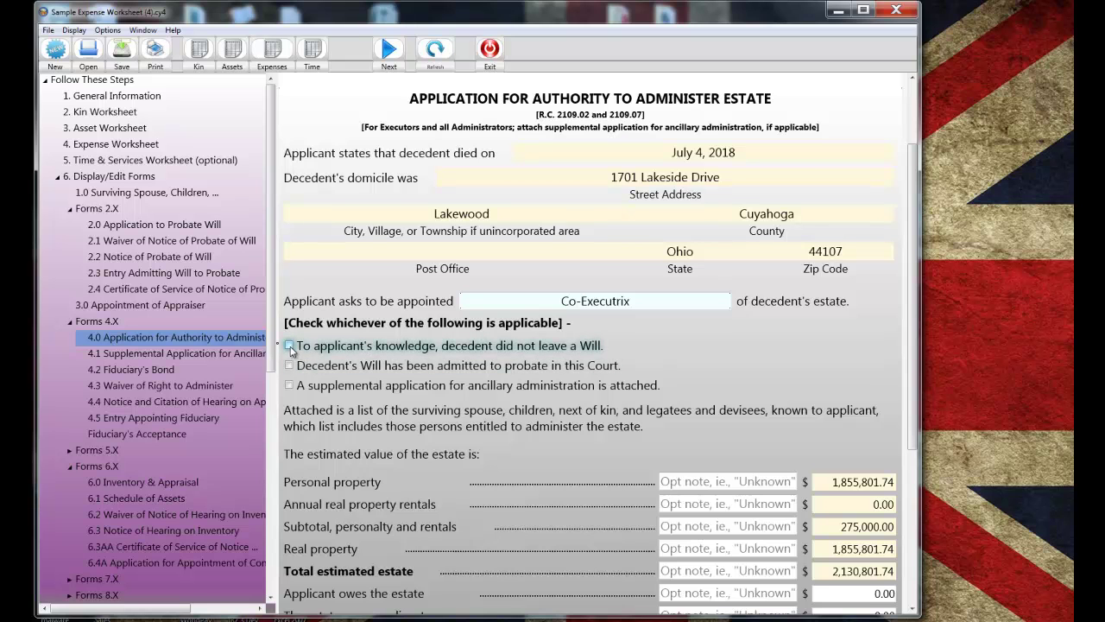
left_click(290, 365)
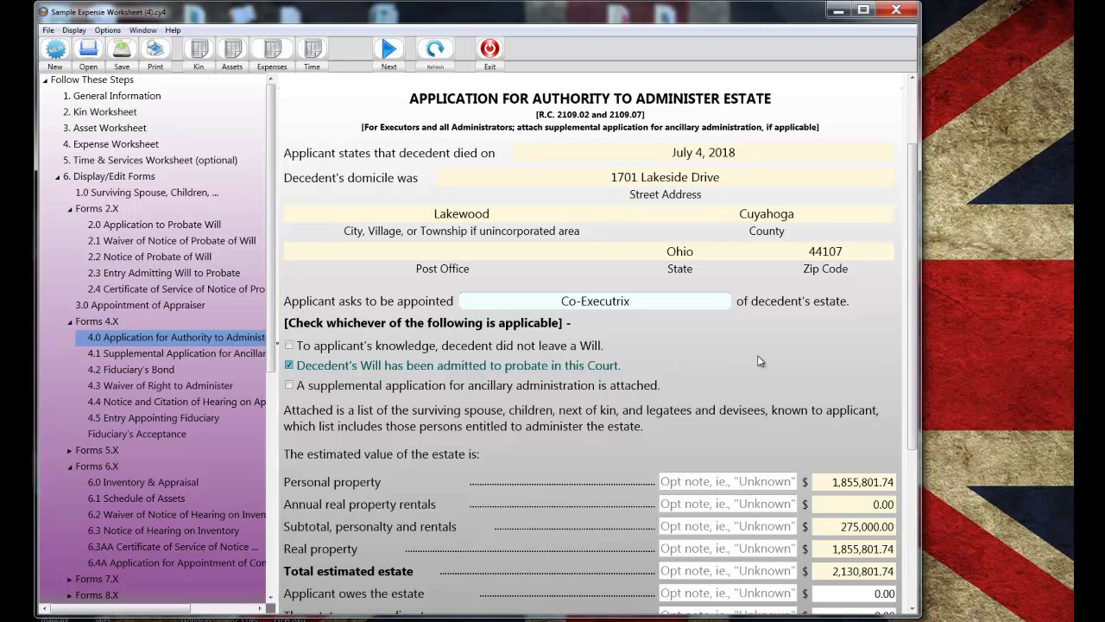
scroll(758, 361, "down", 3)
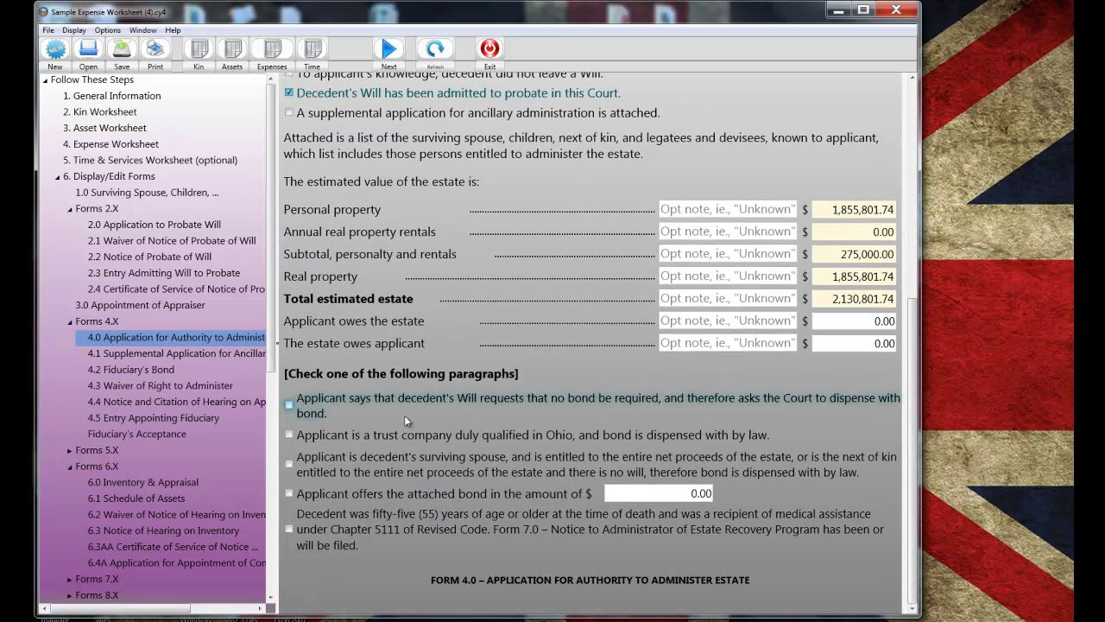
left_click(291, 405)
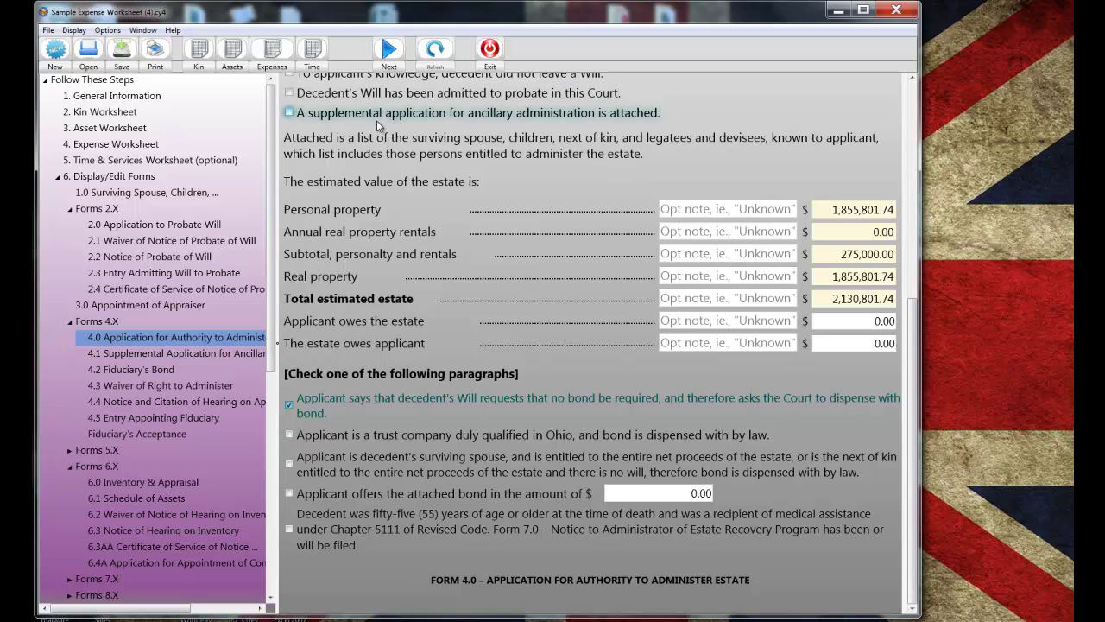
left_click(387, 52)
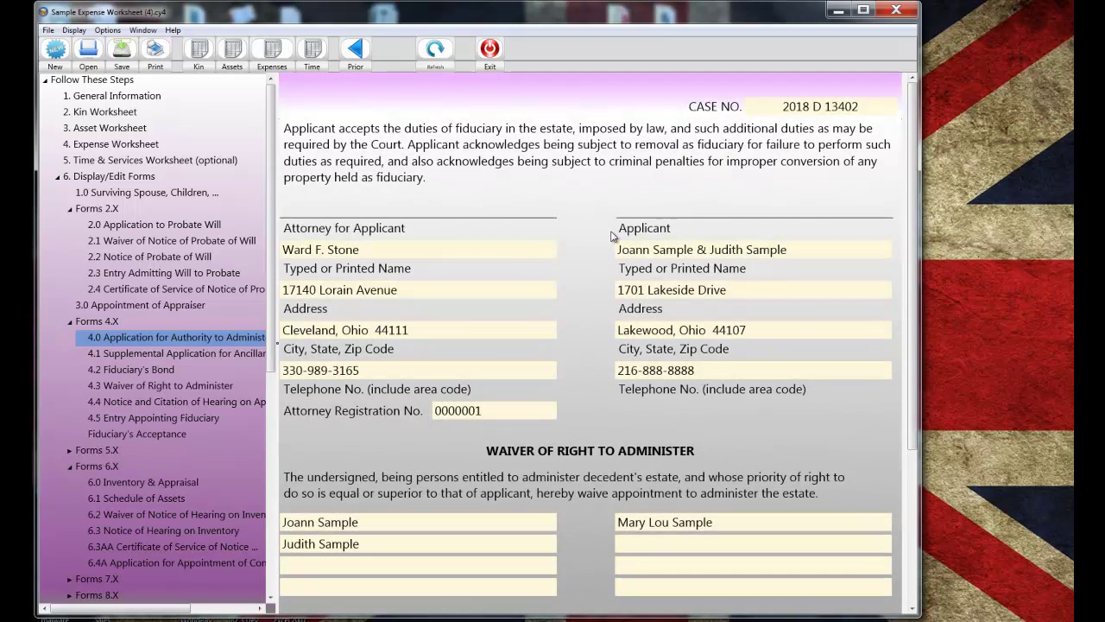
scroll(603, 238, "down", 5)
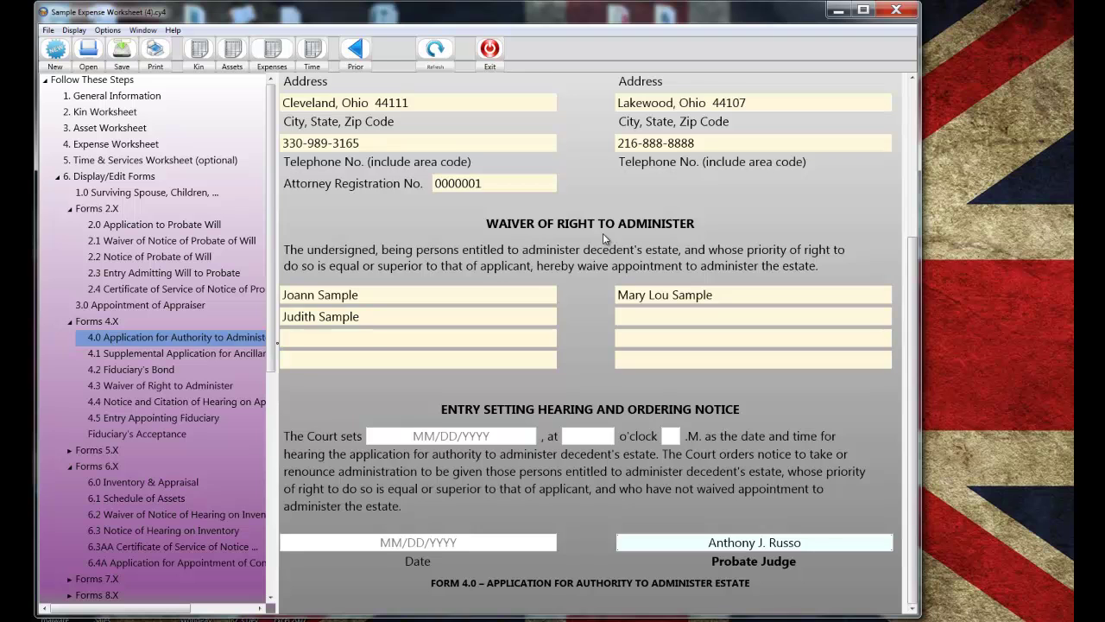
scroll(602, 233, "up", 5)
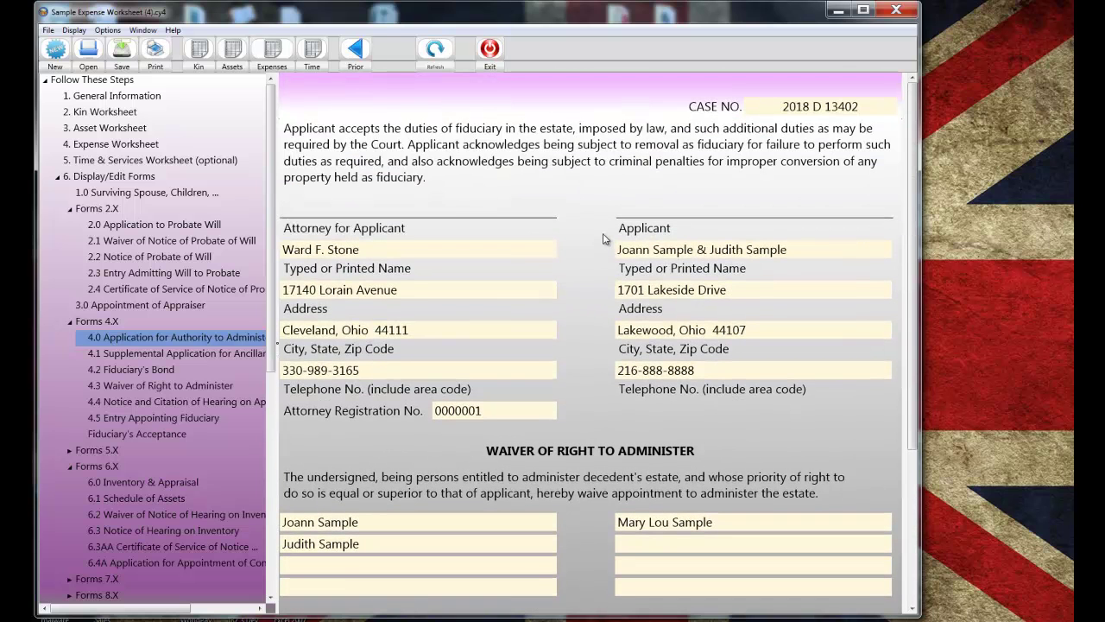
- Open Form 6.0 Inventory & Appraisal and move to its inventory waiver side
left_click(162, 481)
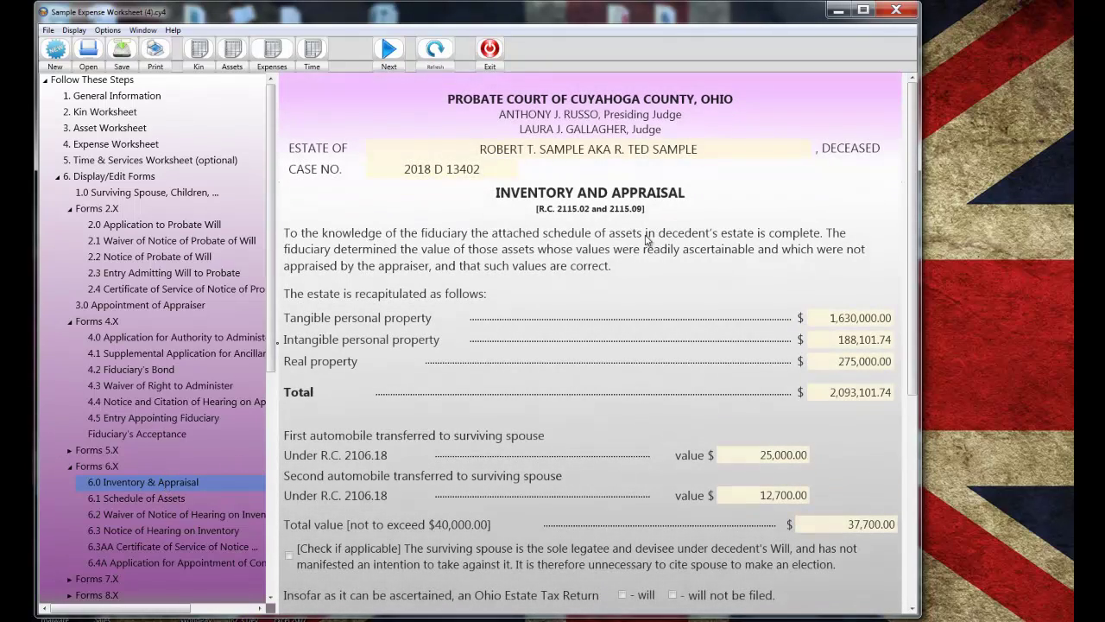
scroll(745, 218, "down", 5)
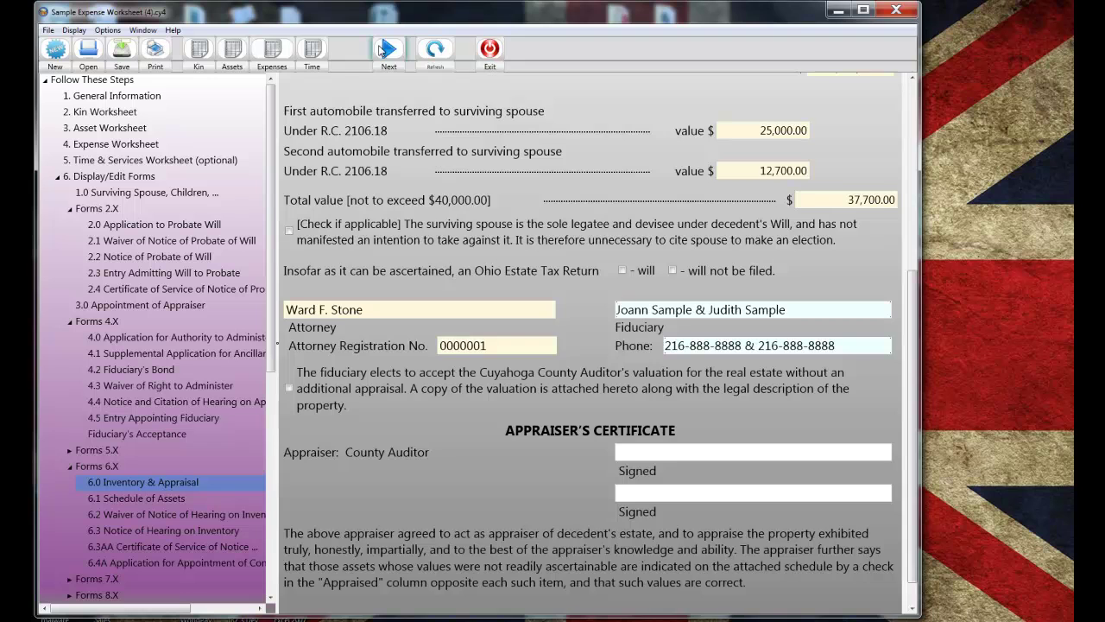
left_click(388, 49)
scroll(660, 151, "down", 1)
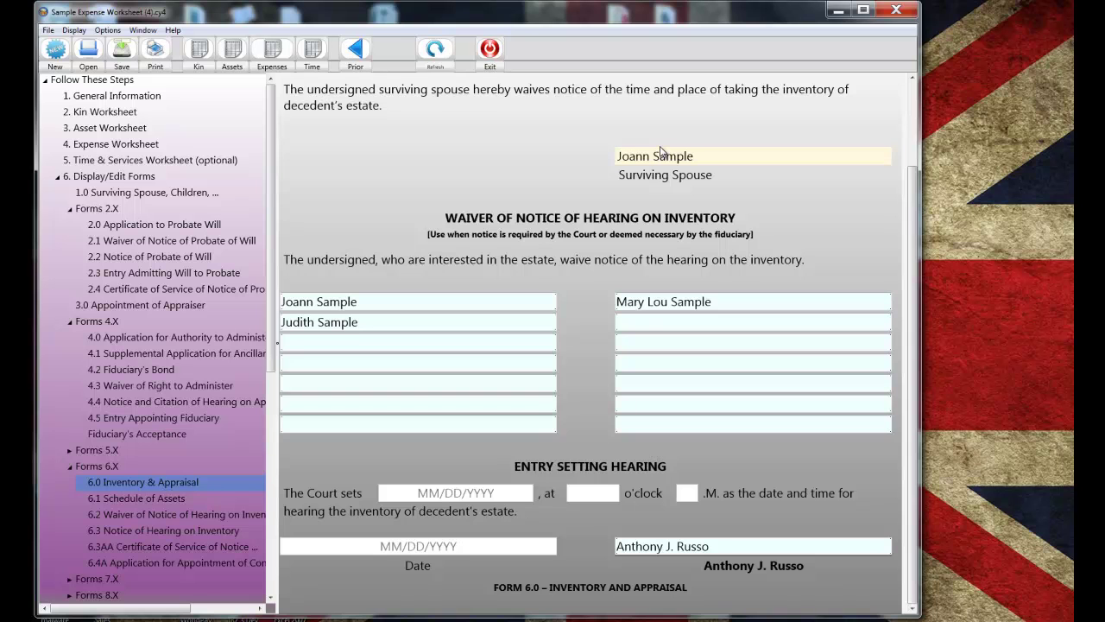
scroll(660, 151, "up", 1)
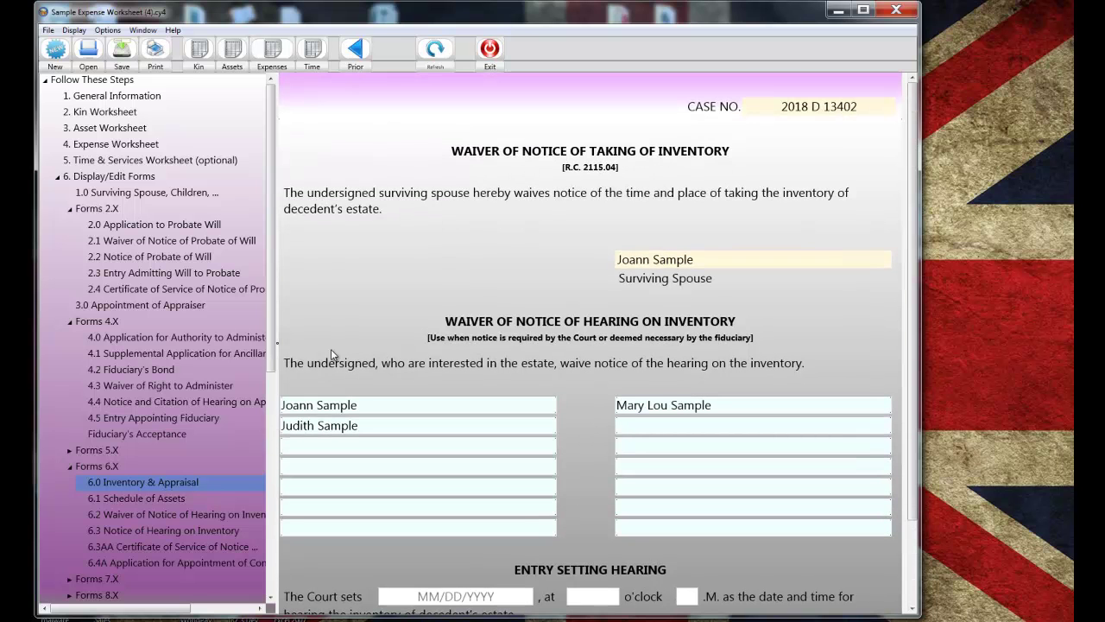
left_click_drag(267, 345, 237, 478)
- On Form 12.0, mark the decedent died testate, enter probate date 7/14/2017, and review page two
left_click(148, 382)
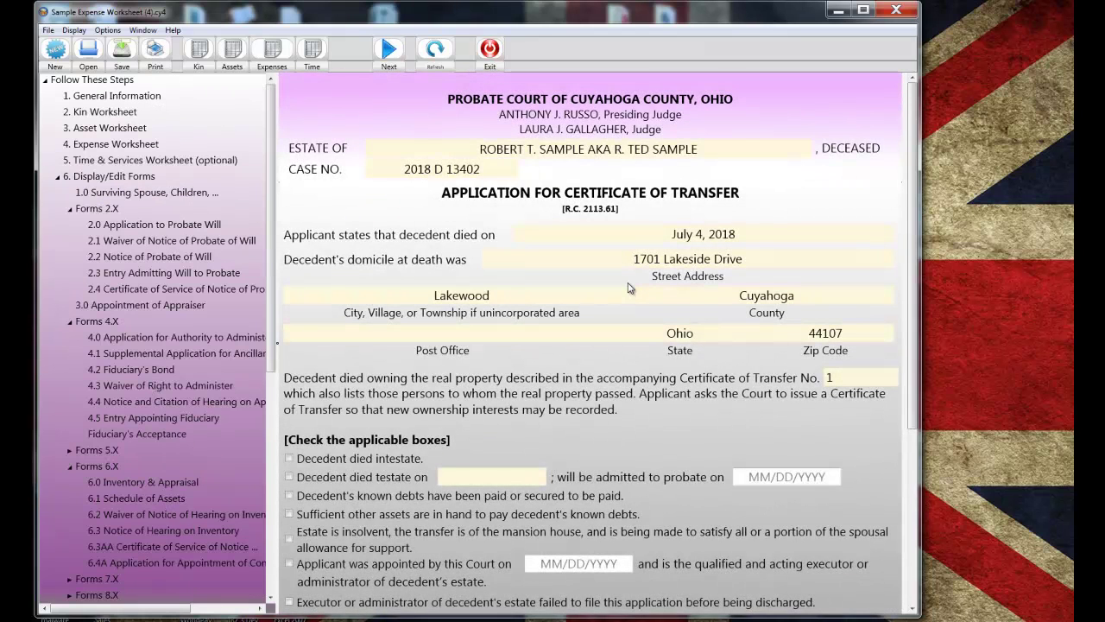
scroll(397, 455, "down", 5)
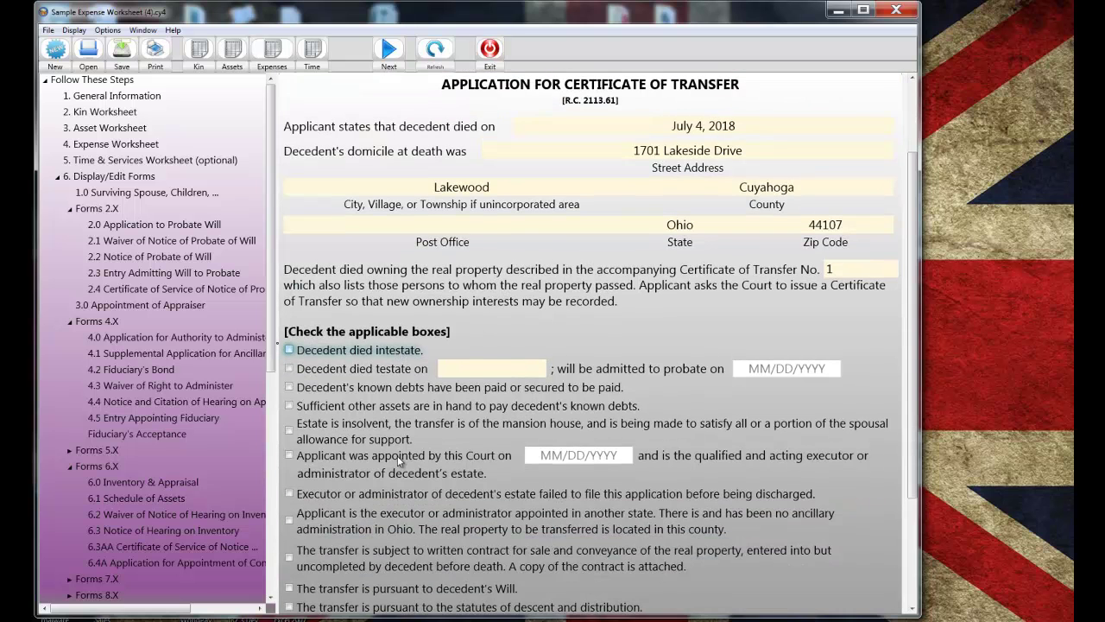
left_click(289, 261)
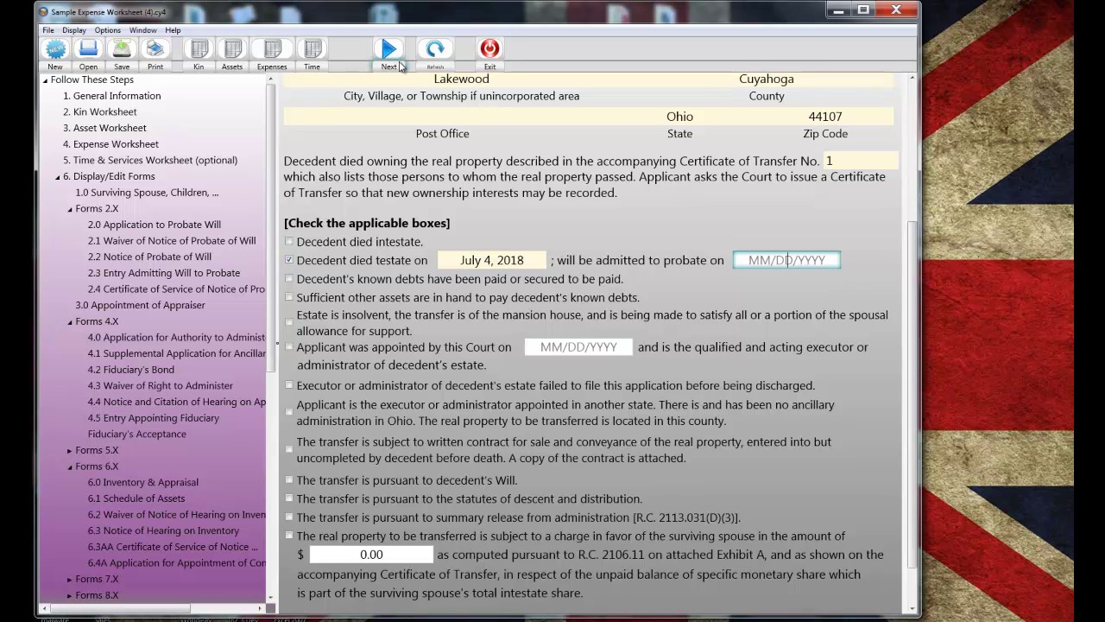
type("7/14/2017")
key("Tab")
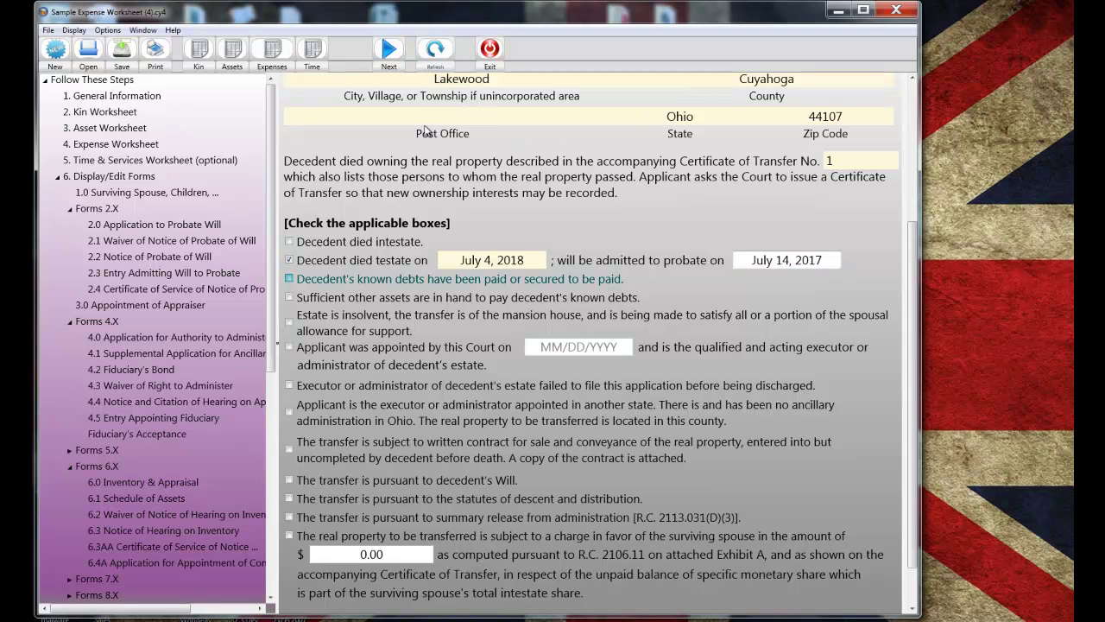
left_click(385, 51)
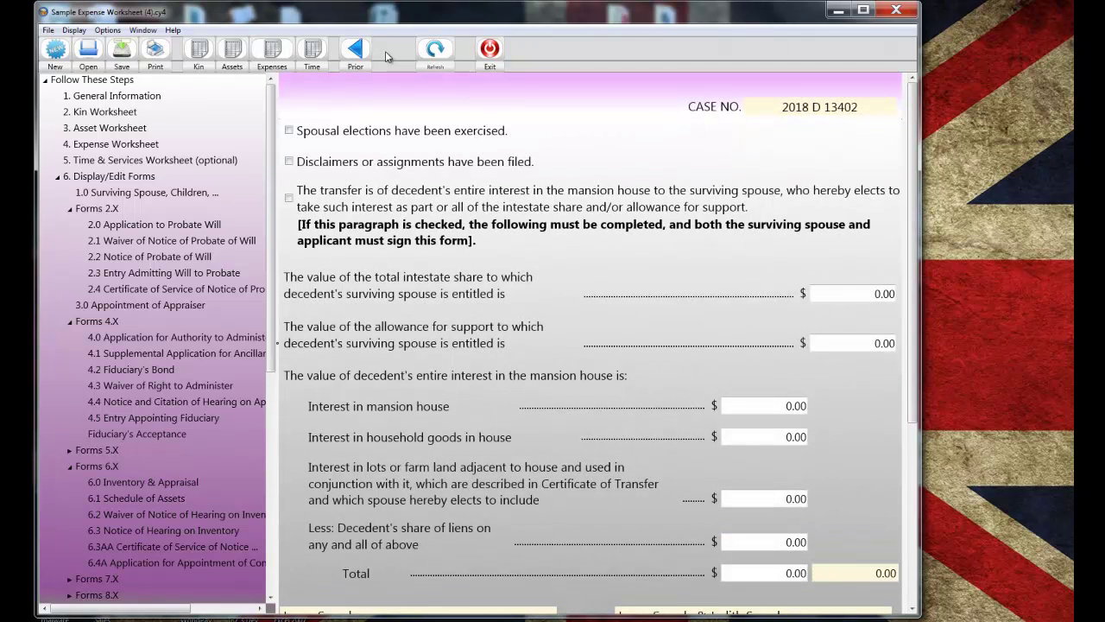
scroll(615, 173, "down", 3)
scroll(616, 171, "down", 1)
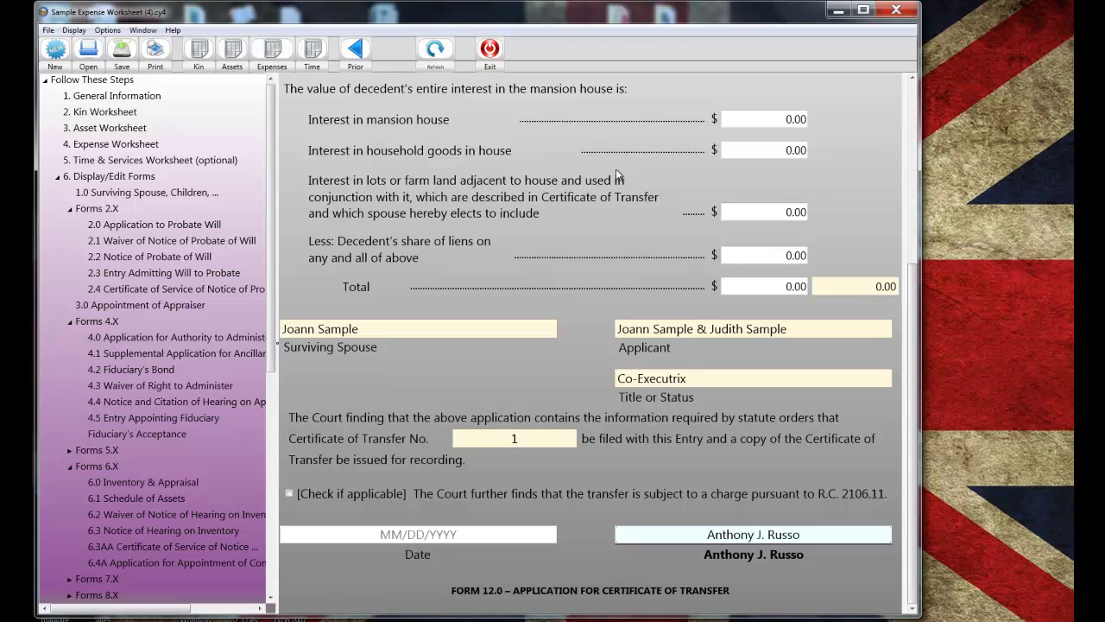
scroll(616, 168, "up", 4)
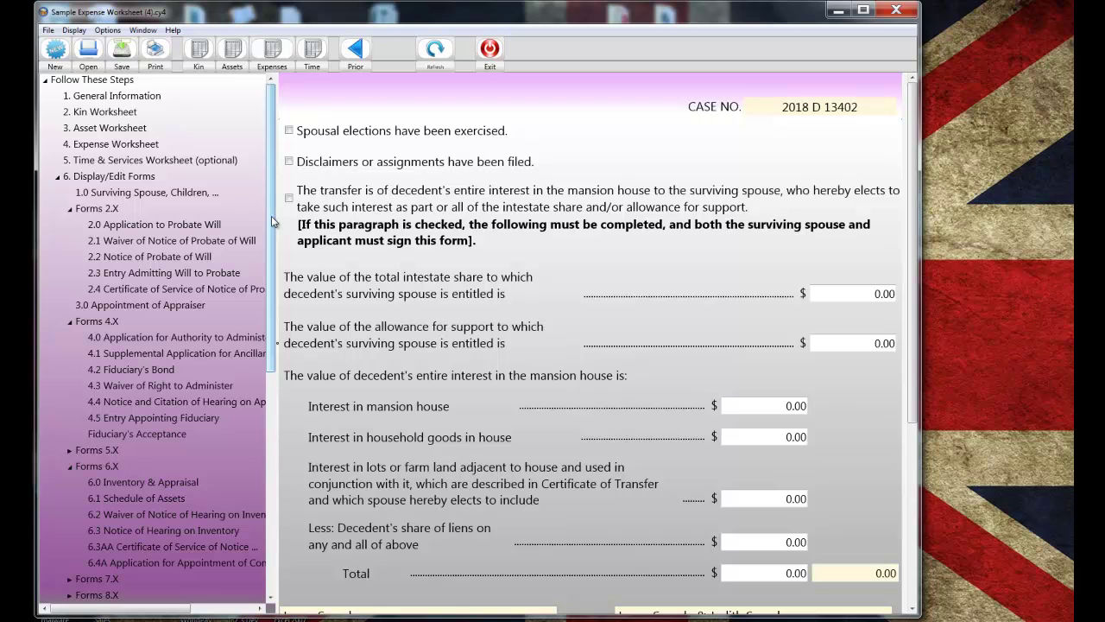
left_click_drag(271, 216, 250, 356)
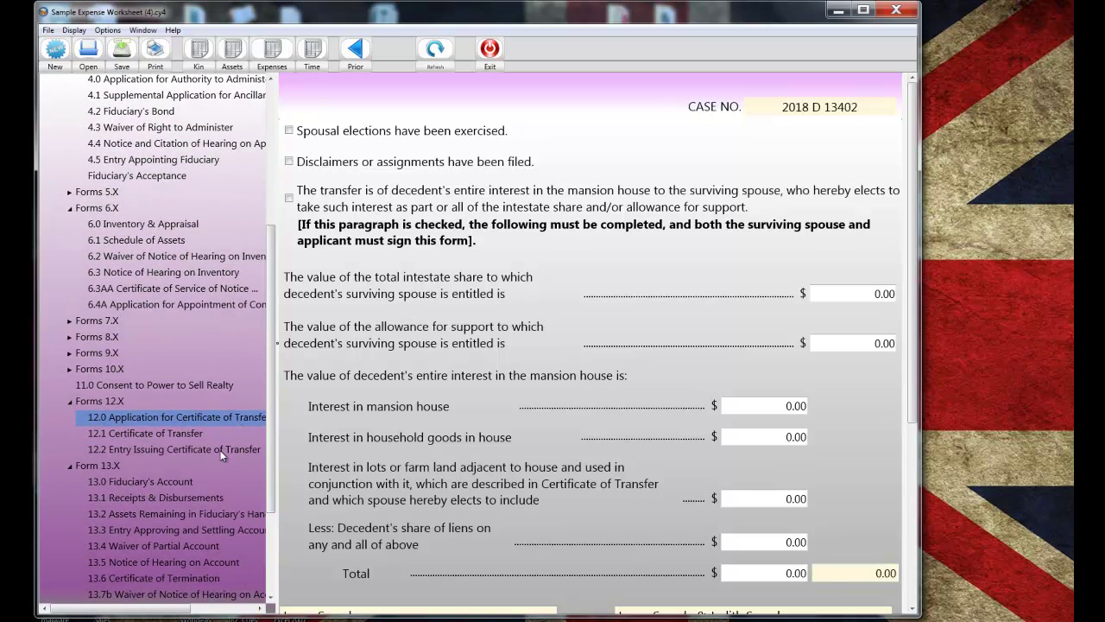
- Mark the 13.0 Fiduciary's Account as a final account and move to its recapitulation page
left_click(200, 480)
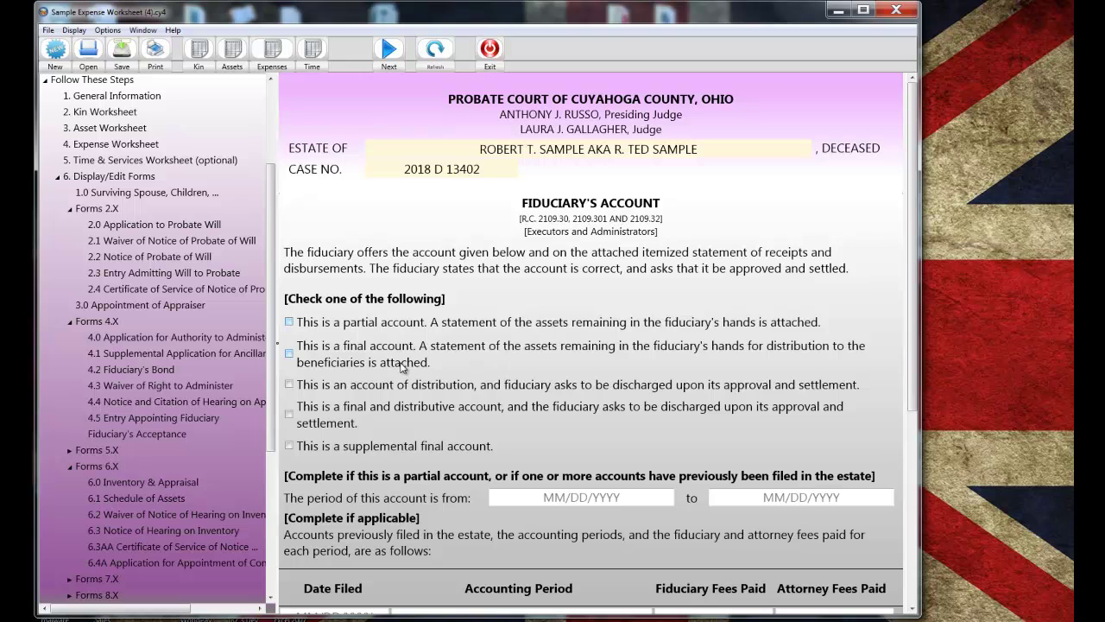
left_click(289, 355)
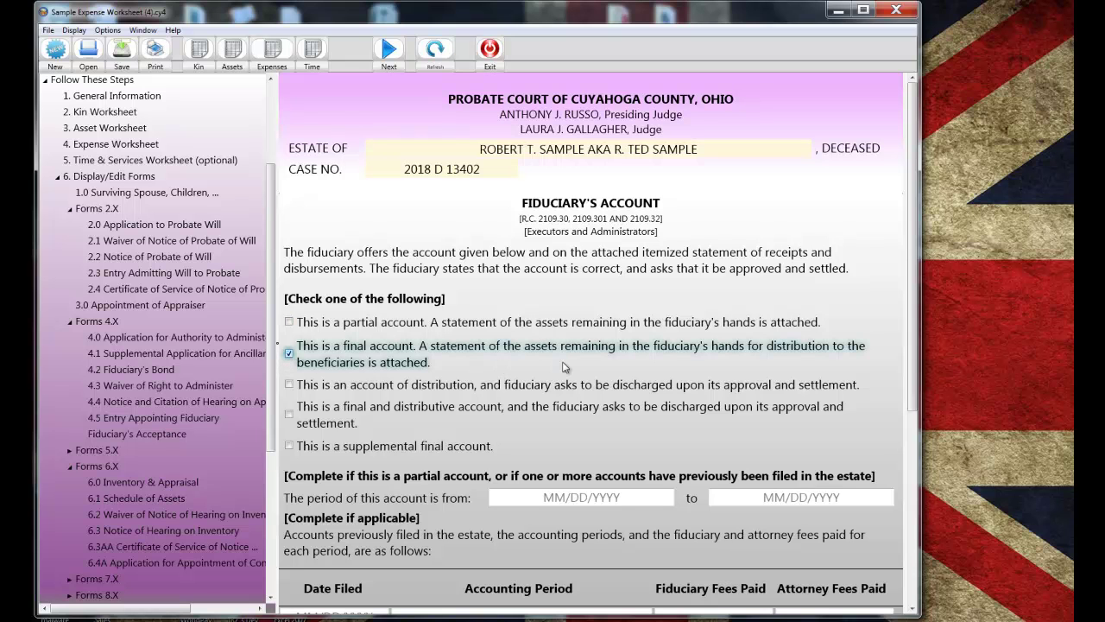
left_click(395, 52)
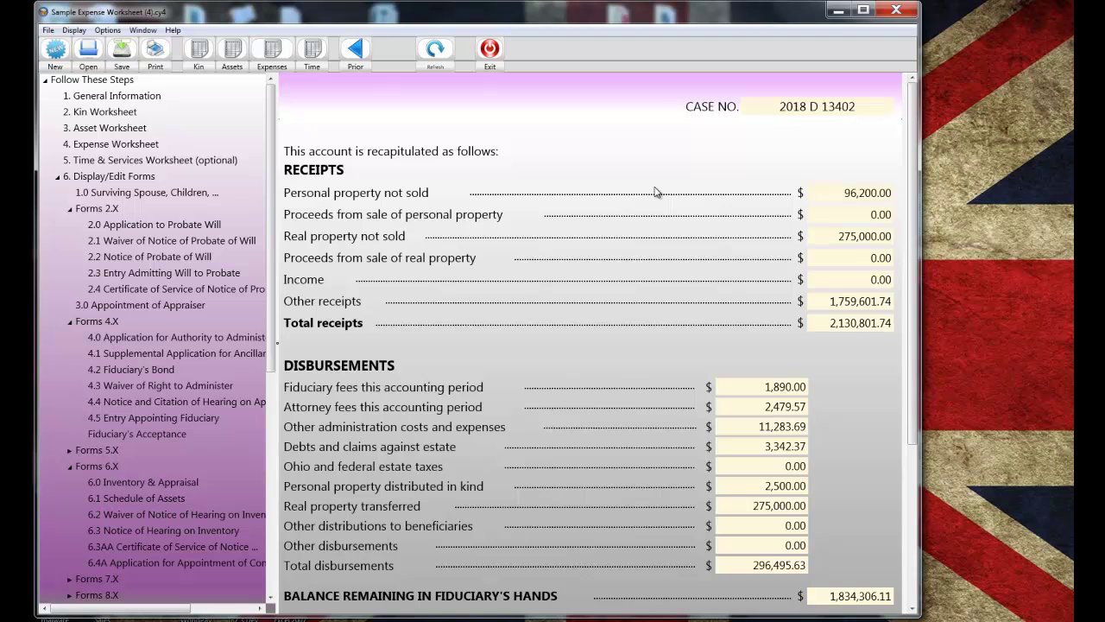
scroll(654, 191, "down", 3)
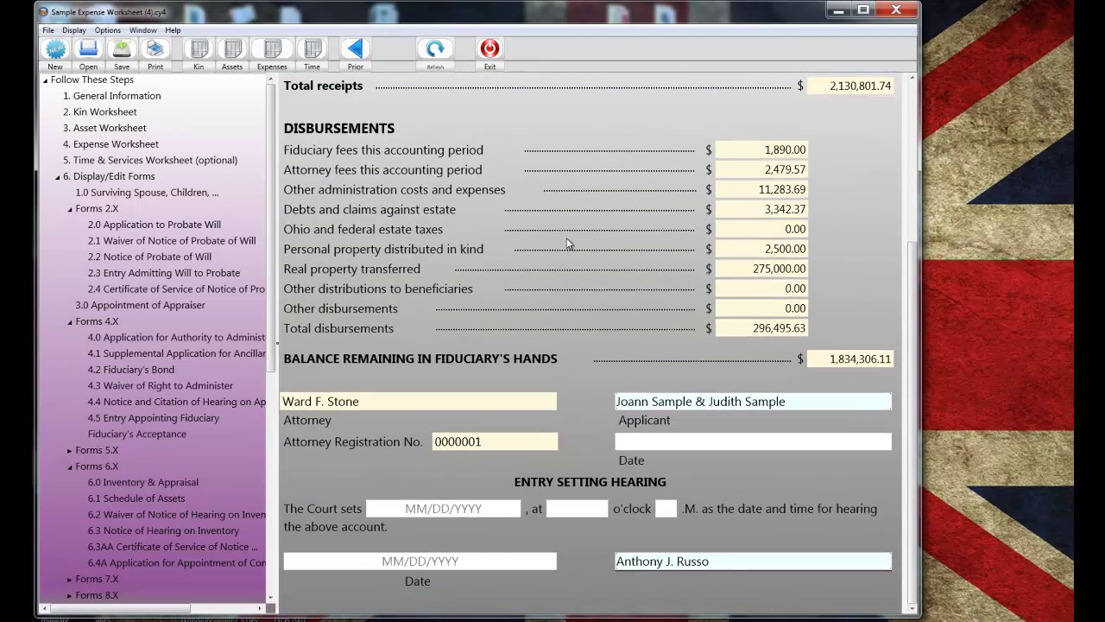
left_click_drag(264, 308, 231, 454)
- Review the 13.1 Receipts & Disbursements form from page 1 through page 3
left_click(173, 515)
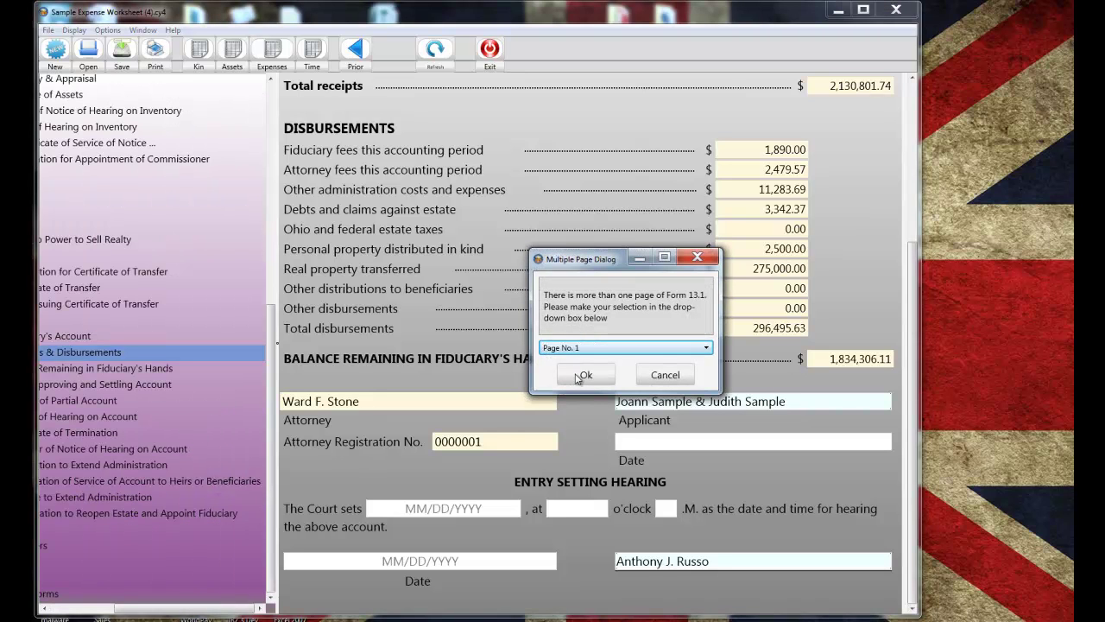
left_click(572, 373)
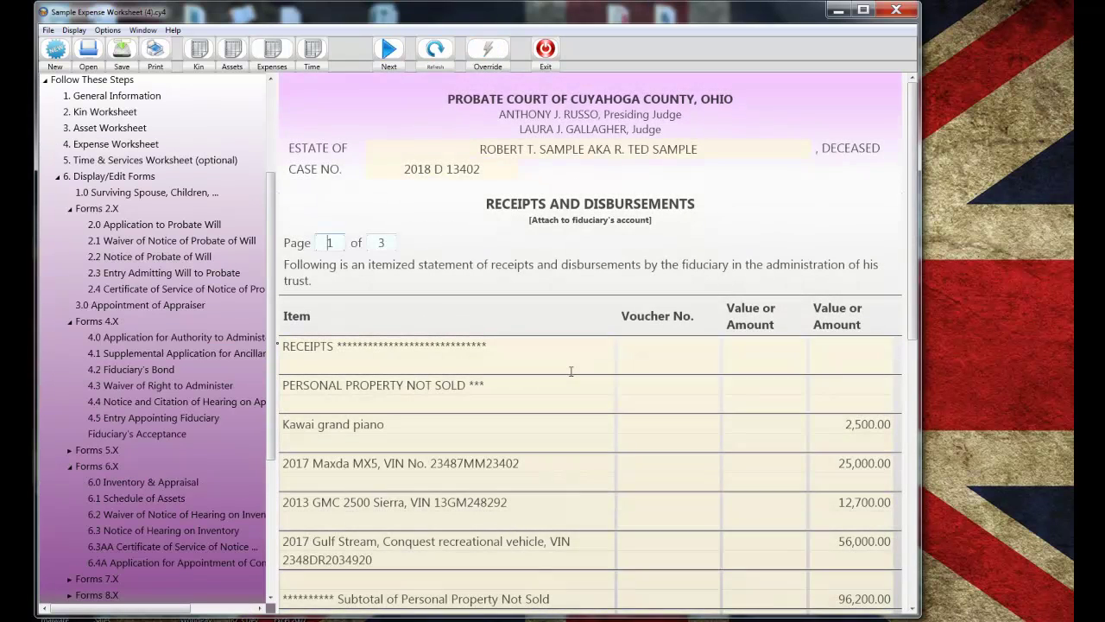
scroll(570, 371, "down", 3)
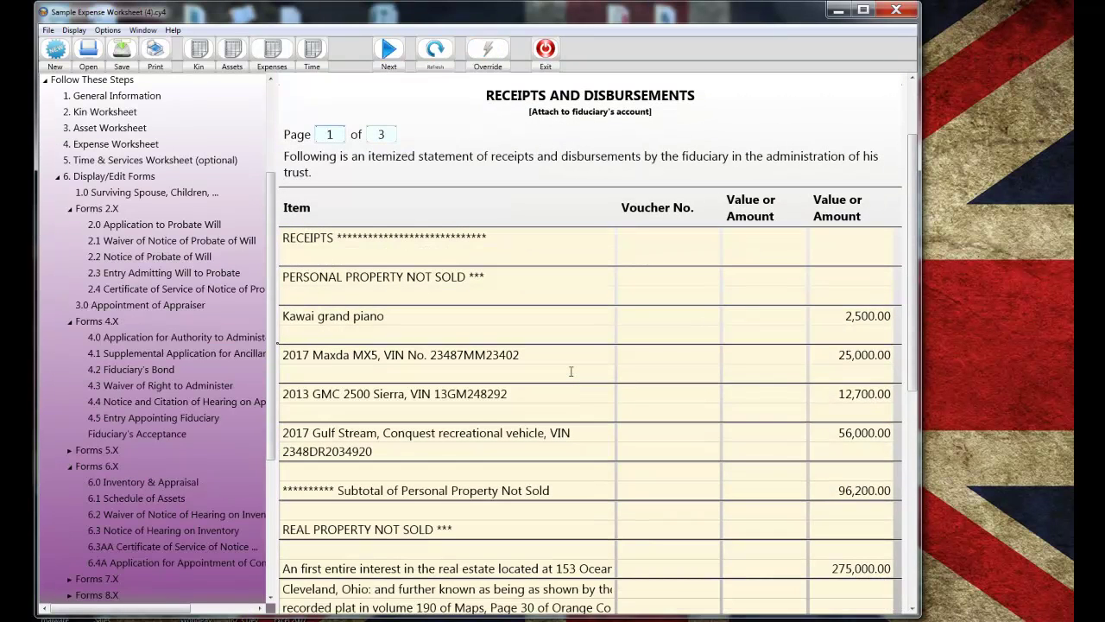
scroll(571, 371, "down", 12)
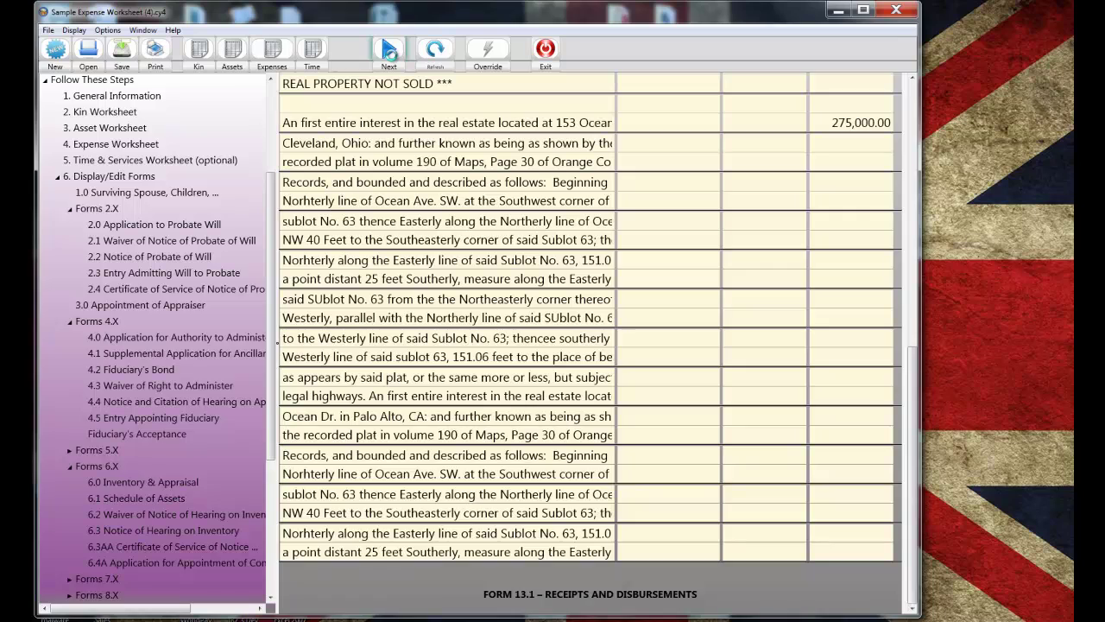
left_click(389, 52)
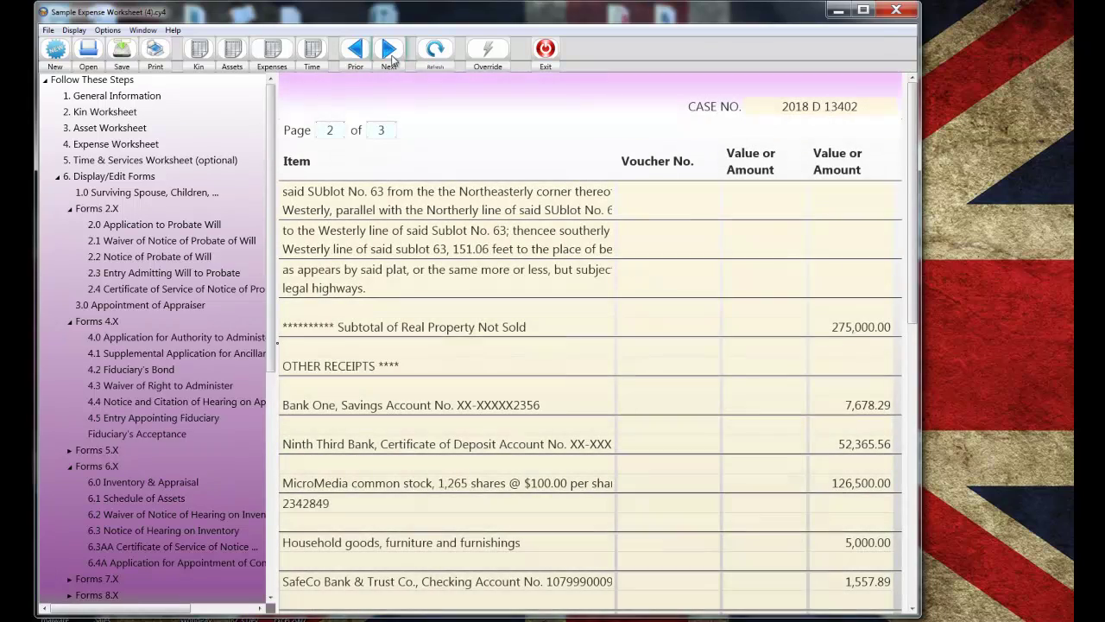
scroll(541, 167, "down", 8)
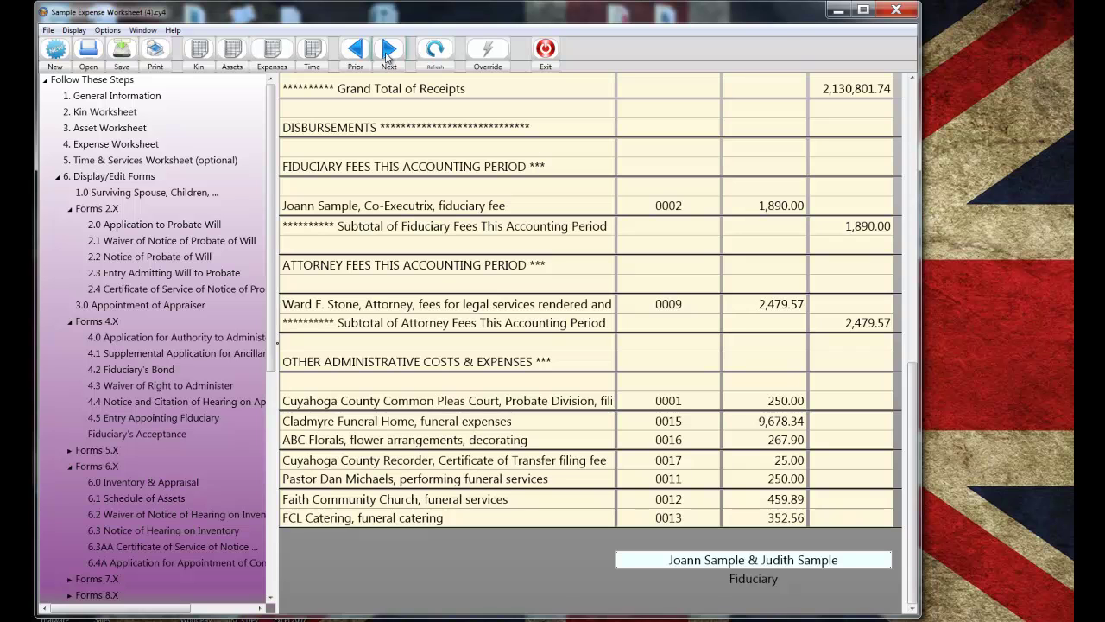
left_click(388, 52)
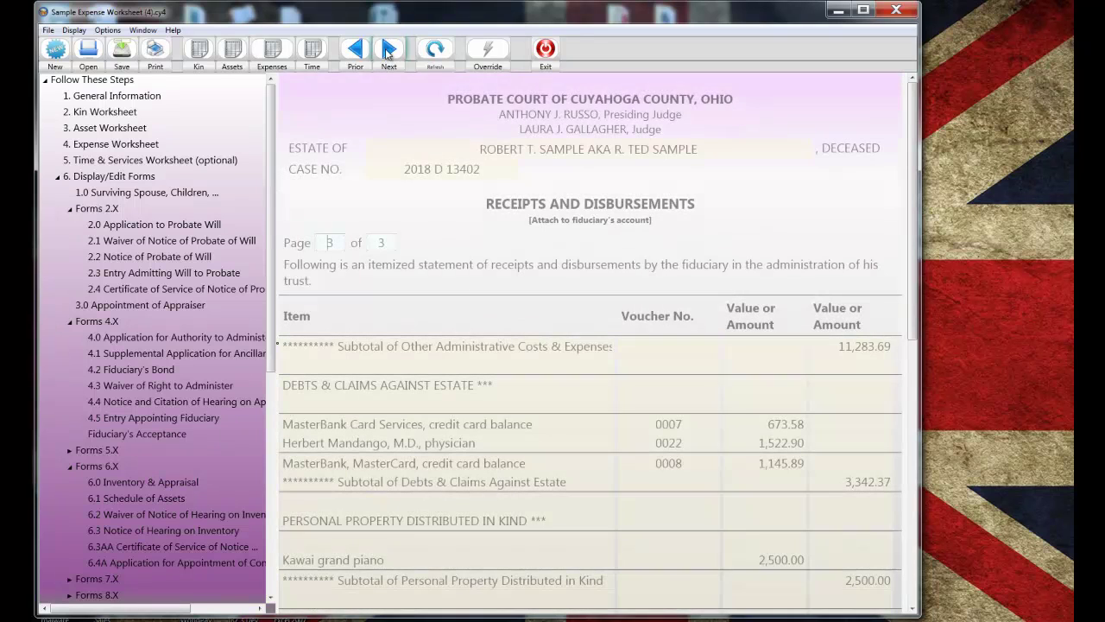
scroll(553, 173, "down", 3)
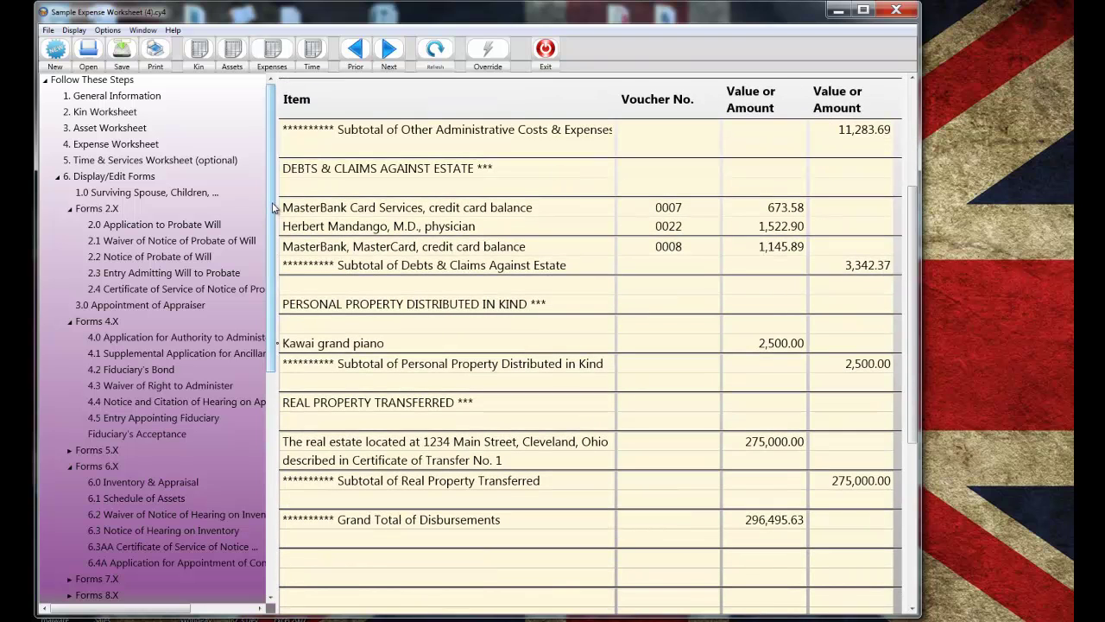
left_click_drag(272, 202, 233, 406)
- Open form 13.7b and scroll through its three beneficiary lines and $0.00 attorney fees
left_click(149, 486)
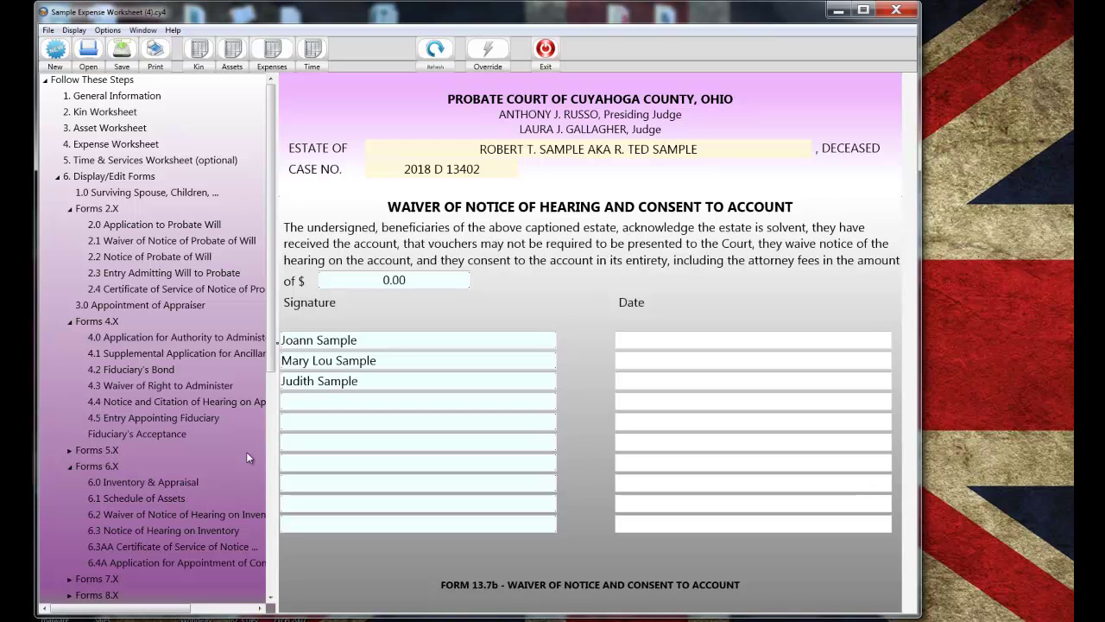
scroll(264, 428, "down", 2)
scroll(249, 505, "down", 5)
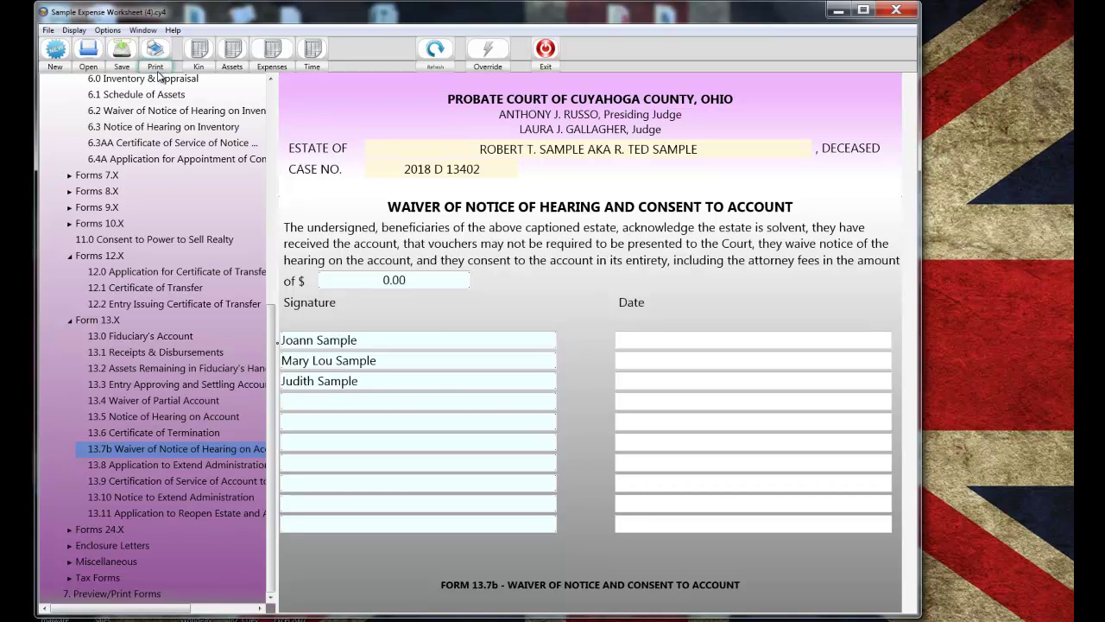
- In Print Forms, tick forms 1.0 Next of Kin and 3.0 Appointment of Appraiser
left_click(48, 31)
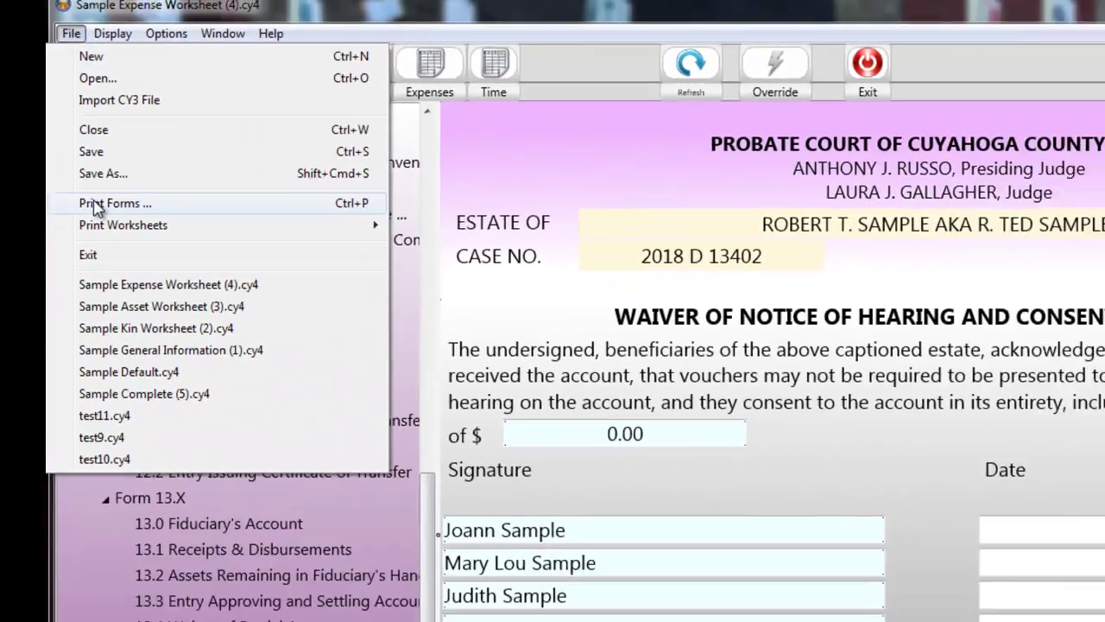
left_click(129, 245)
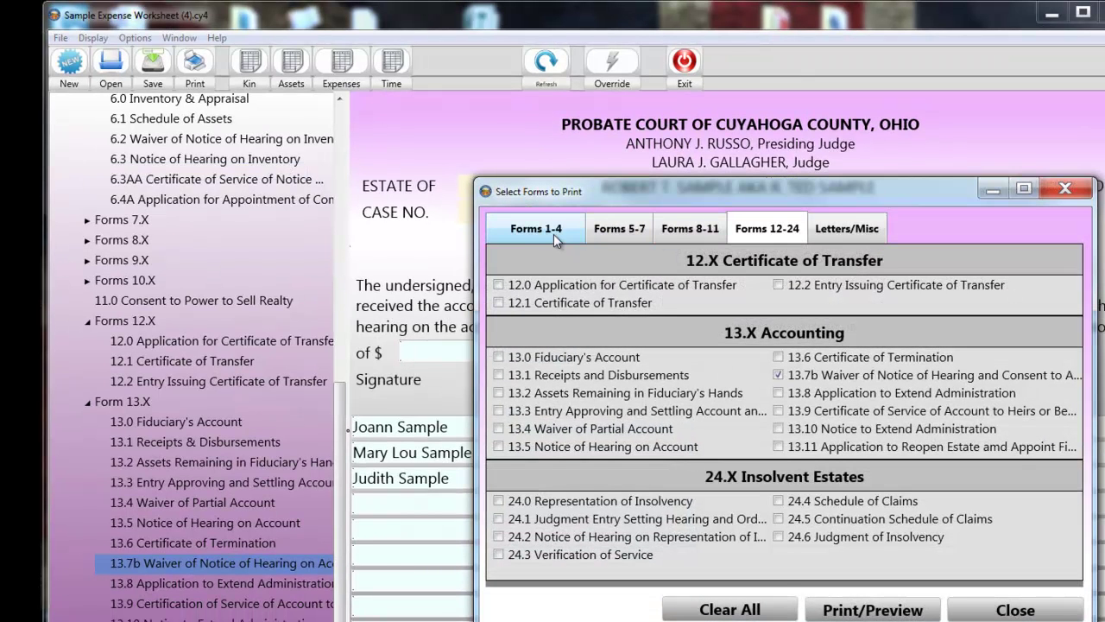
left_click(553, 233)
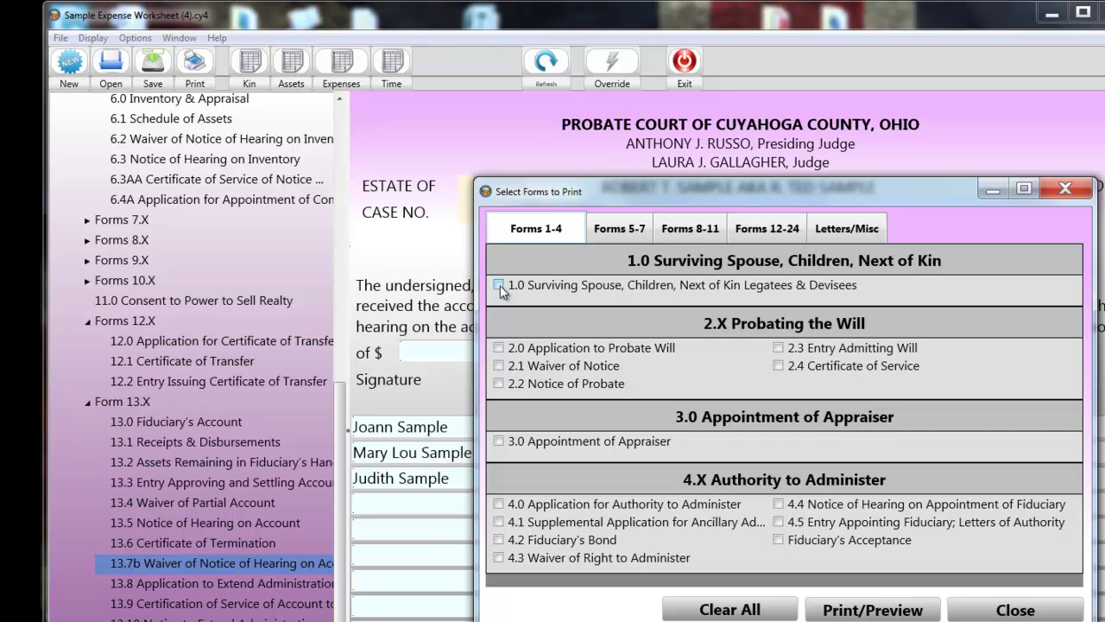
left_click(499, 285)
left_click(498, 441)
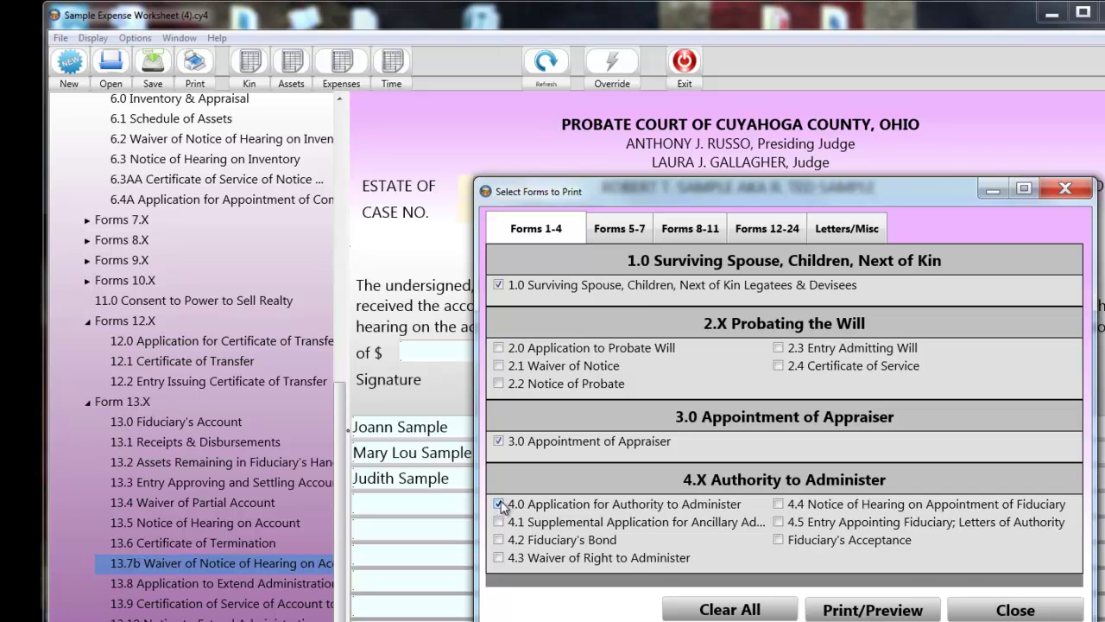
- Tick forms 6.0, 6.1, 12.0, 12.1, 13.0 and 13.1 for printing
left_click(638, 234)
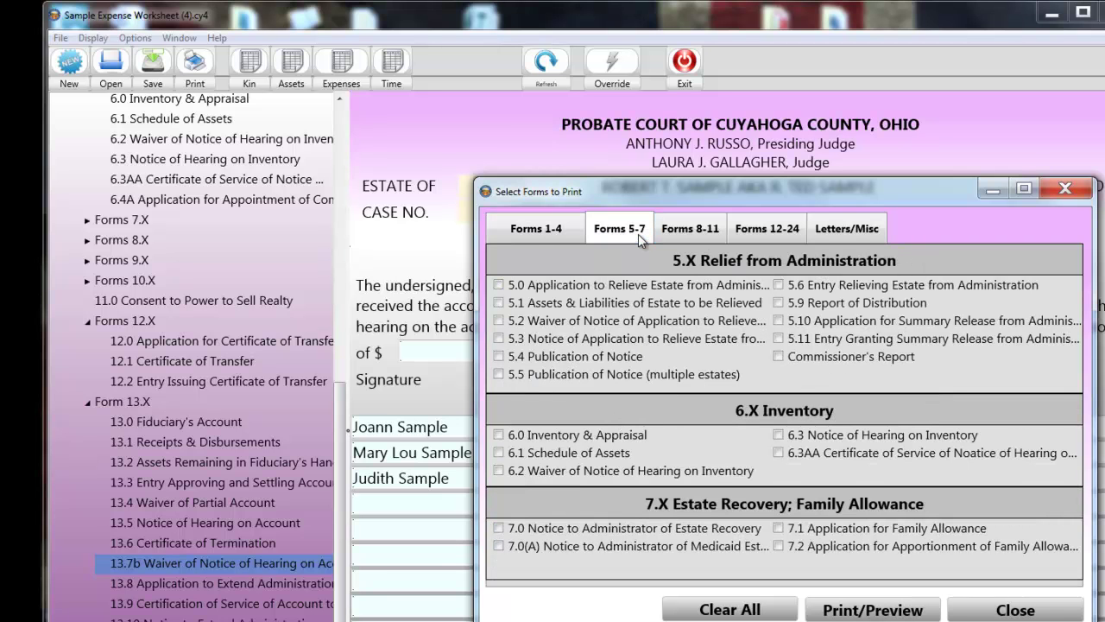
left_click(499, 435)
left_click(499, 452)
left_click(775, 230)
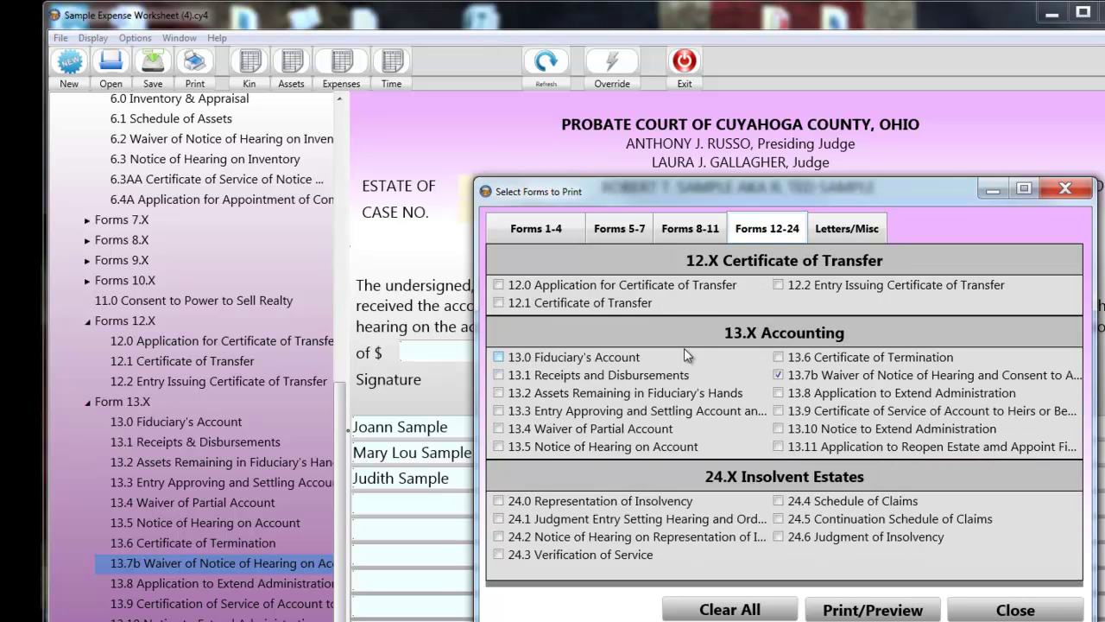
left_click(498, 284)
left_click(498, 302)
left_click(498, 357)
left_click(498, 375)
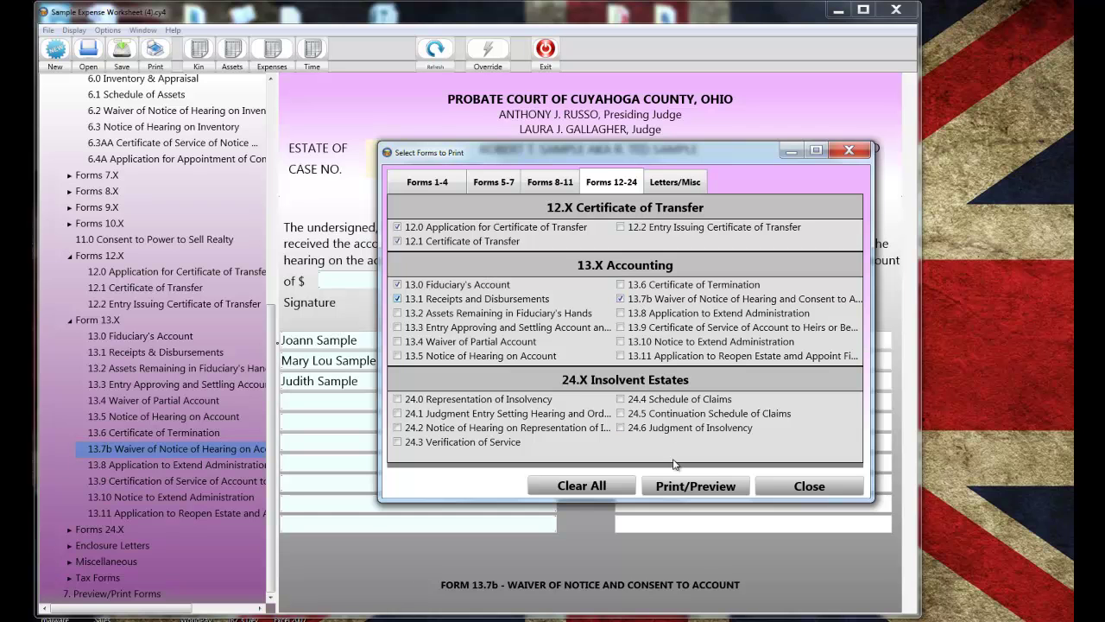
left_click(674, 490)
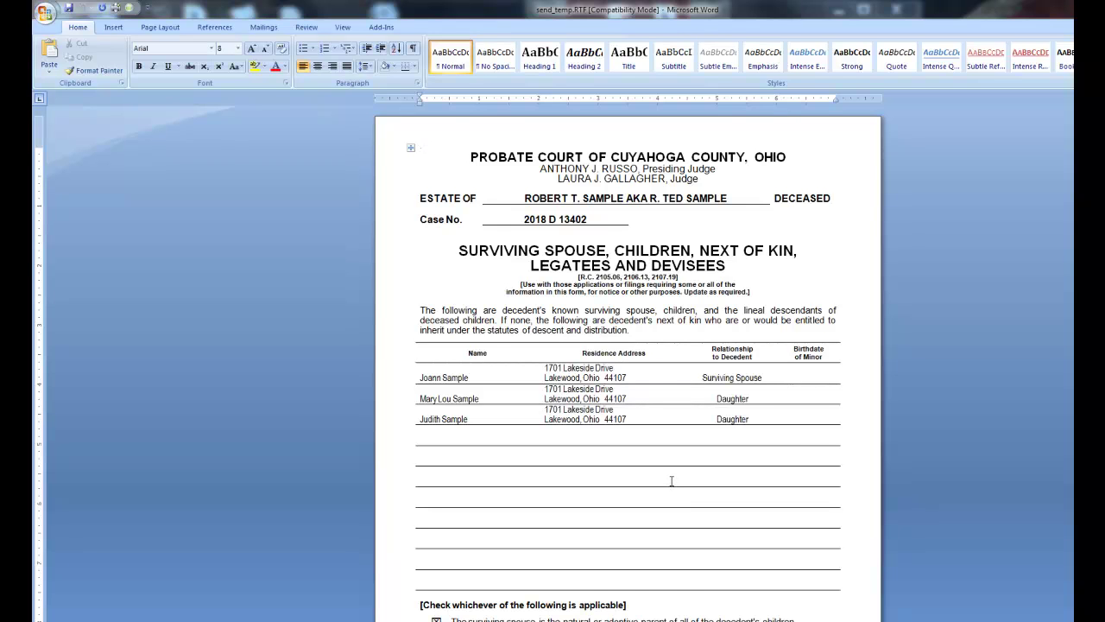
scroll(671, 481, "down", 1)
scroll(671, 480, "down", 1)
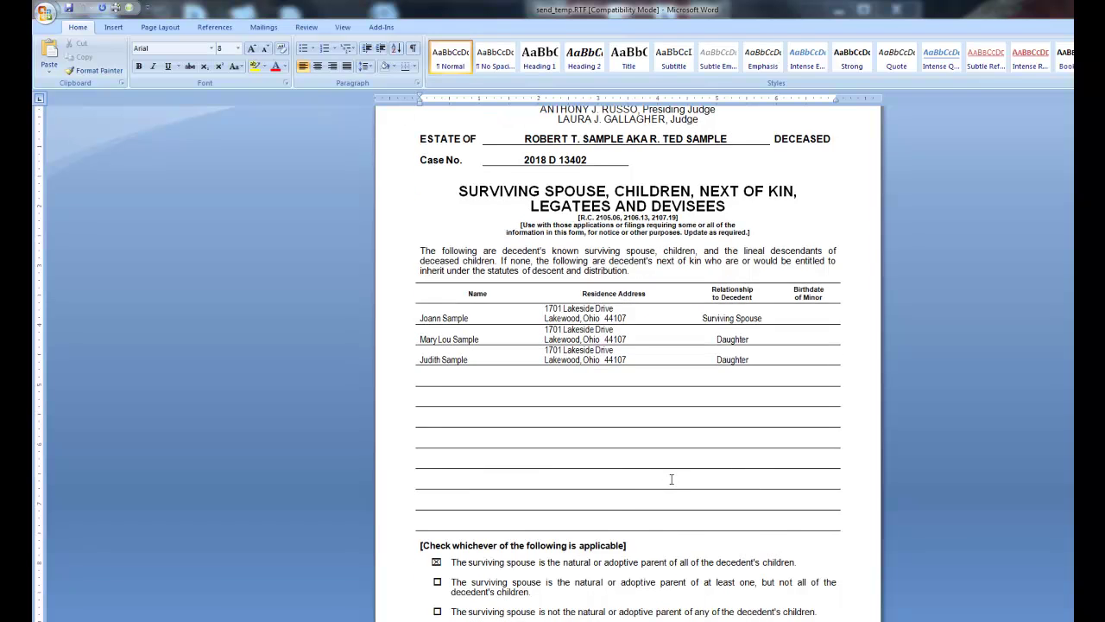
scroll(671, 479, "down", 1)
scroll(671, 479, "down", 1)
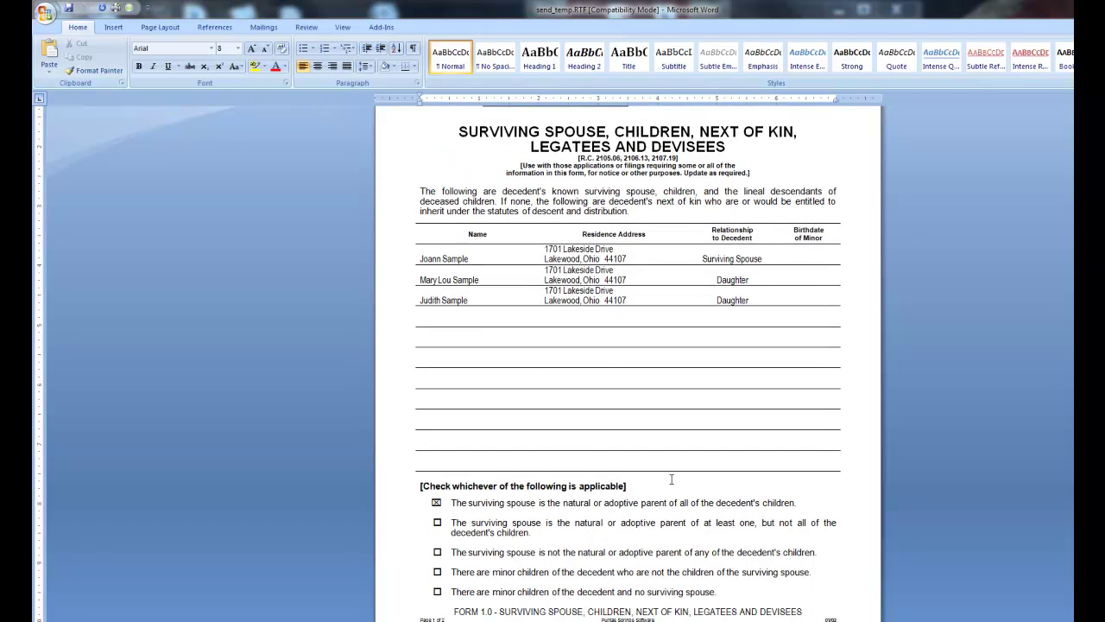
scroll(672, 479, "down", 6)
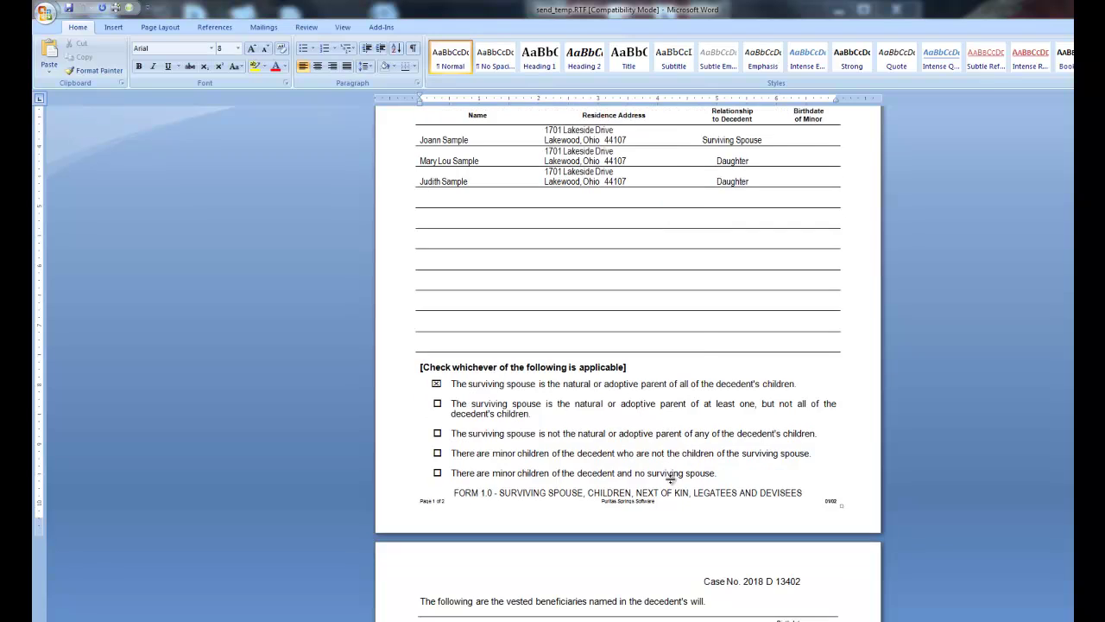
scroll(670, 479, "down", 4)
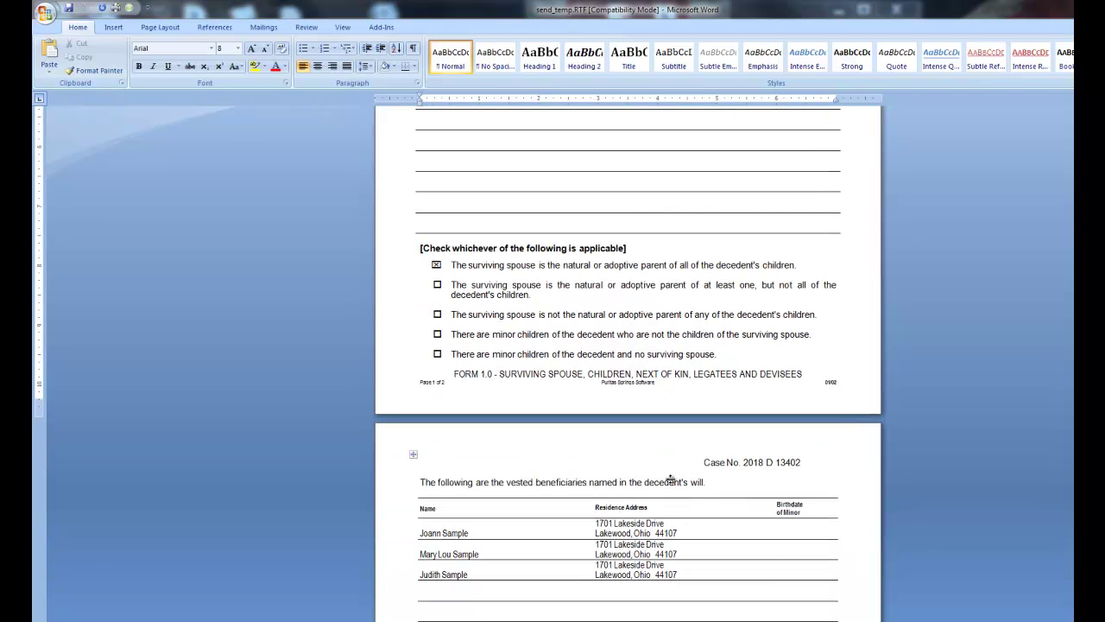
scroll(672, 479, "down", 5)
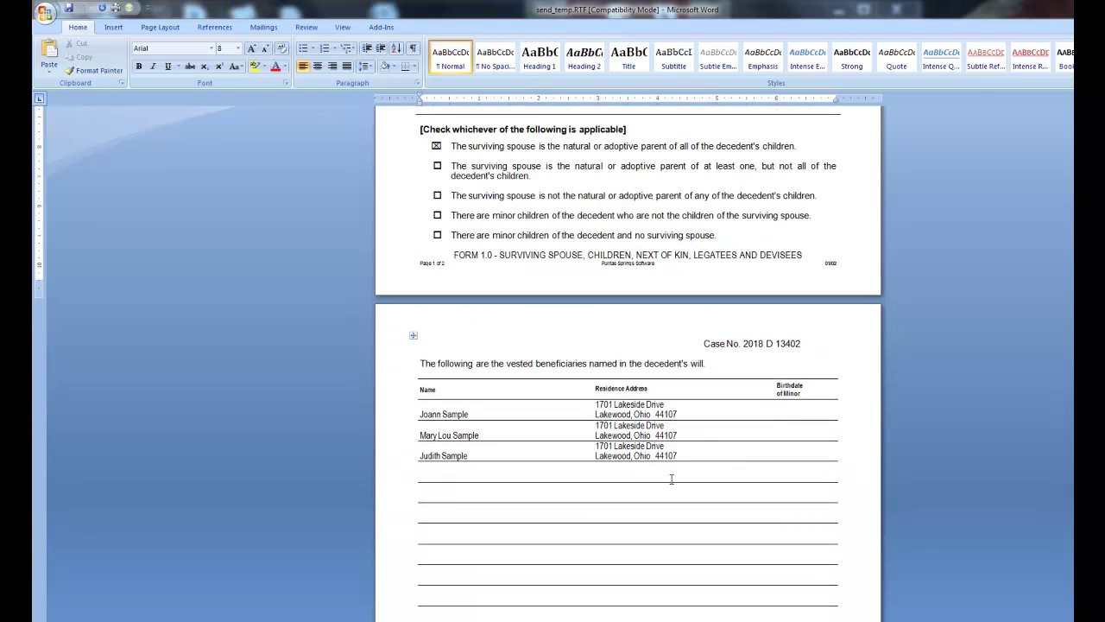
scroll(671, 479, "down", 5)
scroll(671, 479, "down", 4)
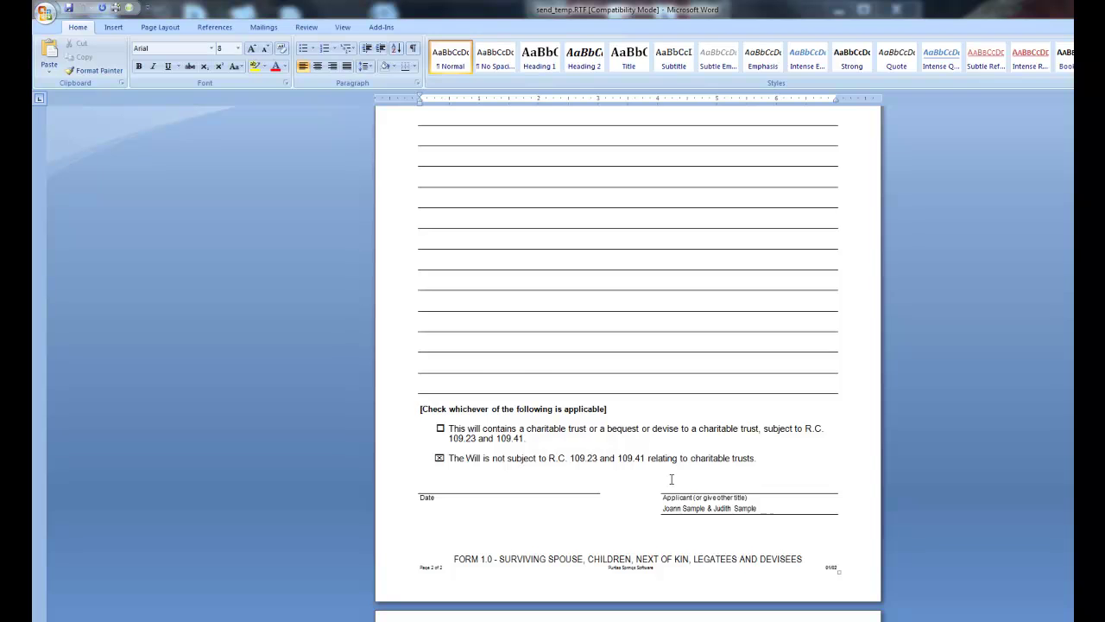
scroll(671, 479, "down", 4)
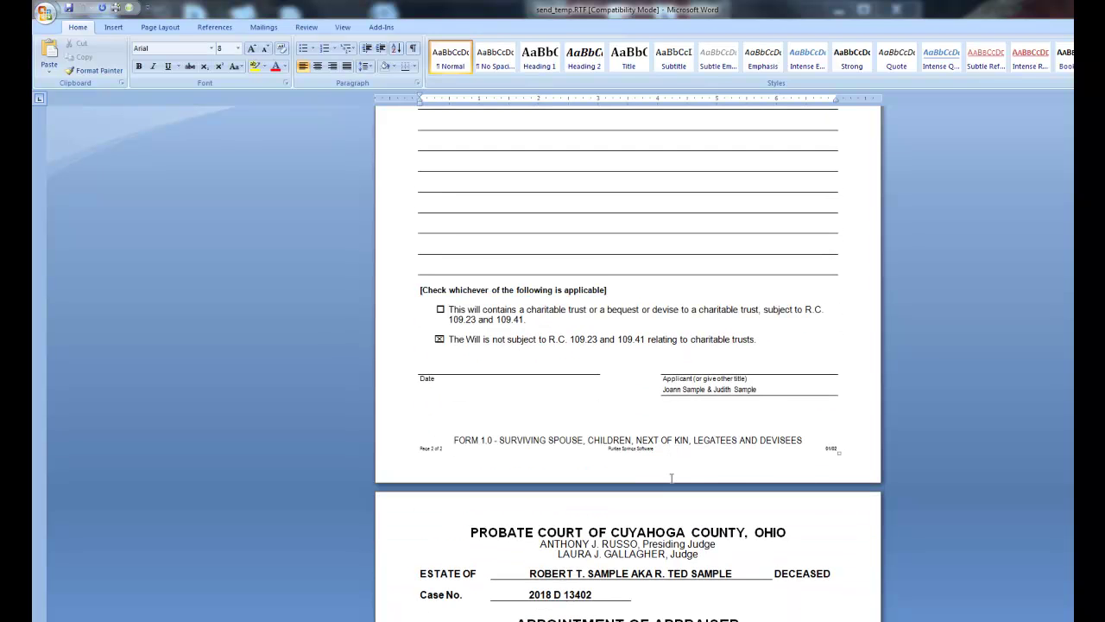
scroll(672, 477, "down", 6)
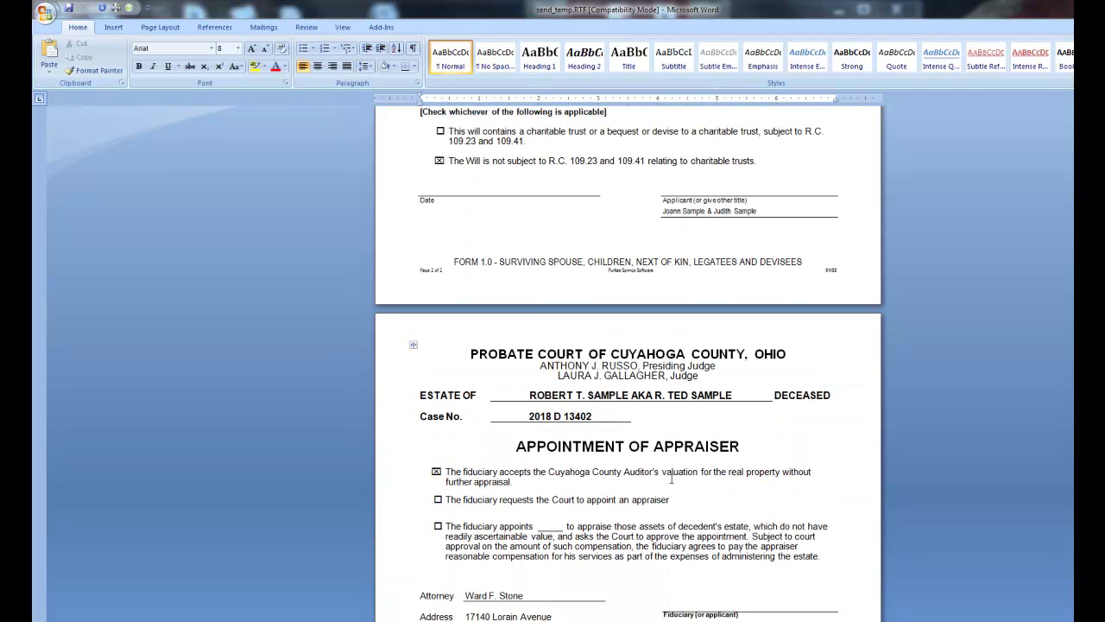
scroll(672, 479, "down", 5)
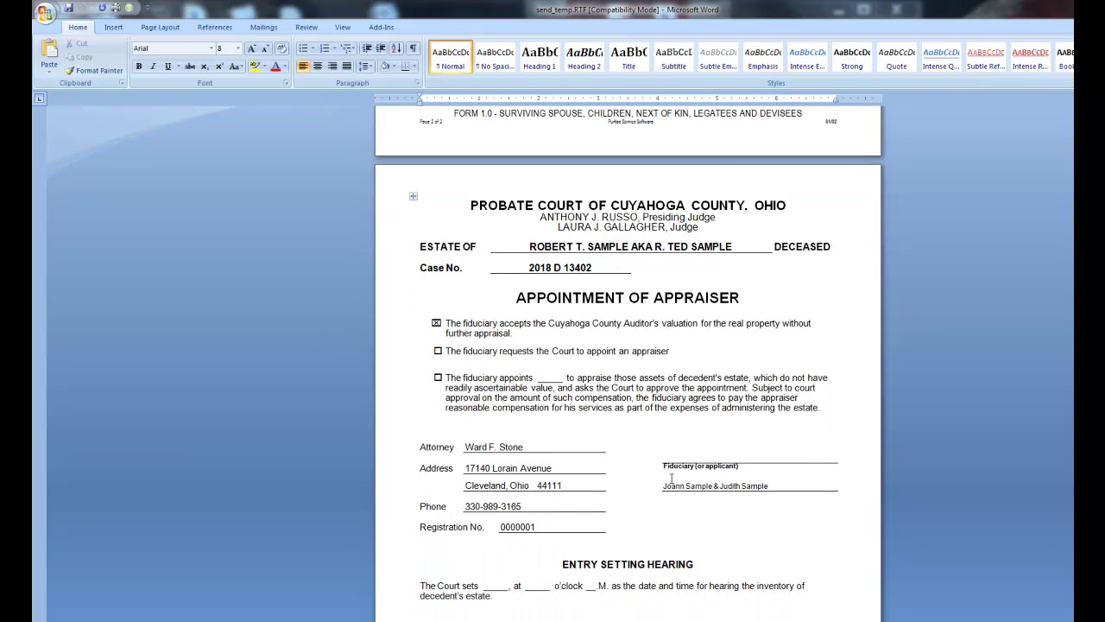
scroll(671, 479, "down", 1)
scroll(671, 477, "down", 2)
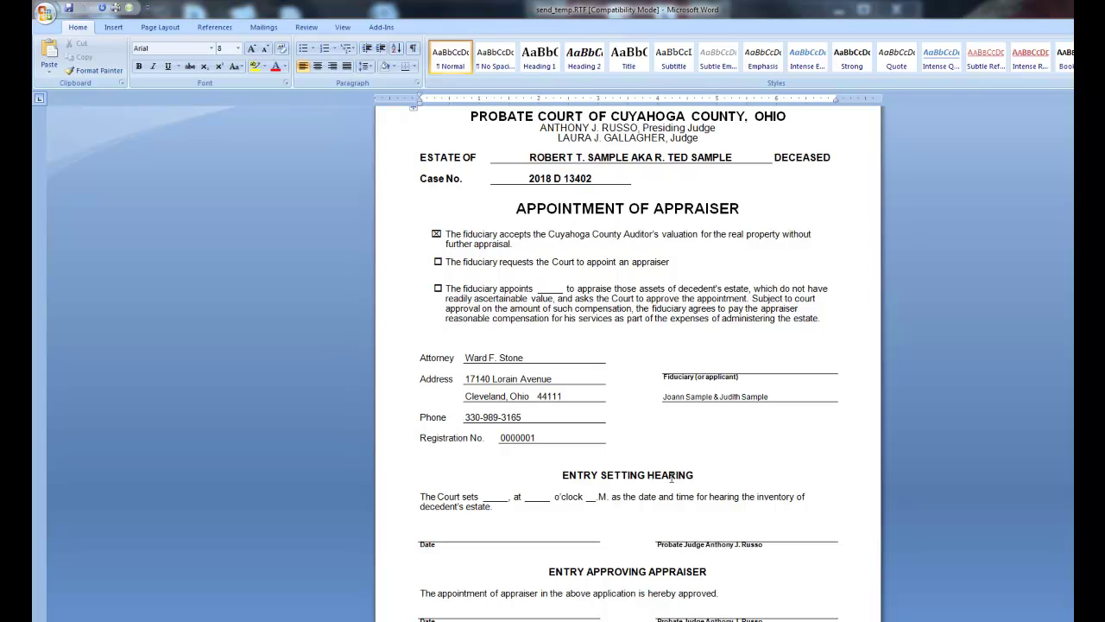
scroll(671, 478, "down", 5)
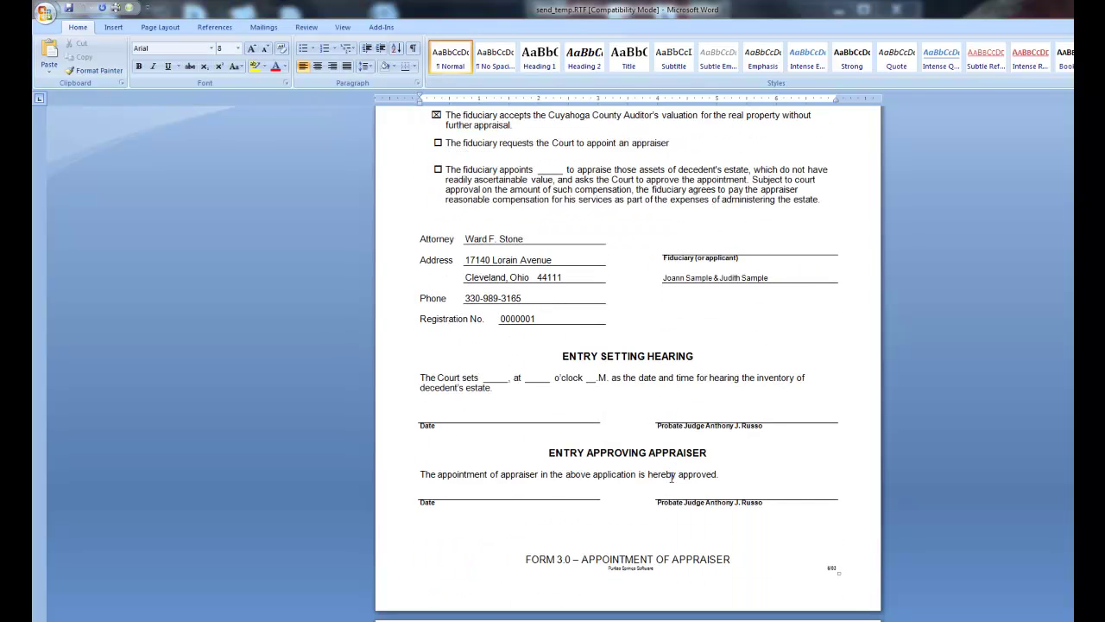
scroll(671, 478, "down", 7)
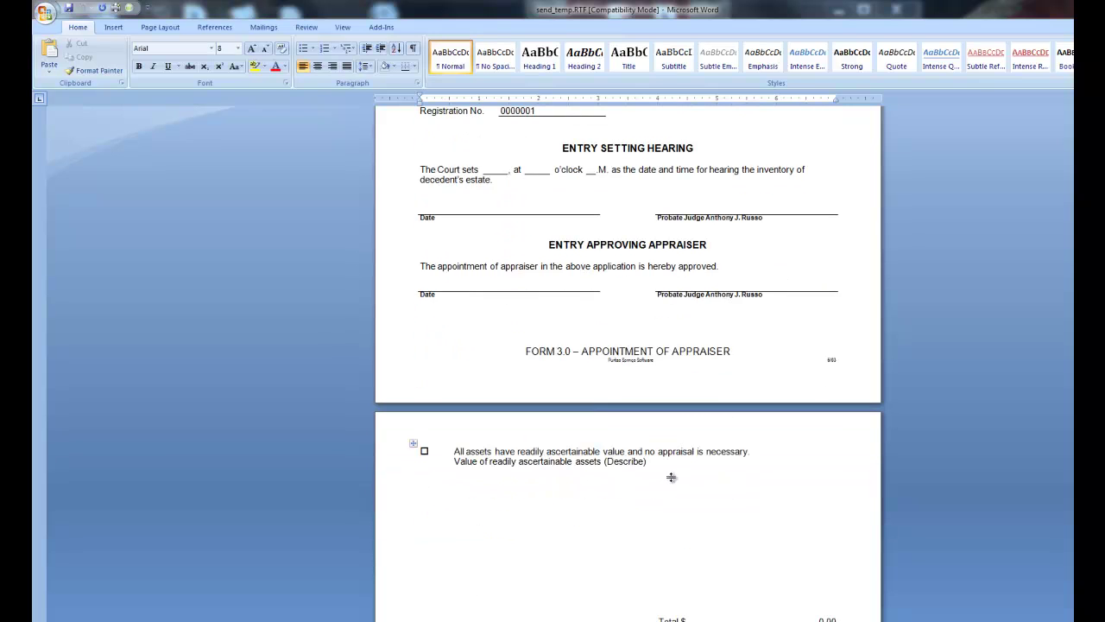
scroll(671, 476, "down", 6)
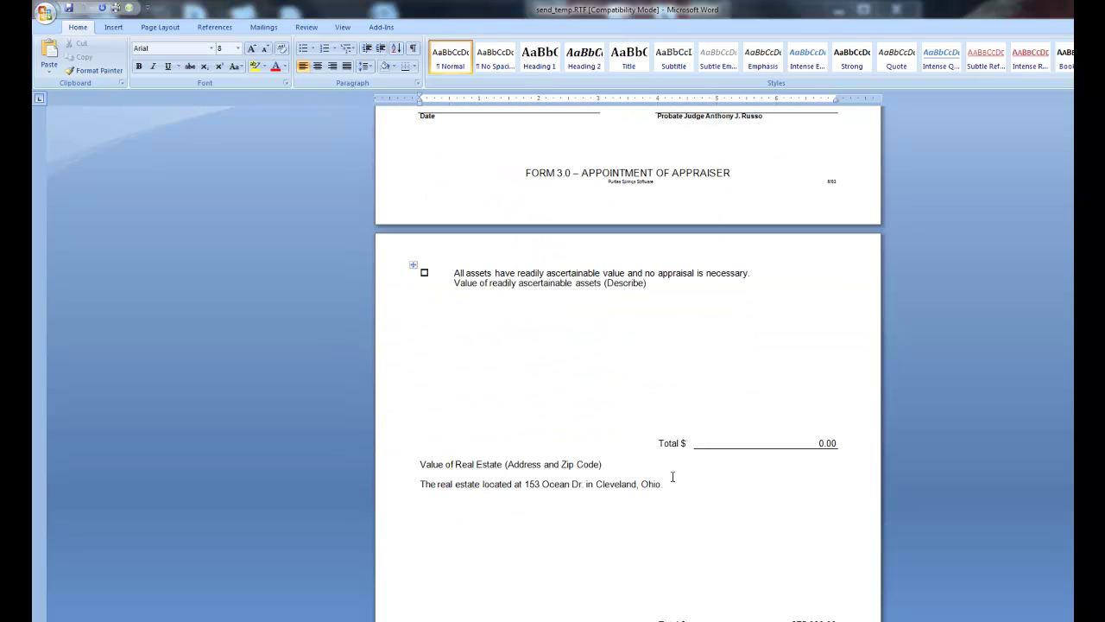
scroll(673, 476, "down", 6)
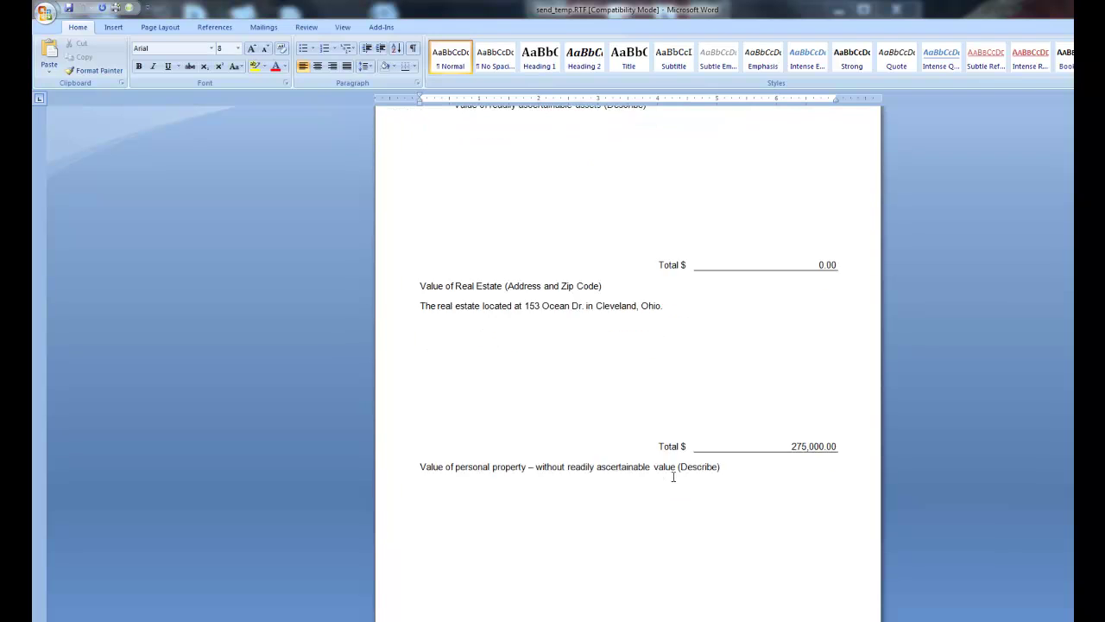
scroll(674, 476, "down", 8)
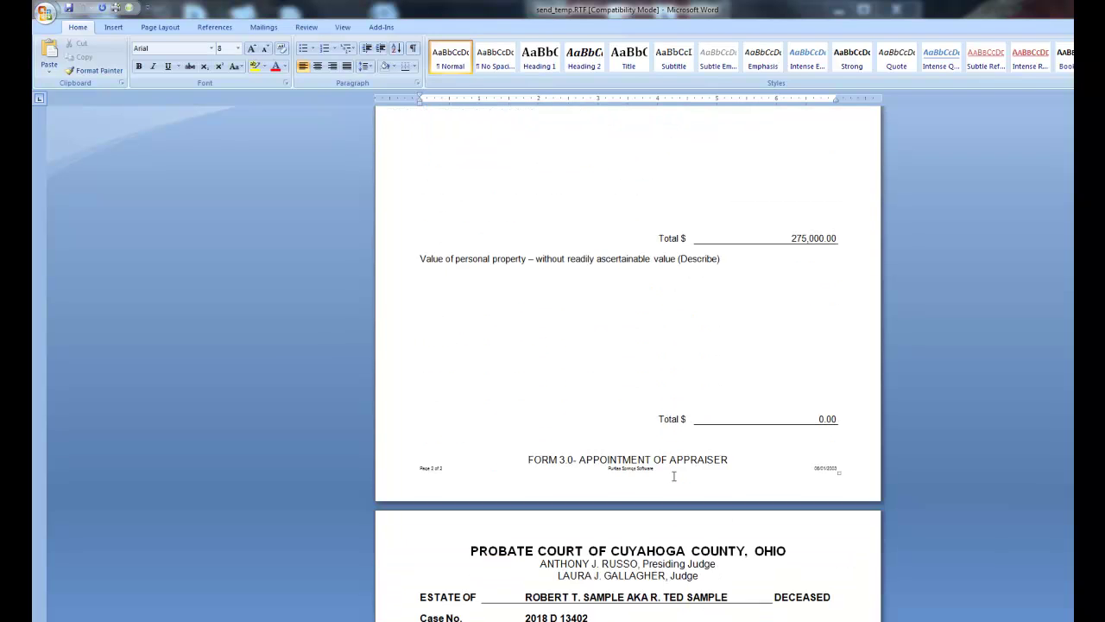
scroll(673, 476, "down", 3)
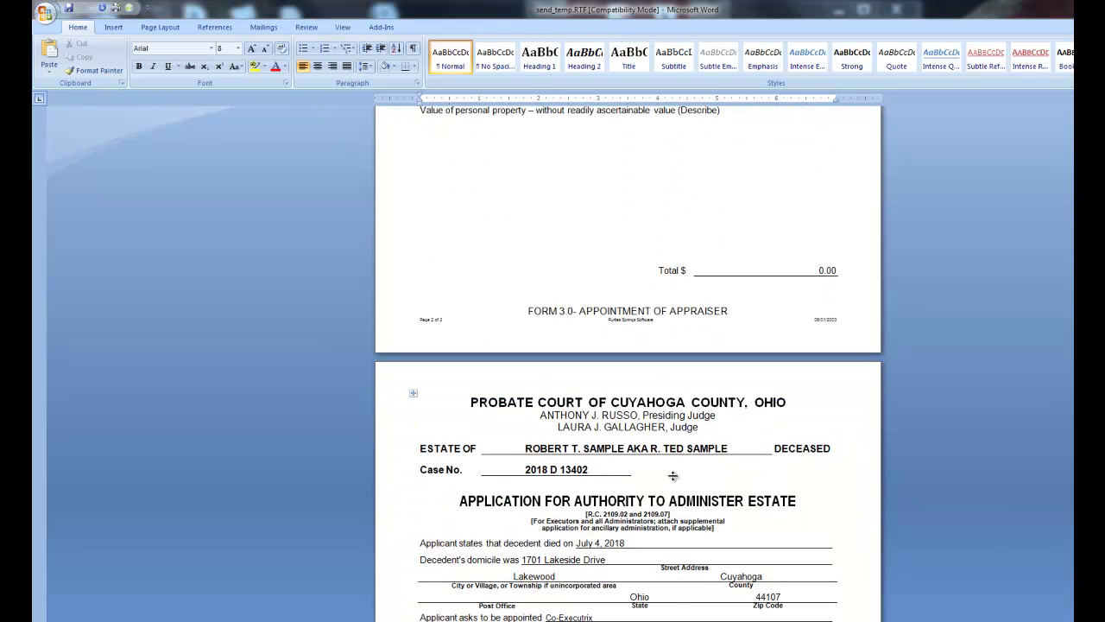
scroll(673, 475, "down", 5)
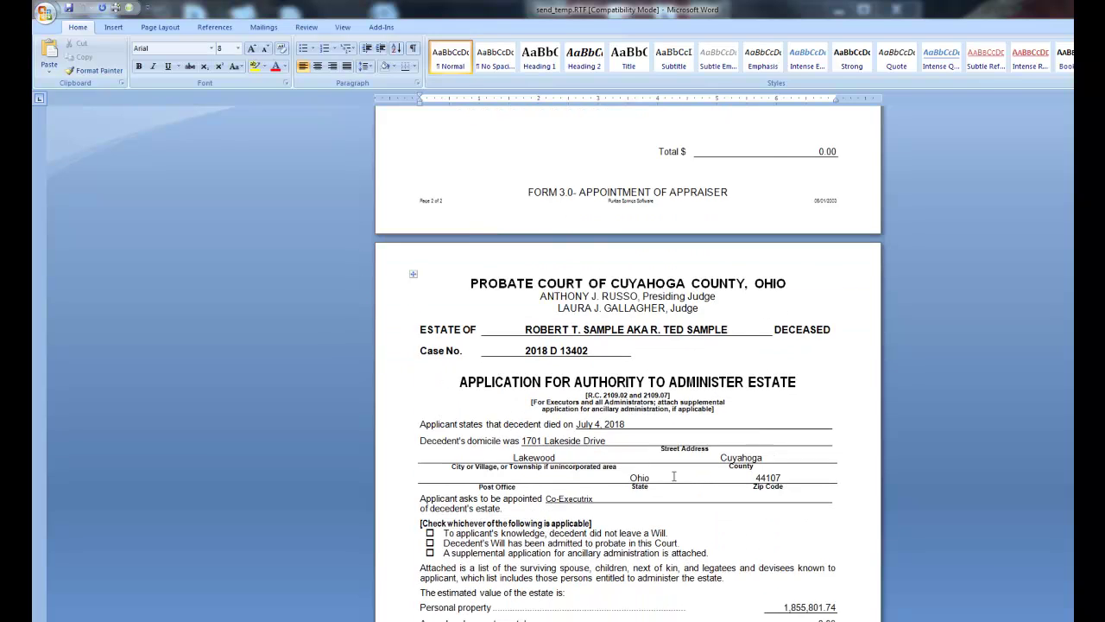
scroll(673, 476, "down", 3)
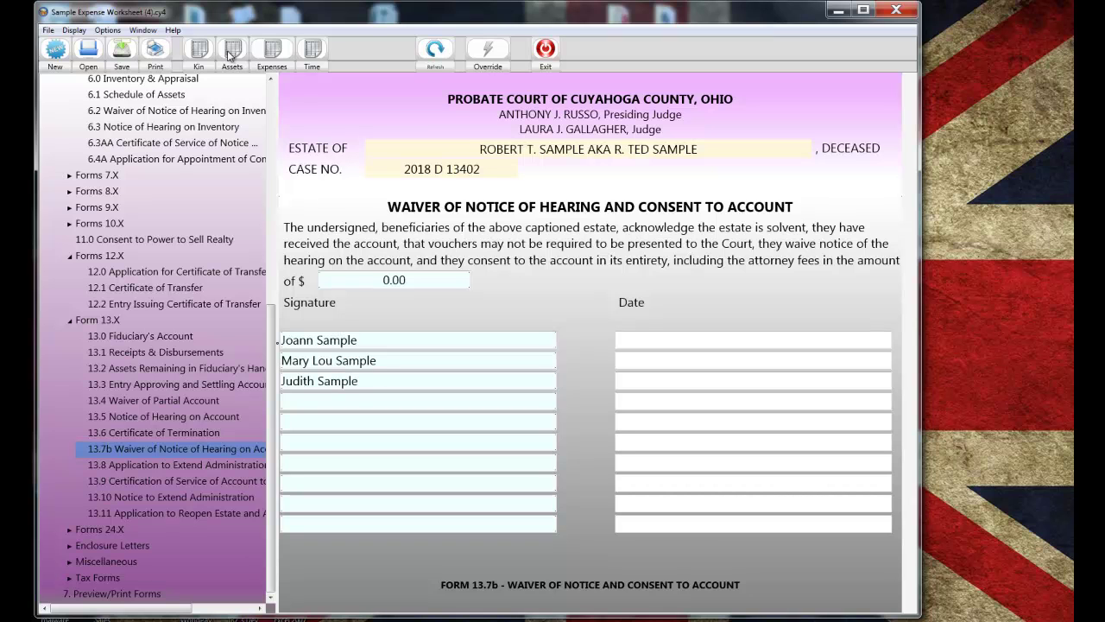
- Change the Bank One savings value on the asset worksheet to 7688.29, then close the worksheet
left_click(232, 52)
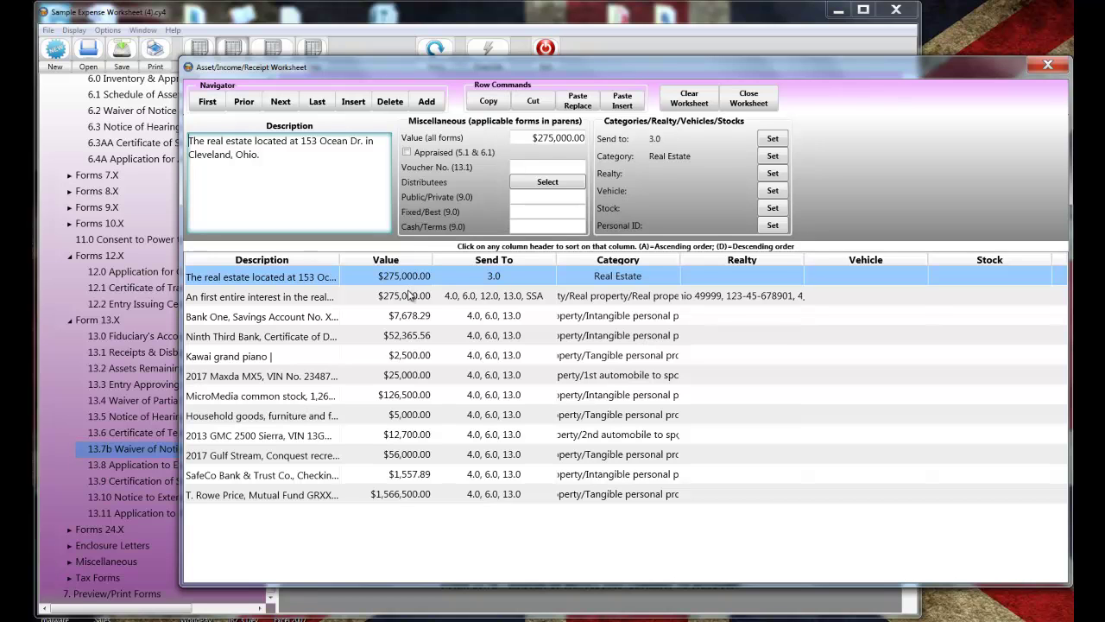
left_click(451, 298)
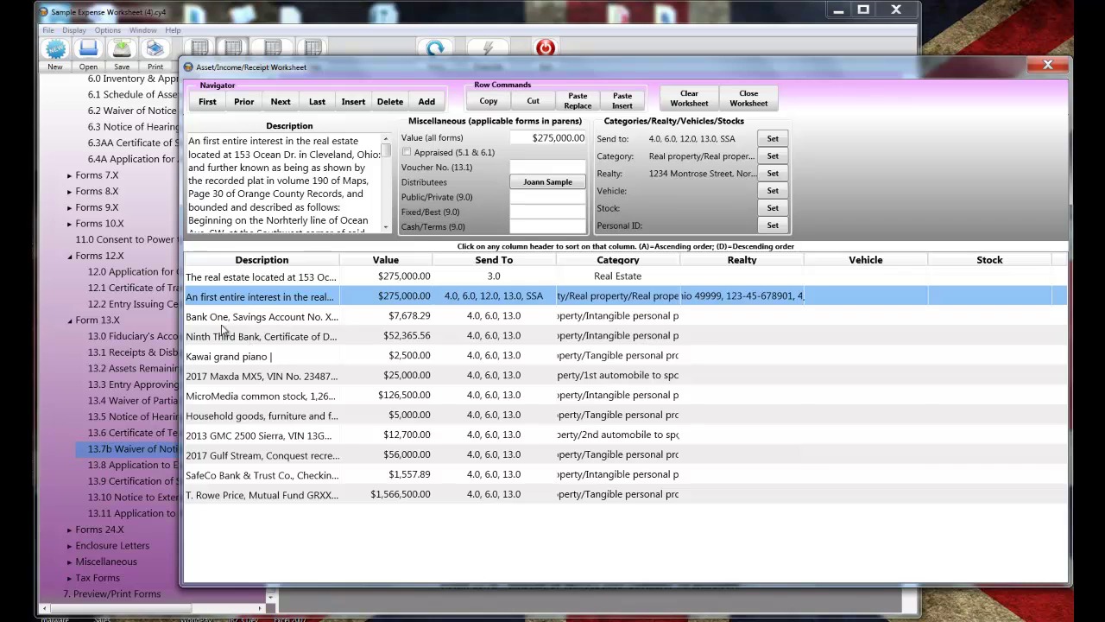
left_click(225, 319)
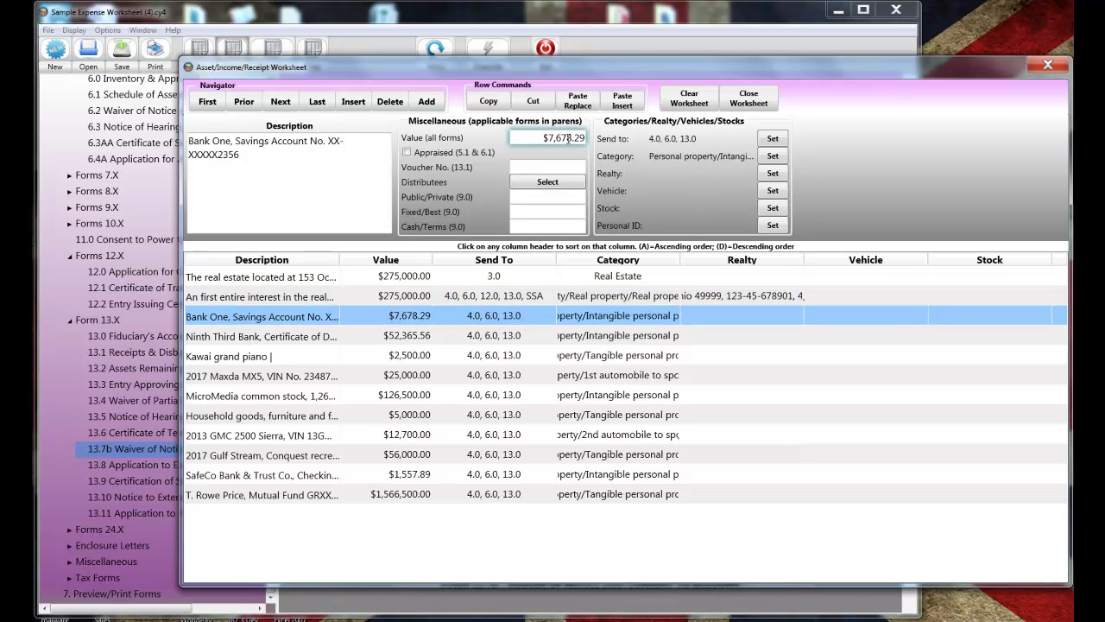
left_click(568, 137)
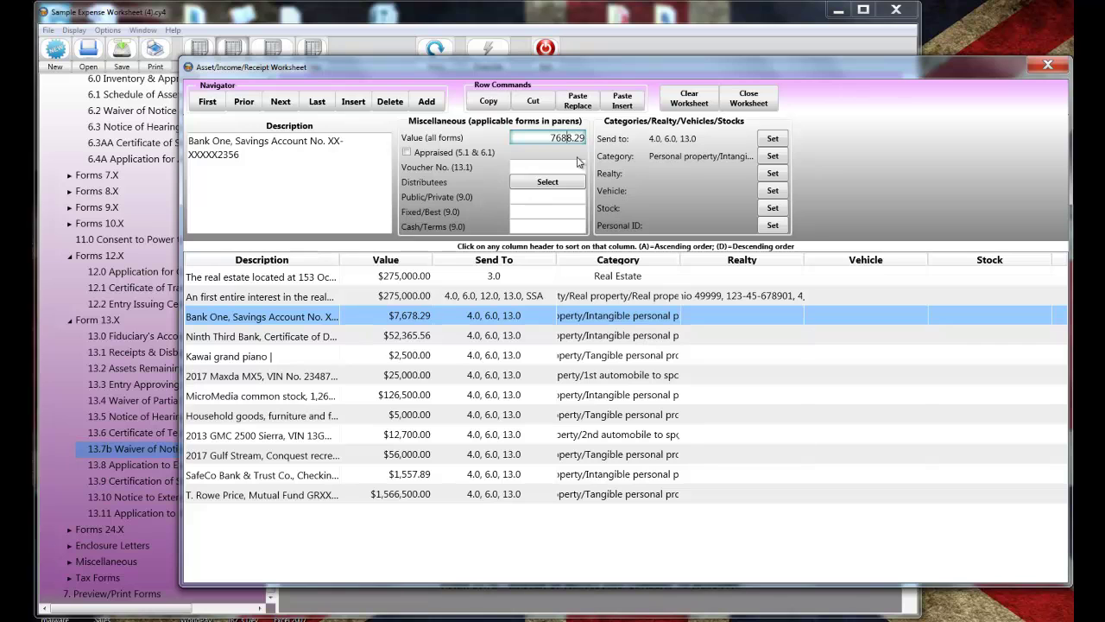
key("Tab")
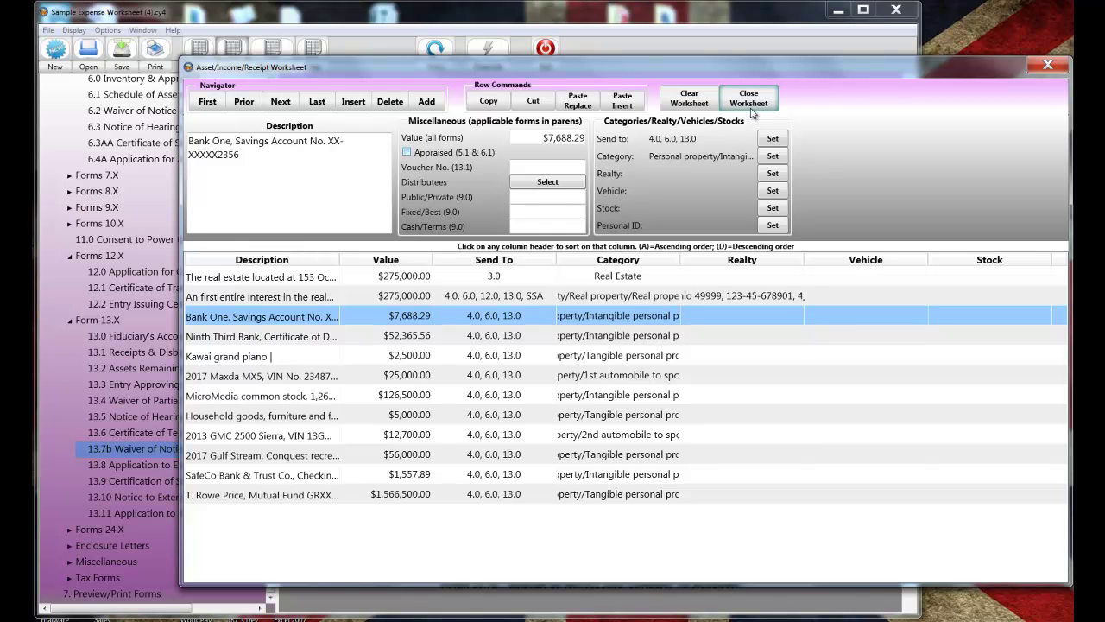
left_click(750, 107)
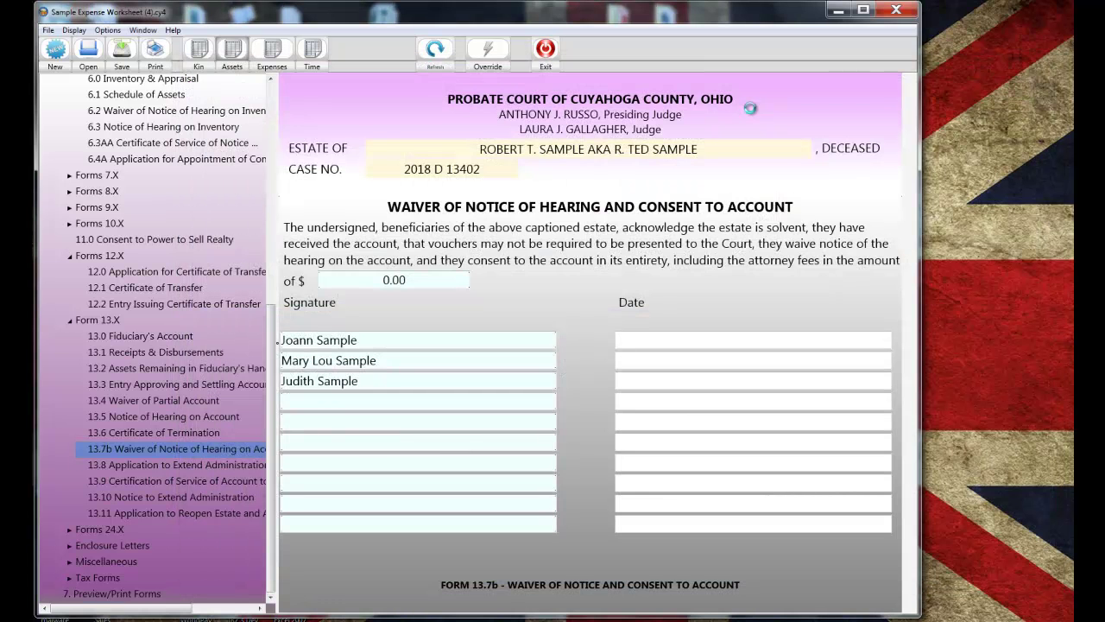